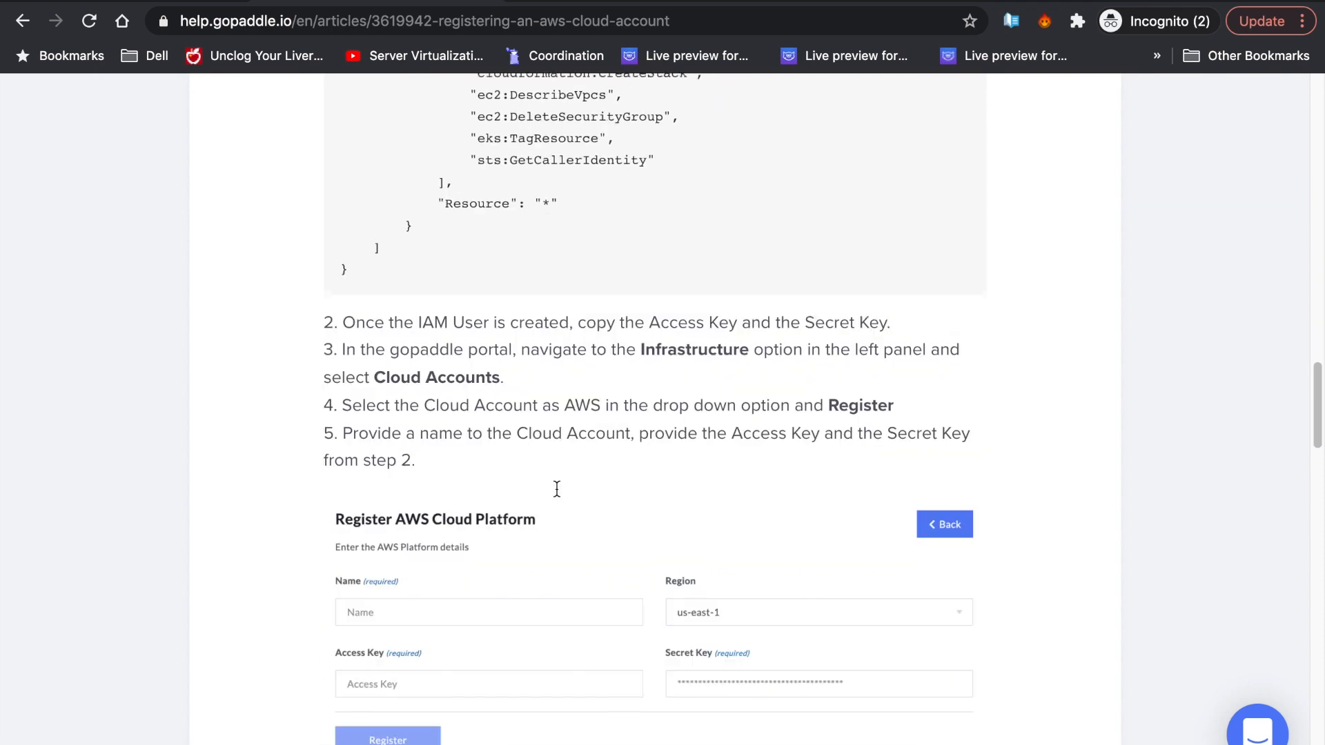
- Scroll through the Help Center article past the Storidge Node Pool heading to find the policy JSON
drag(500, 397, 828, 412)
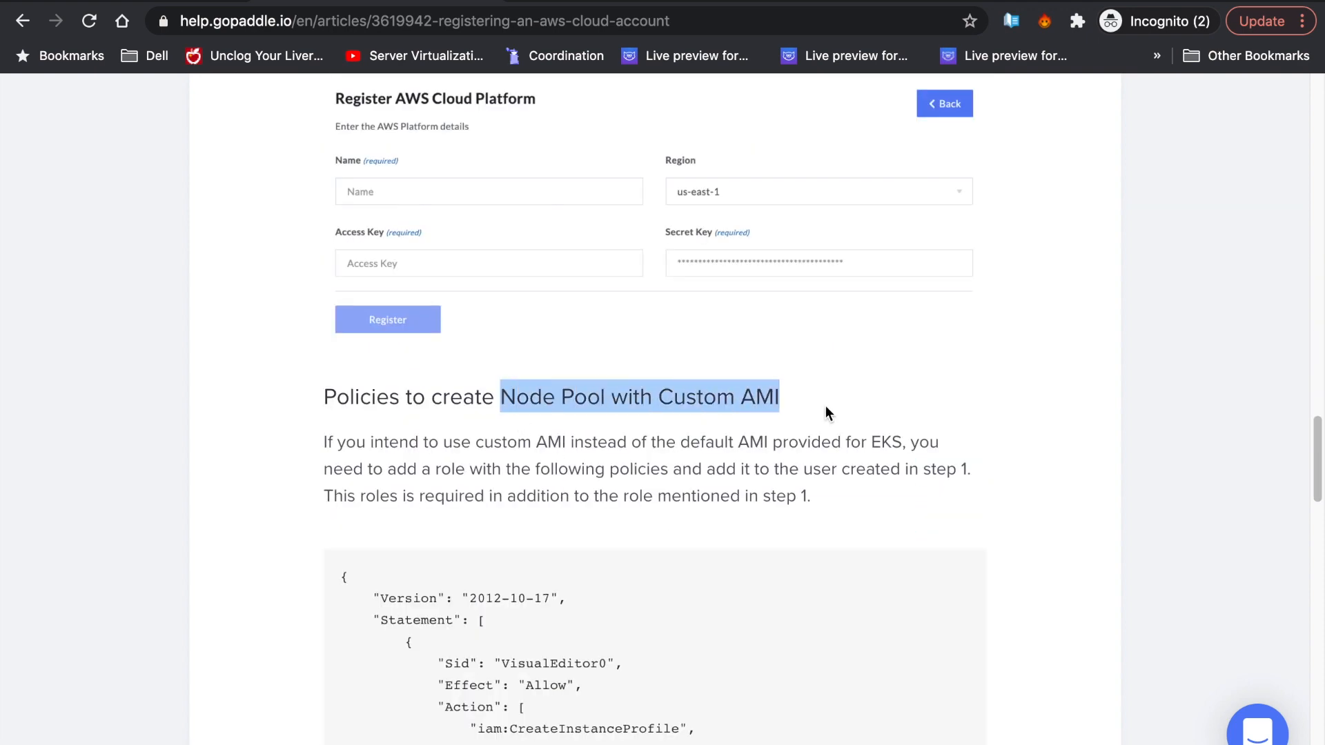
click(840, 470)
- Select and copy the first IAM policy JSON, brace to brace, and bring up the AWS console
scroll(847, 479, down, 12)
drag(476, 628, 752, 646)
click(753, 646)
scroll(752, 646, down, 15)
scroll(756, 628, up, 20)
scroll(756, 626, down, 5)
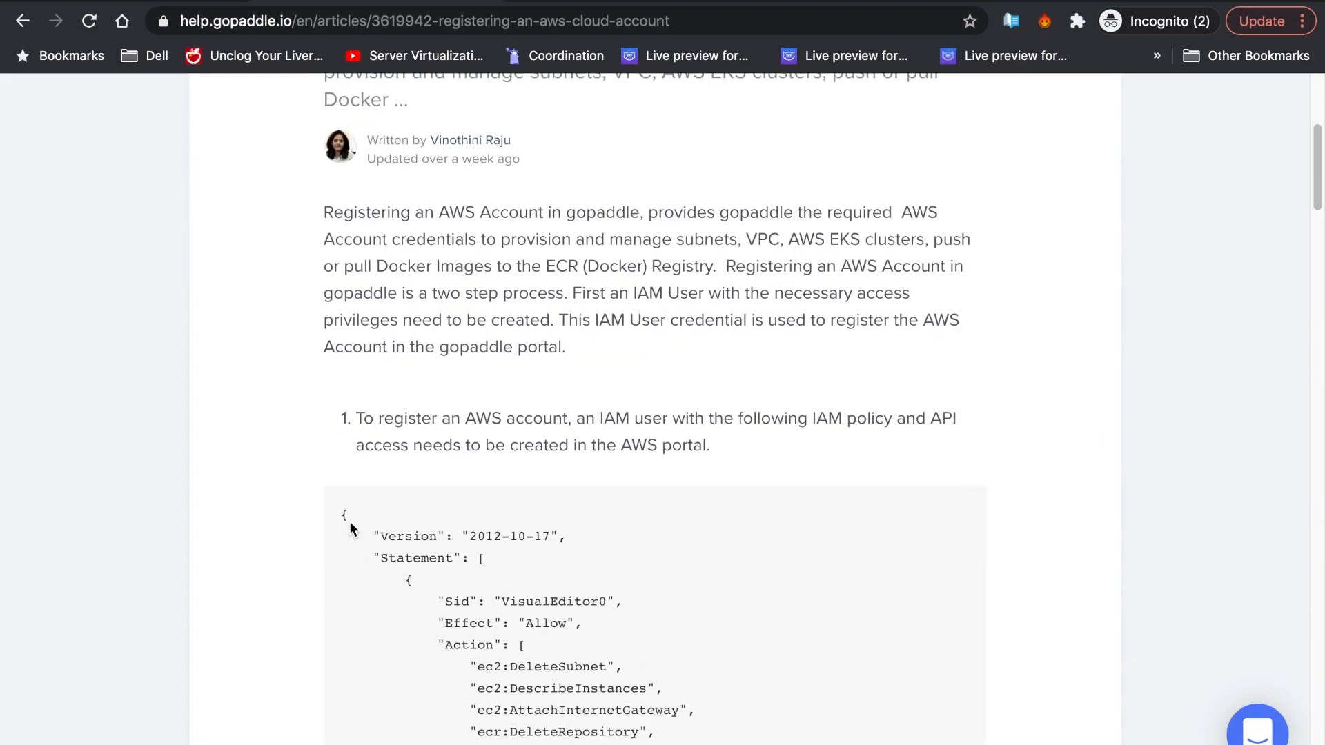
scroll(408, 578, down, 20)
drag(408, 580, 364, 312)
click(657, 2)
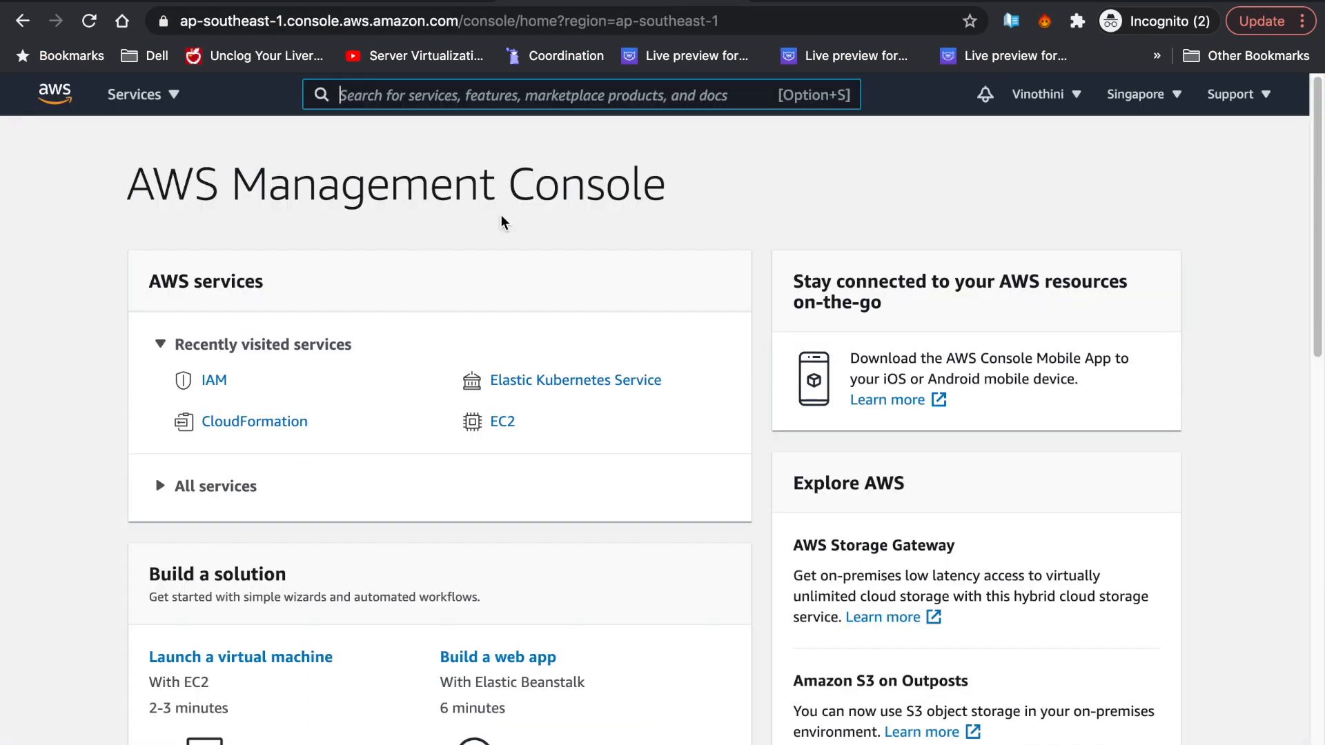
- Go from the account menu to IAM Policies and start a new policy
click(1049, 97)
click(971, 291)
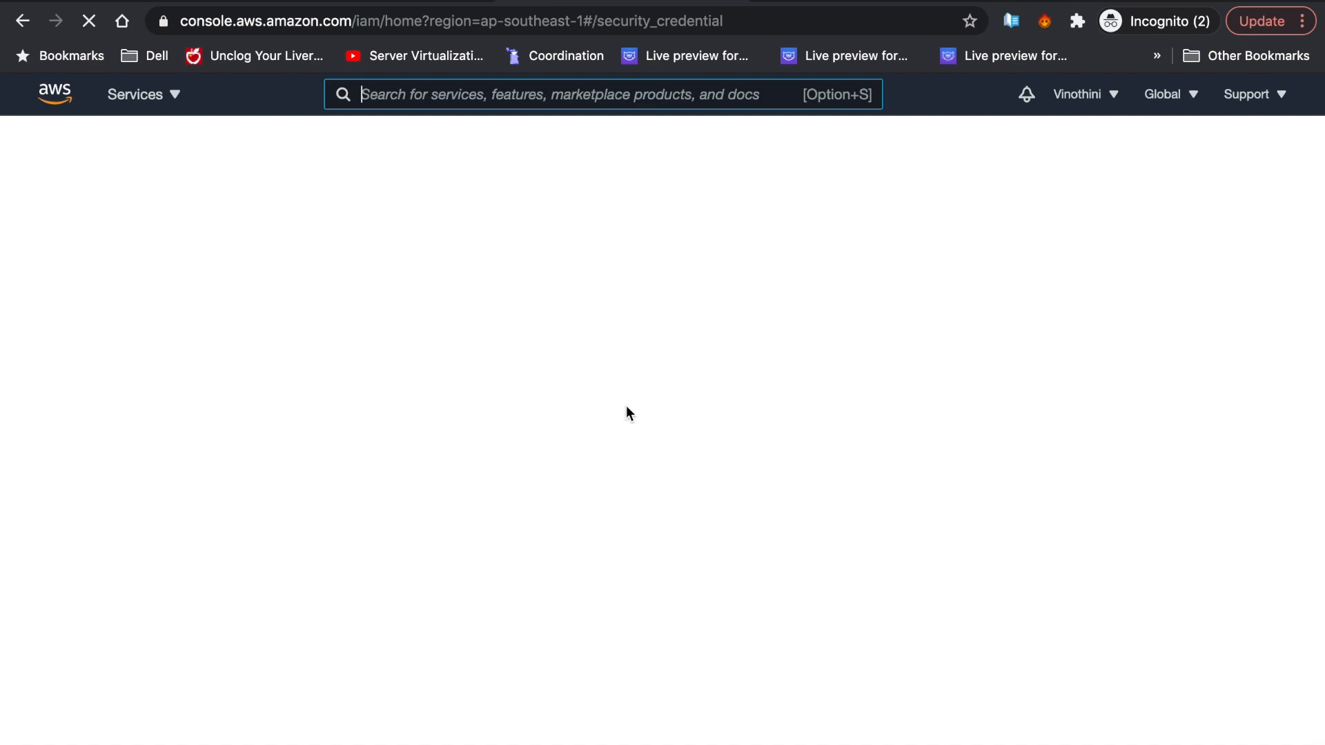
click(76, 387)
click(373, 149)
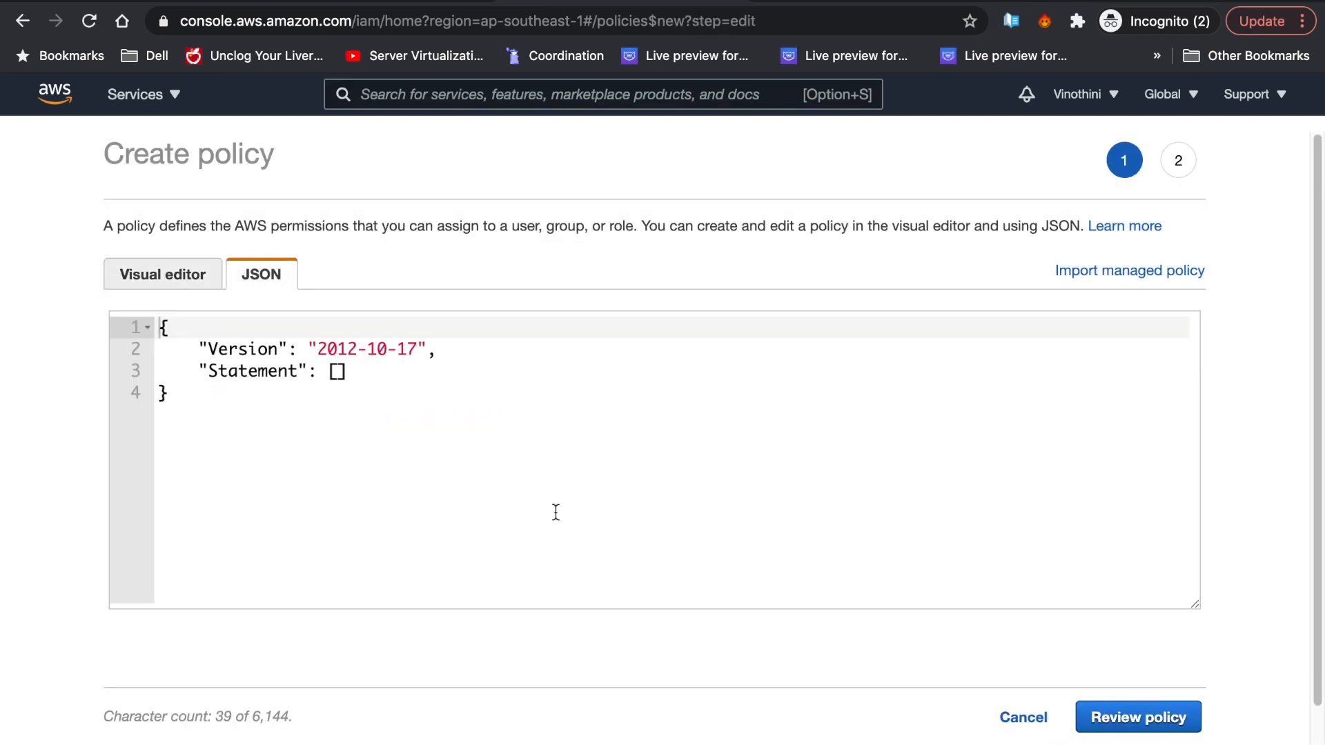
- Replace the default JSON with the copied policy, create it as gp-eks-general, and begin another policy
key(ctrl+a)
key(ctrl+v)
click(1140, 718)
click(661, 281)
text(gp)
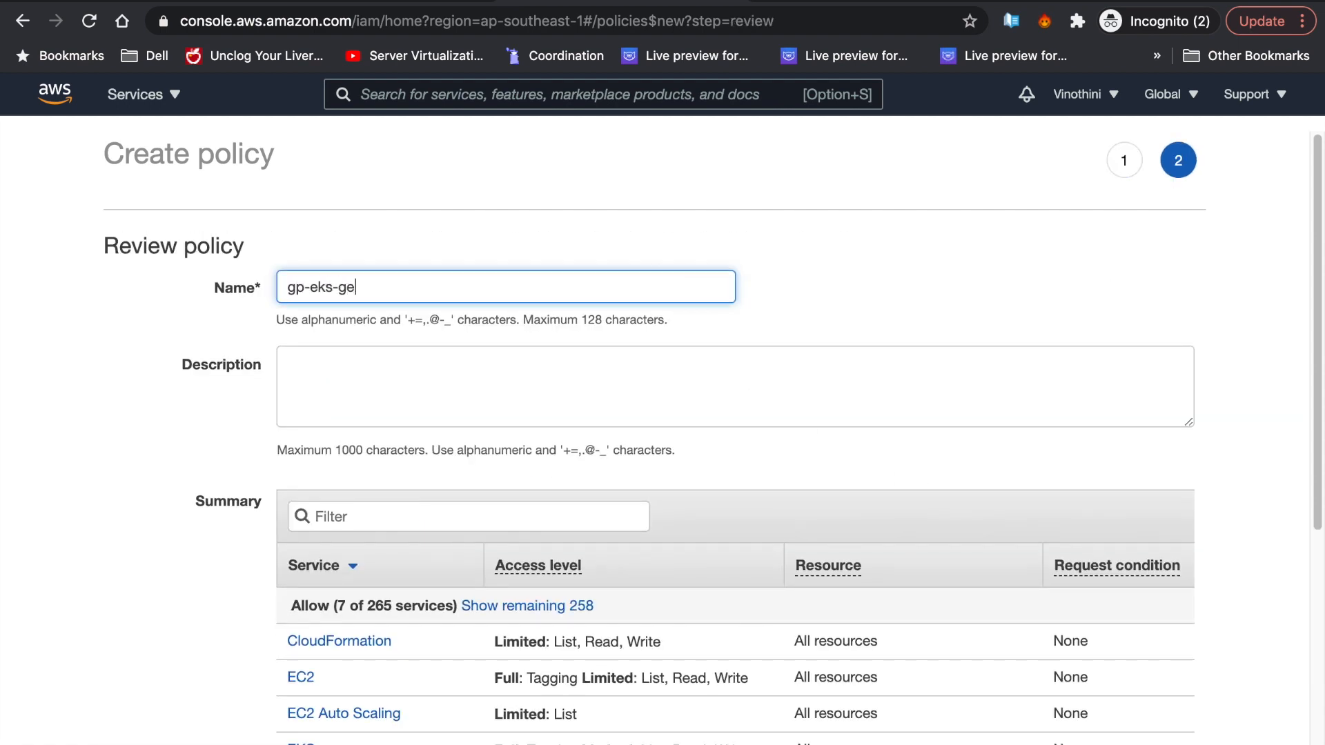
scroll(695, 317, down, 5)
click(1132, 678)
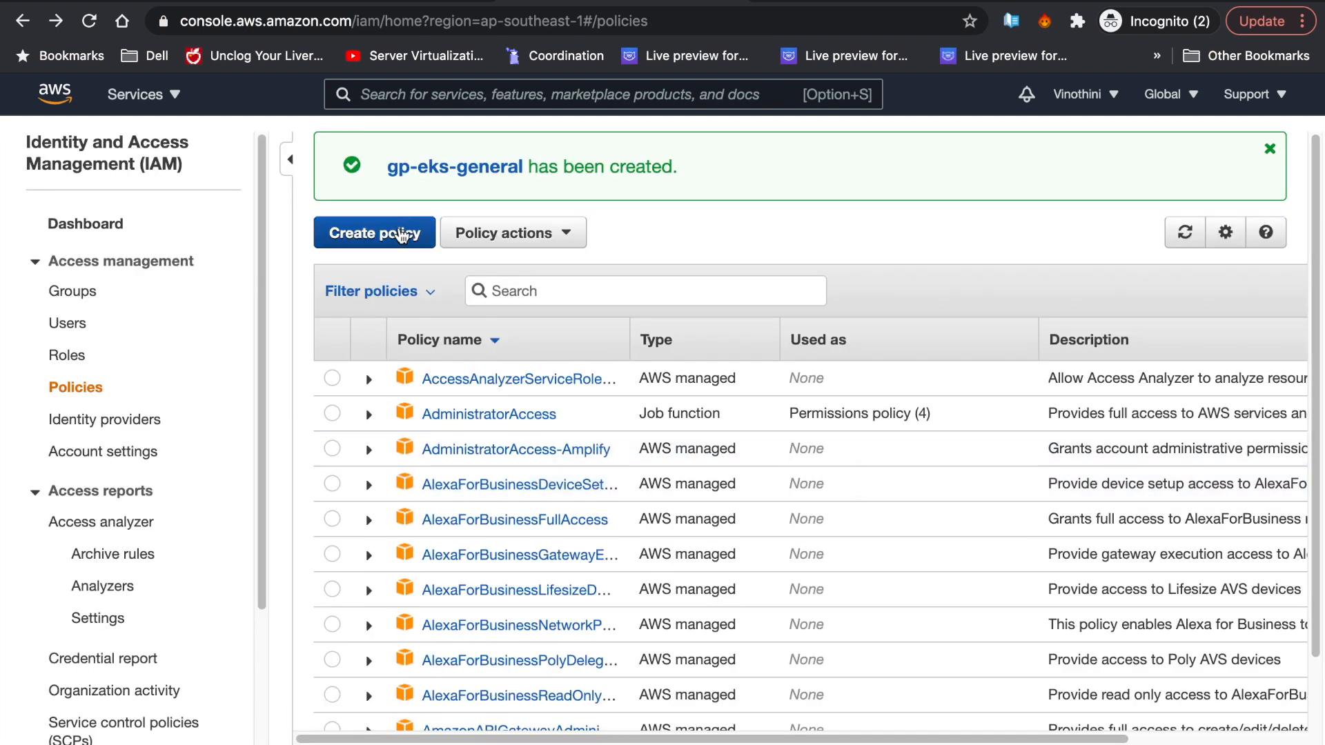
double_click(384, 230)
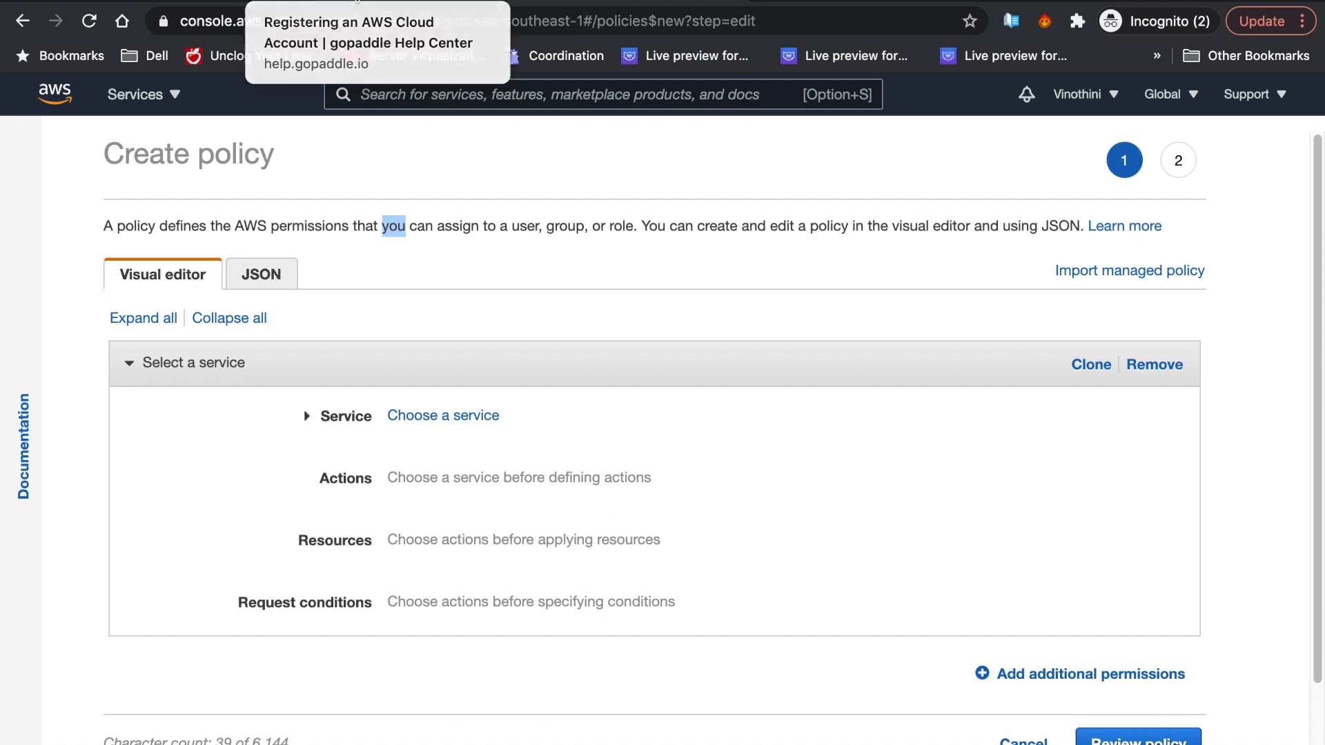
click(343, 7)
- Copy the custom AMI policy JSON from the help article
scroll(587, 412, down, 8)
scroll(595, 430, down, 3)
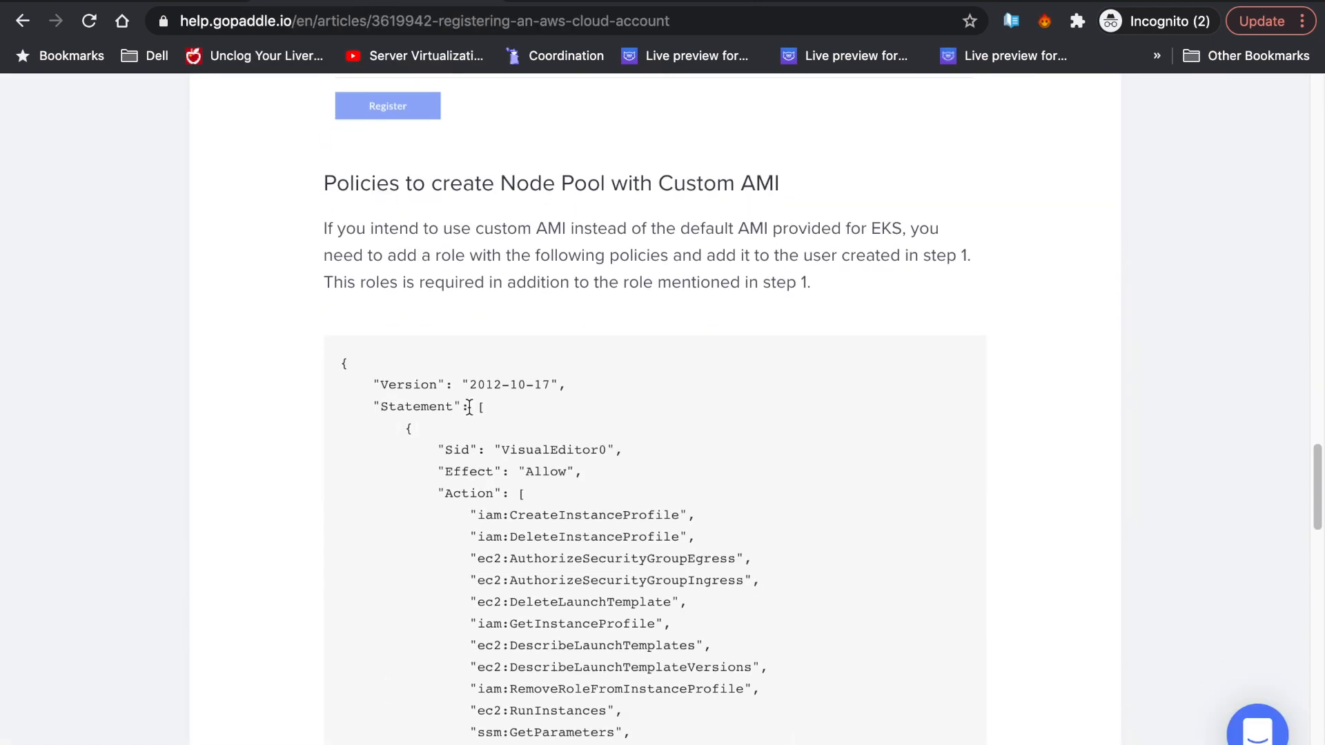
scroll(509, 635, down, 8)
drag(366, 398, 417, 640)
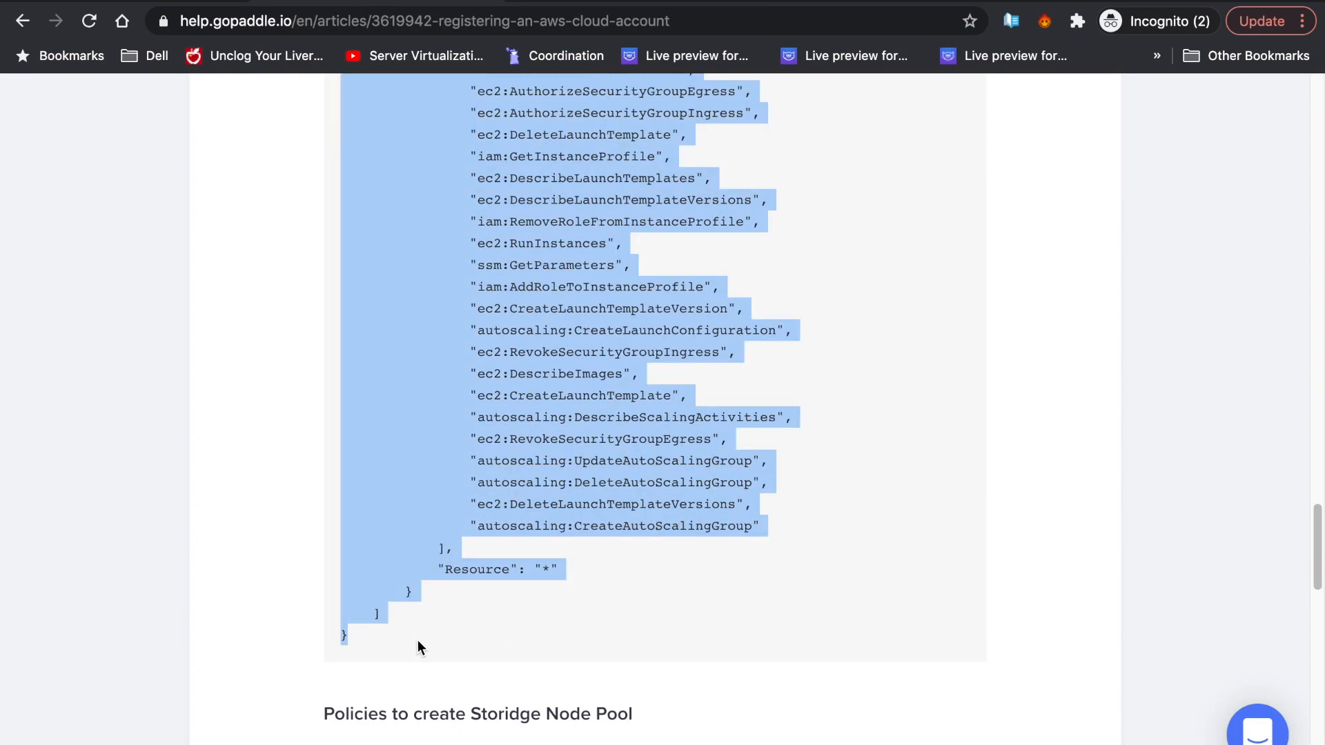
click(615, 4)
- Paste the custom AMI JSON into the JSON editor and create the policy gp-eks-custom-ami
click(279, 275)
click(412, 464)
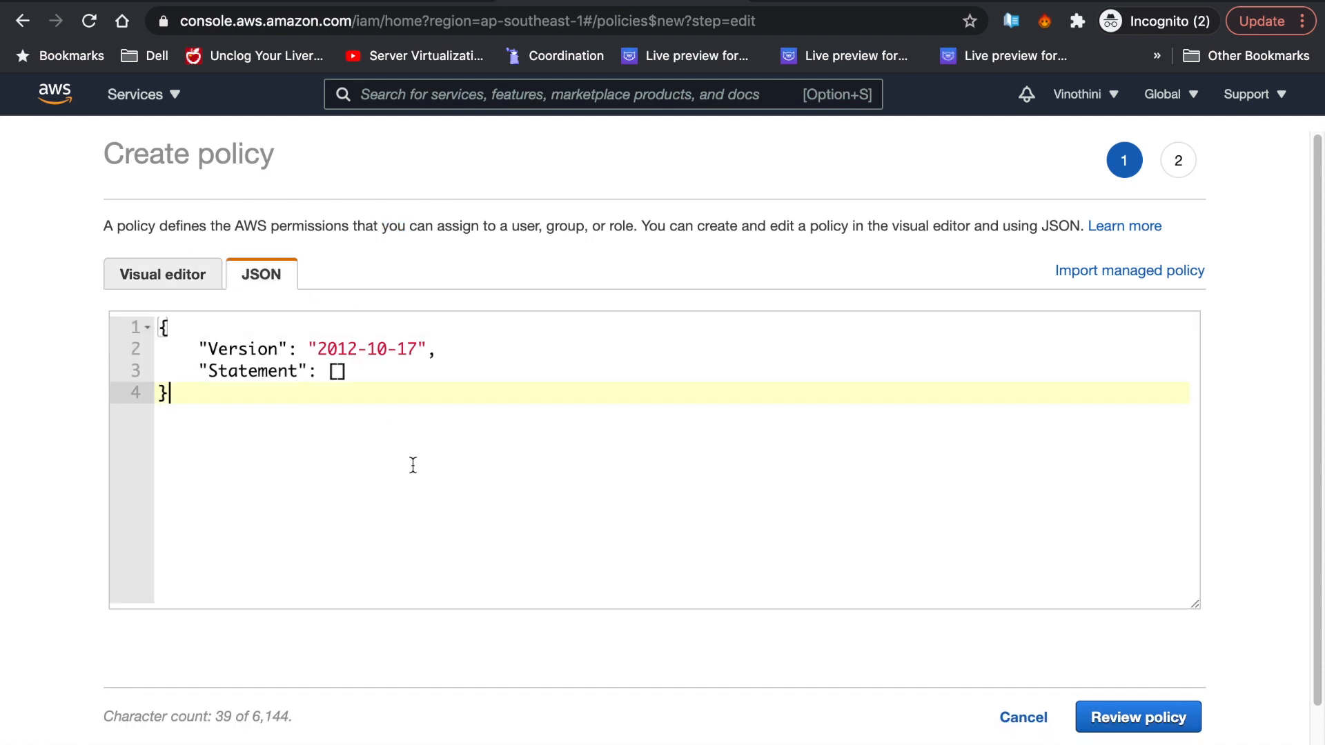
key(super+a)
key(super+v)
click(1139, 718)
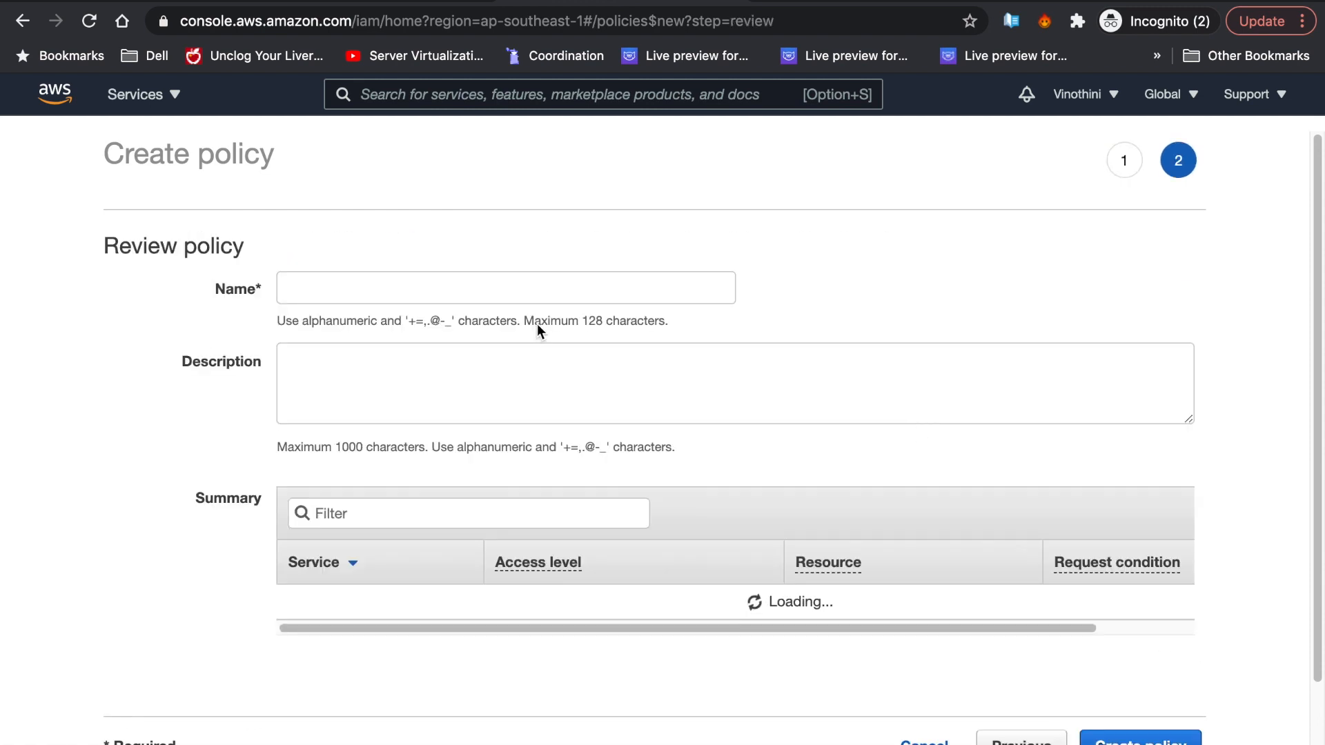
text(gp-)
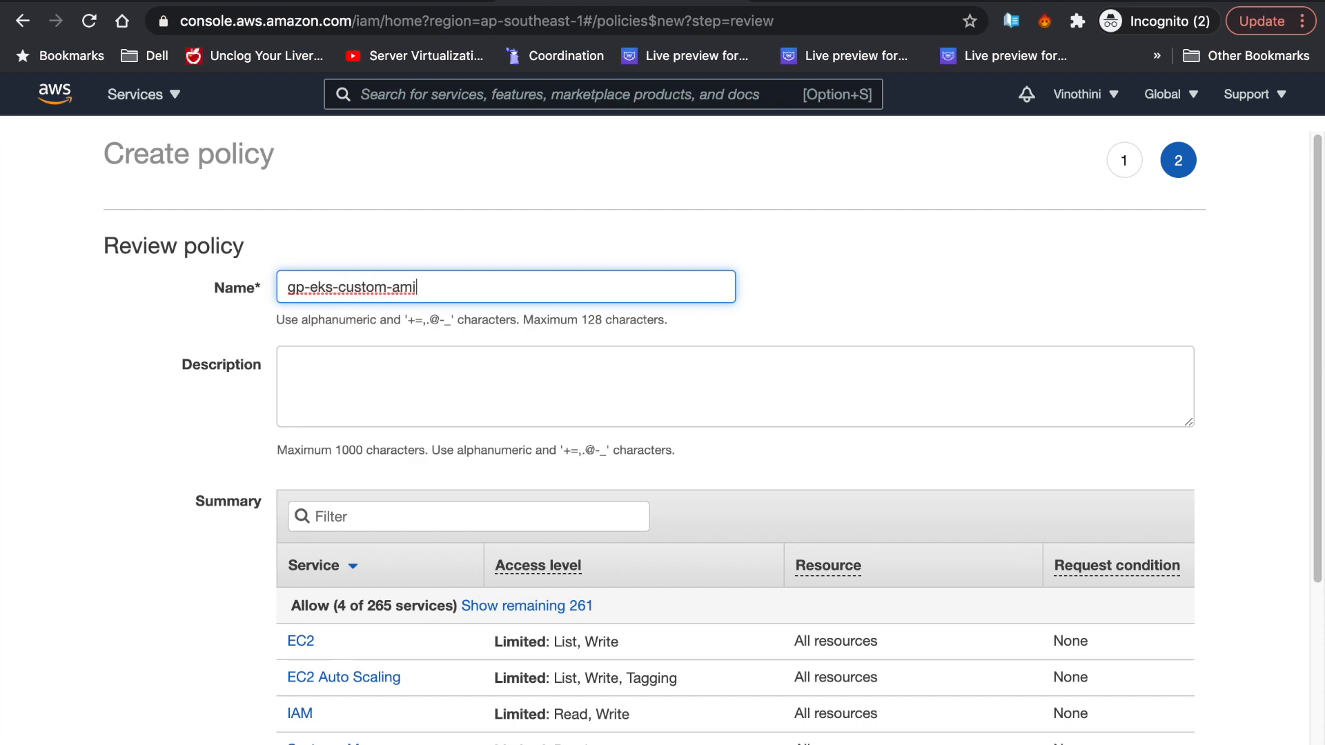
text(eks-custom-ami)
scroll(675, 472, down, 5)
click(1174, 678)
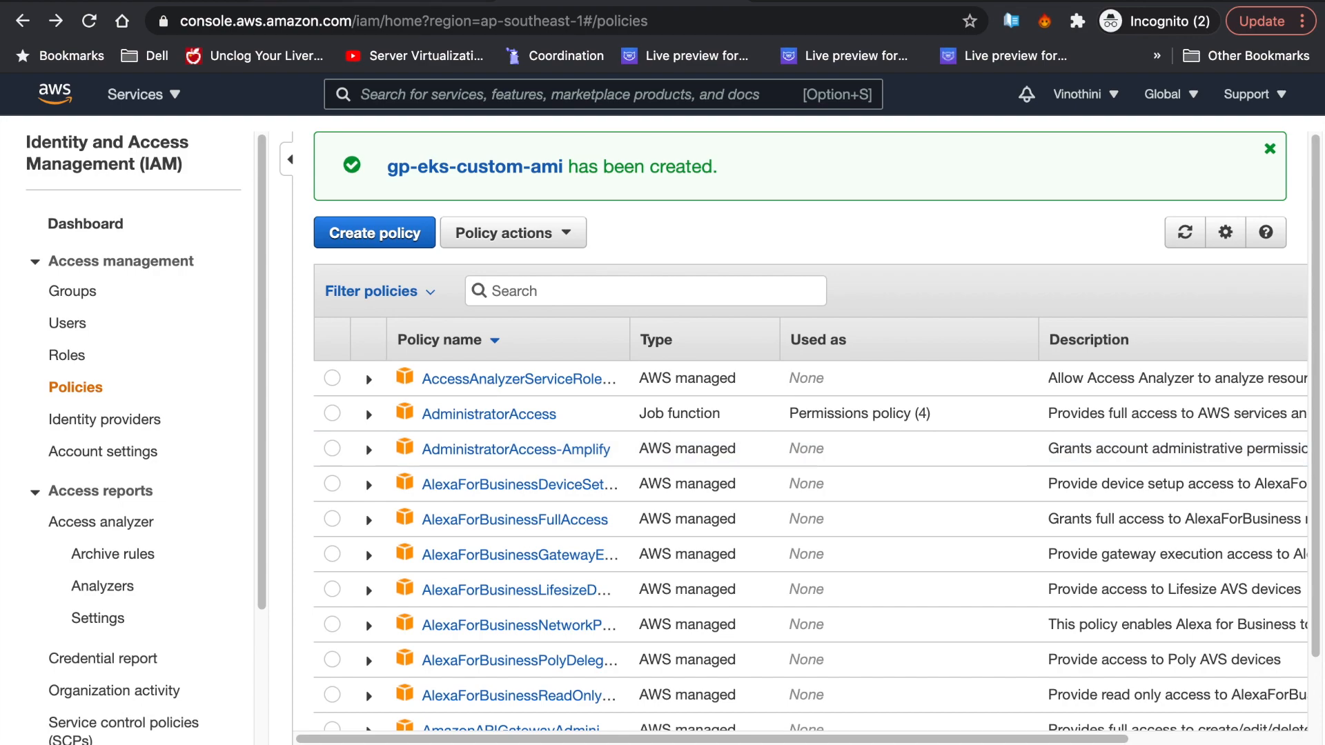
click(378, 1)
scroll(577, 459, down, 8)
- Copy the Storidge node pool policy JSON from the article and start a new IAM policy
click(343, 373)
scroll(580, 483, down, 9)
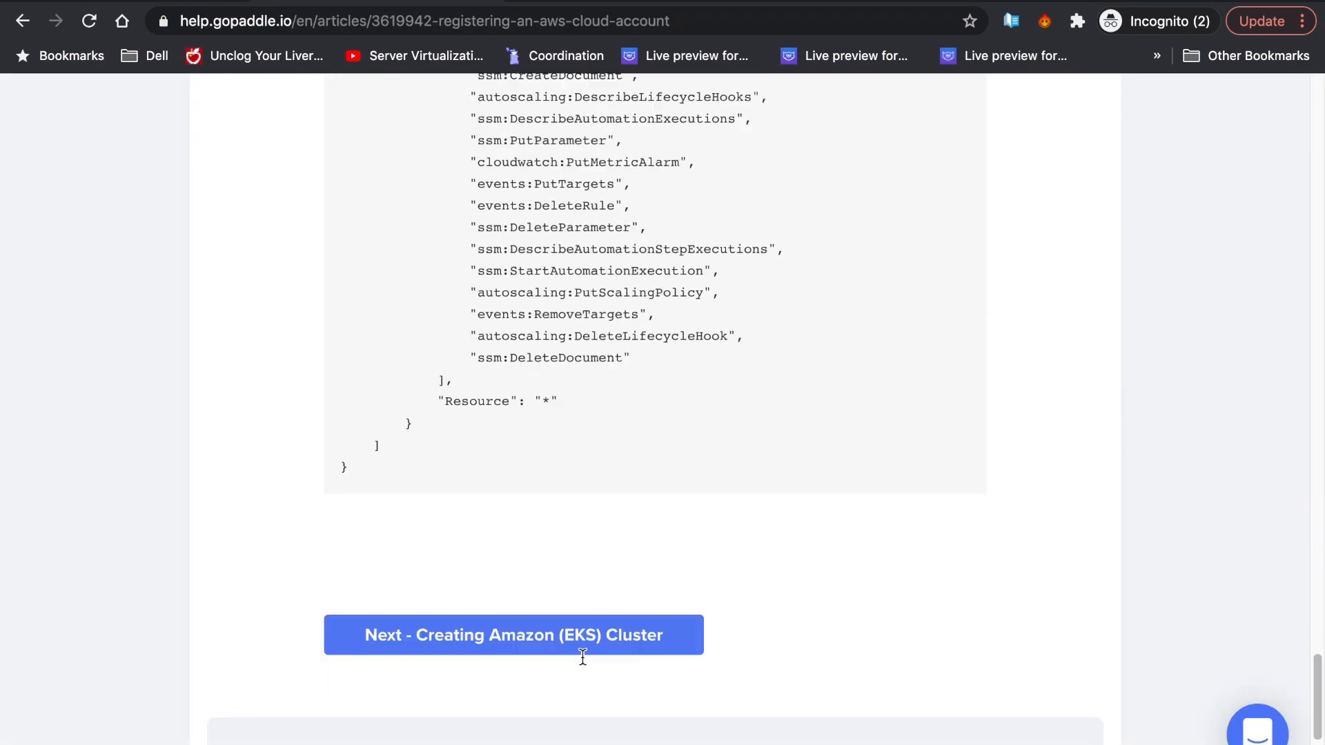
shift+click(425, 472)
click(580, 4)
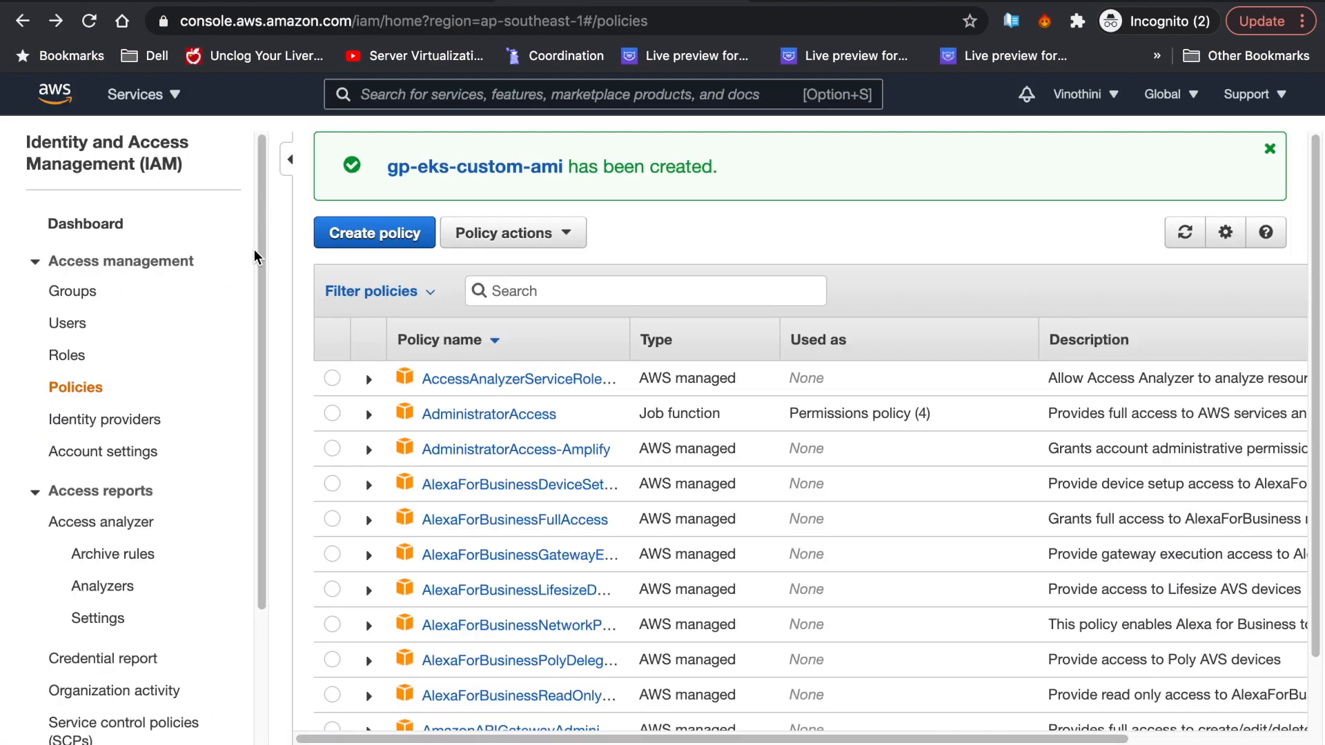
click(330, 231)
- Paste the Storidge JSON and create the policy named gp-eks-storidge
click(284, 275)
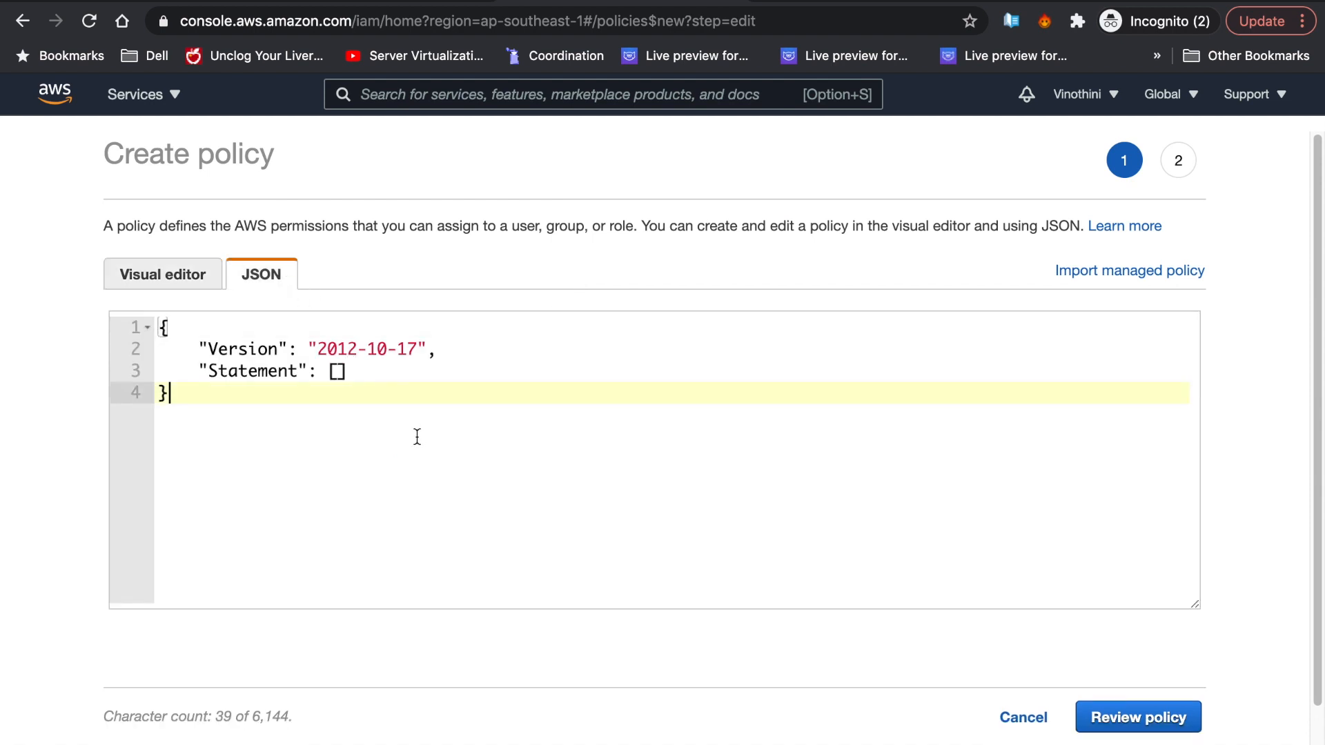
key(ctrl+a)
key(ctrl+v)
click(532, 283)
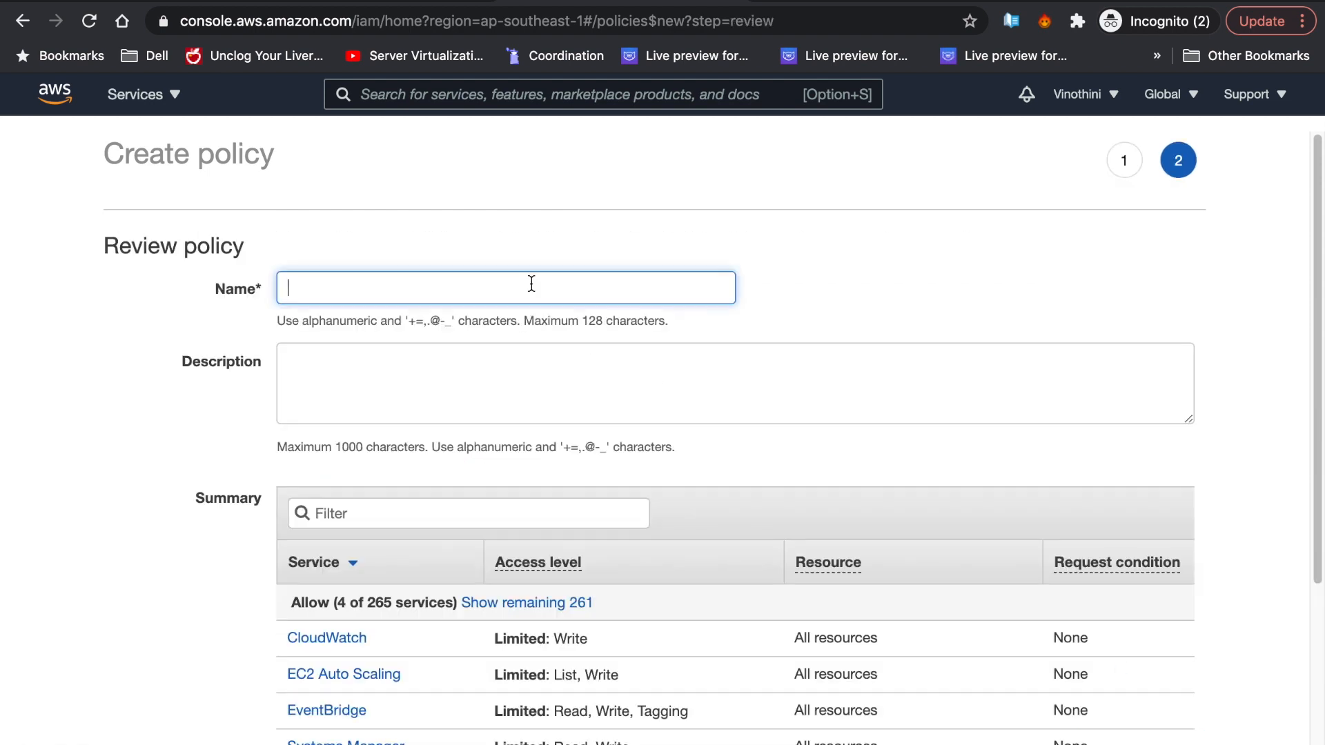
text(gp-eks-storidge)
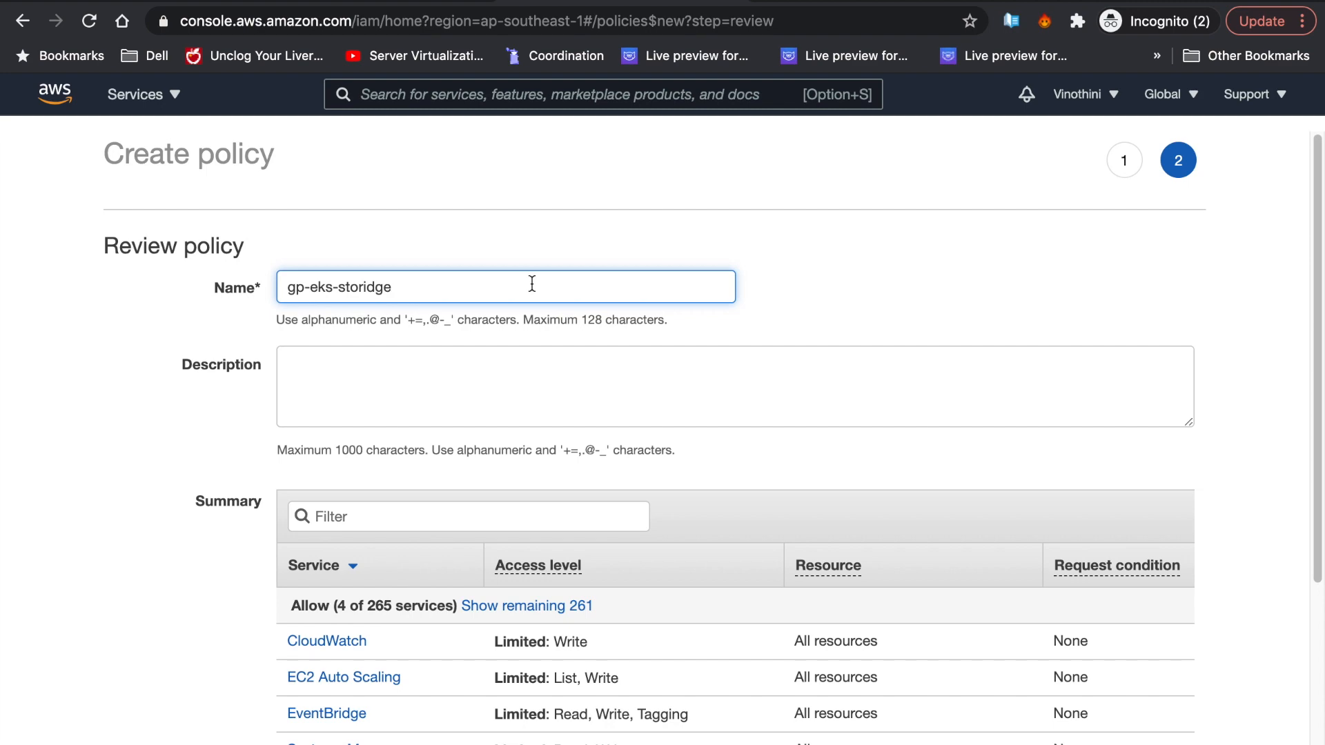
scroll(532, 284, down, 3)
click(1131, 677)
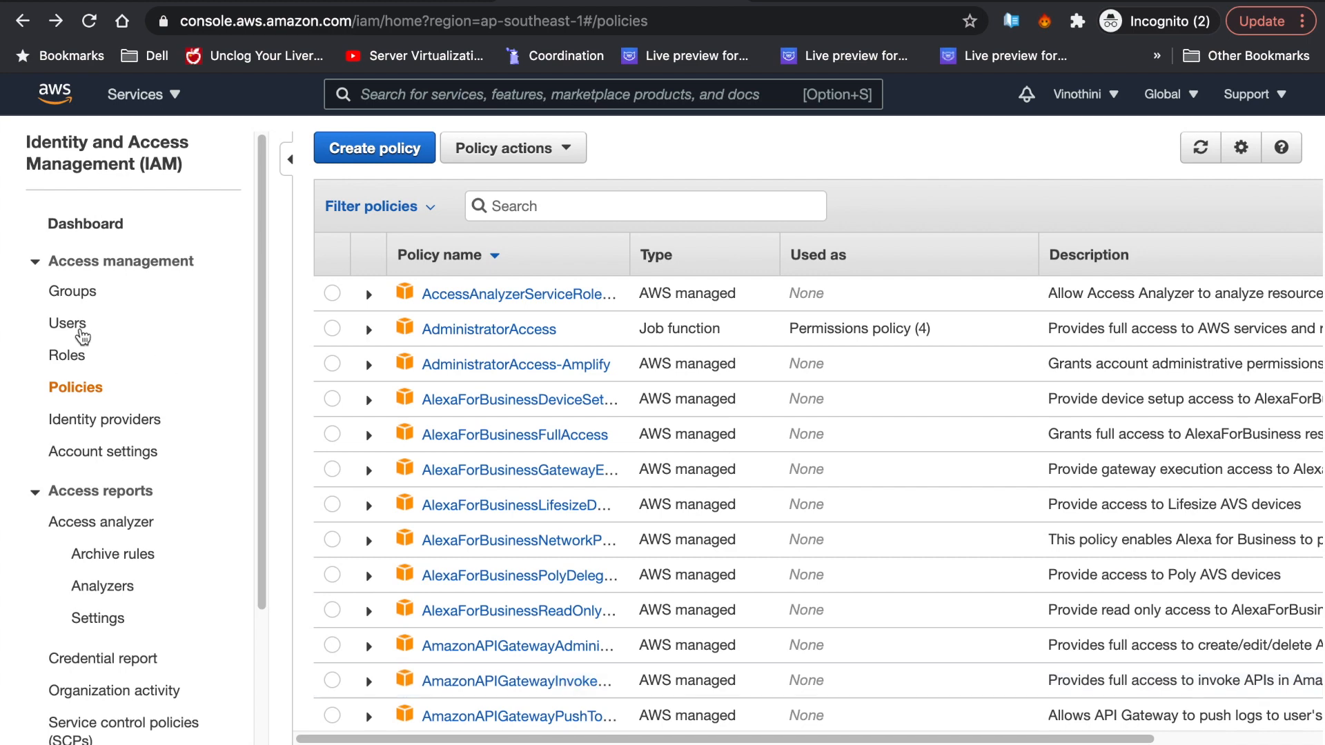
- Add a new IAM user gp-eks-demo with programmatic access
click(66, 324)
click(360, 148)
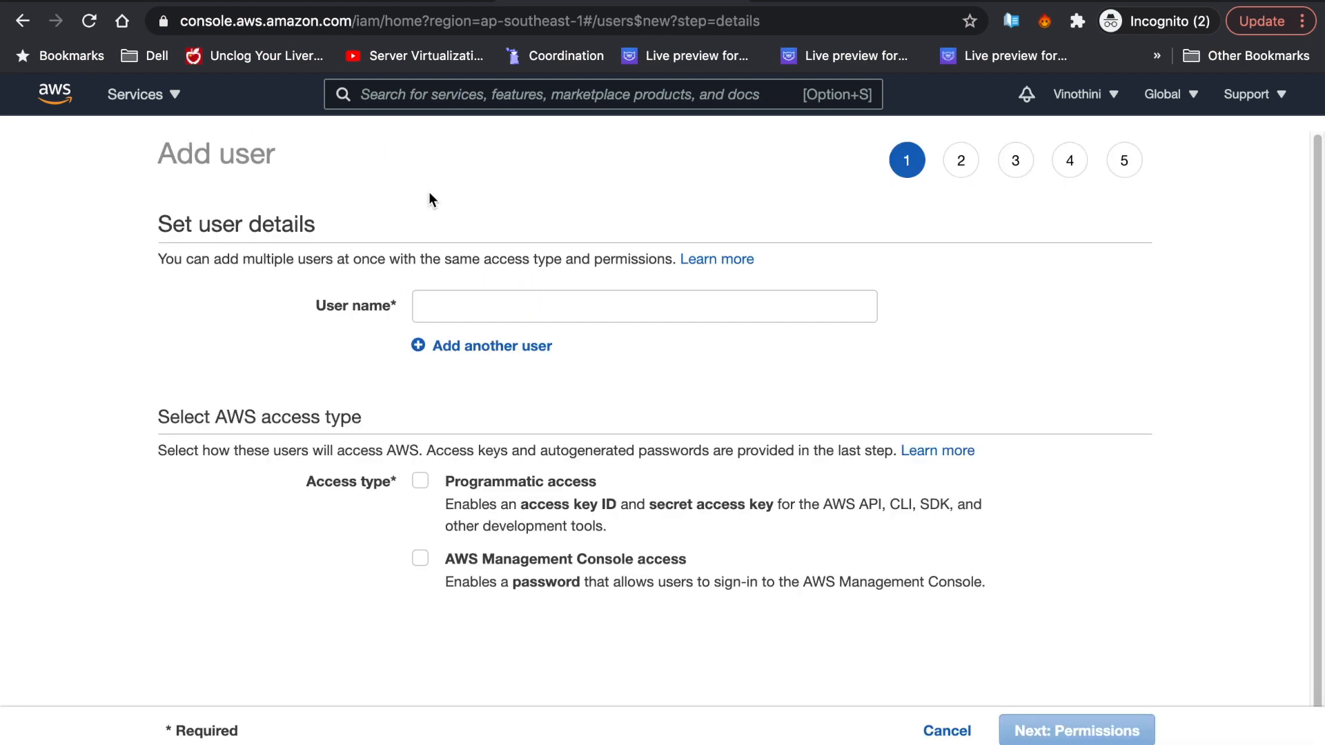
click(538, 310)
text(gp-eks)
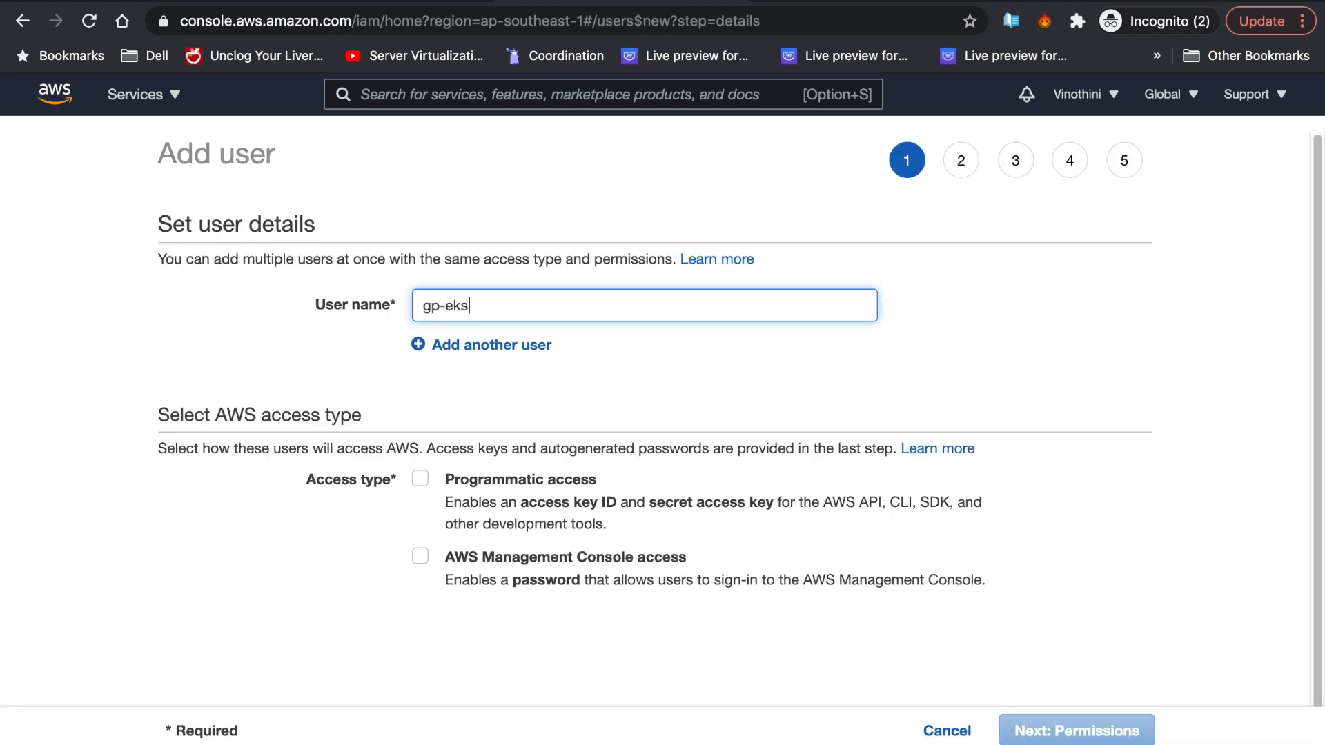
text(-demo)
click(512, 480)
click(1076, 731)
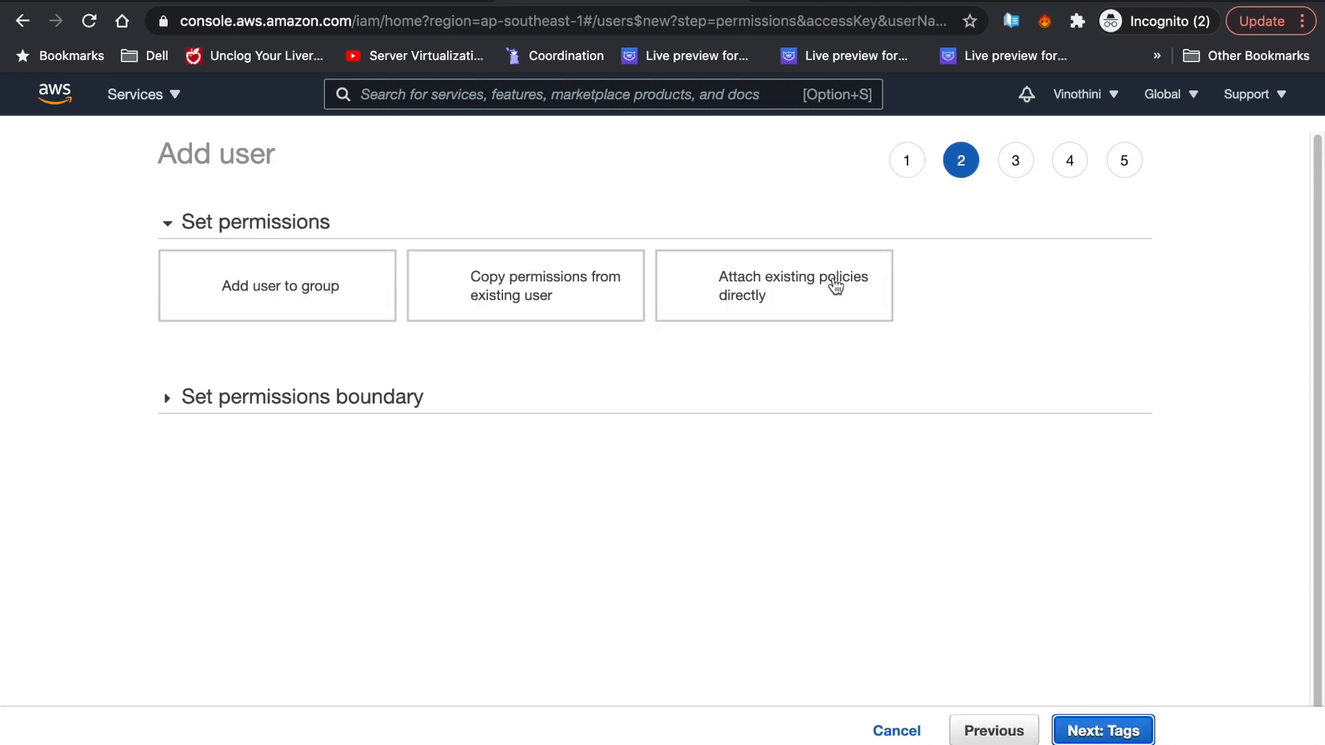
- Attach the gp-eks-custom-ami, gp-eks-general and gp-eks-storidge policies directly to the user
click(835, 285)
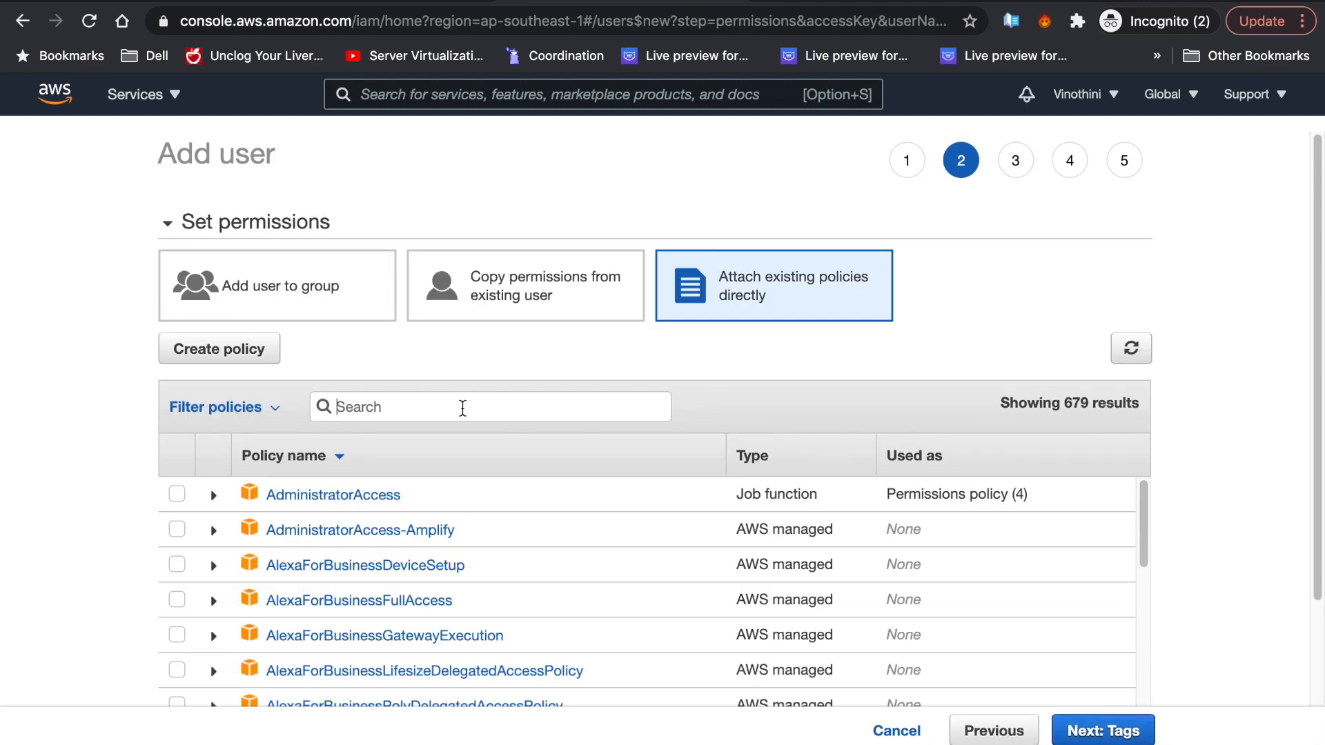
click(177, 495)
click(176, 529)
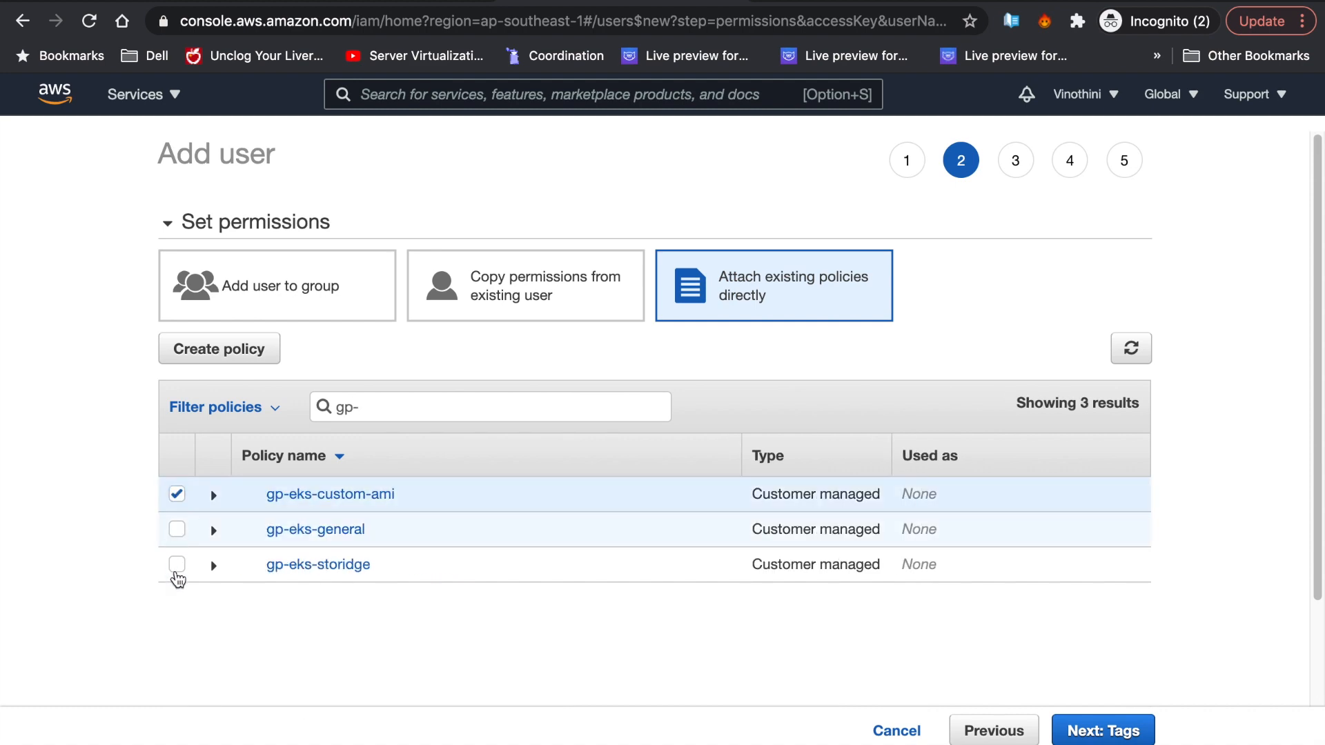
click(177, 565)
- Skip tags, create the gp-eks-demo user, and copy its access key
click(1103, 733)
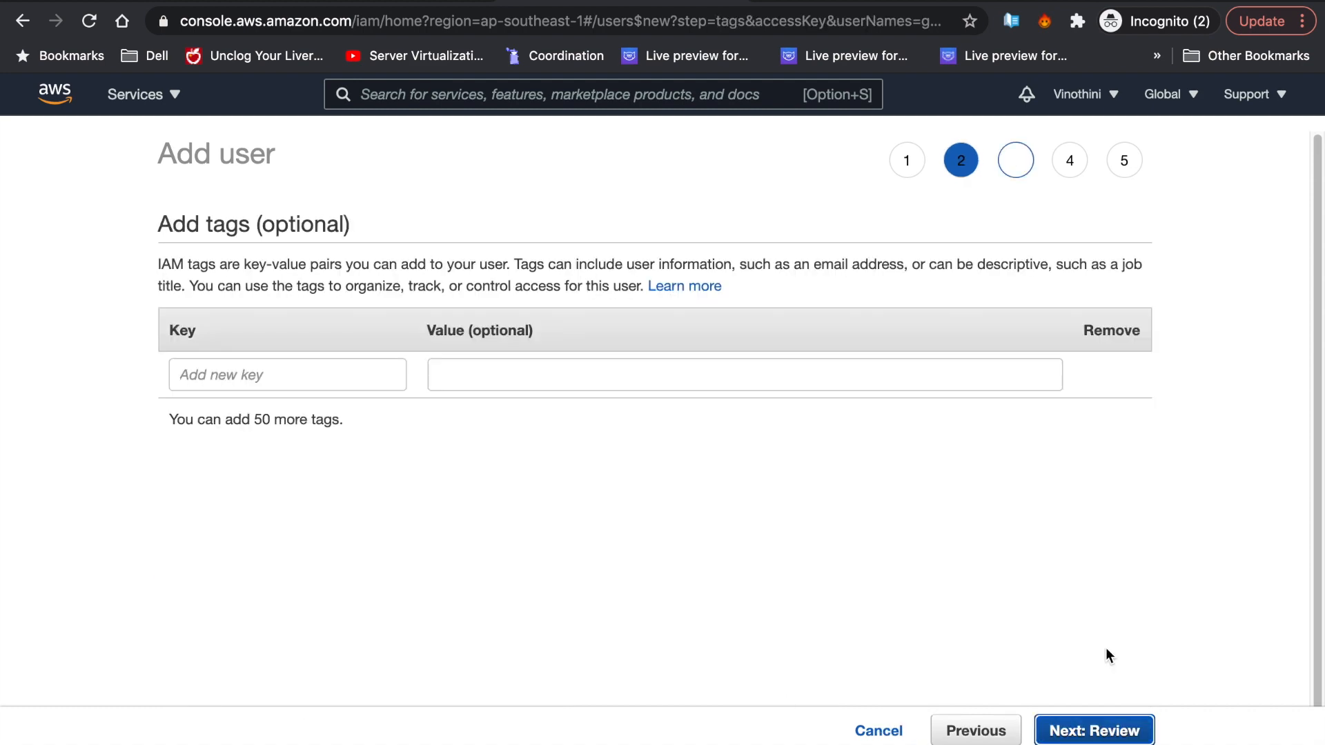
click(1139, 726)
scroll(1146, 652, down, 1)
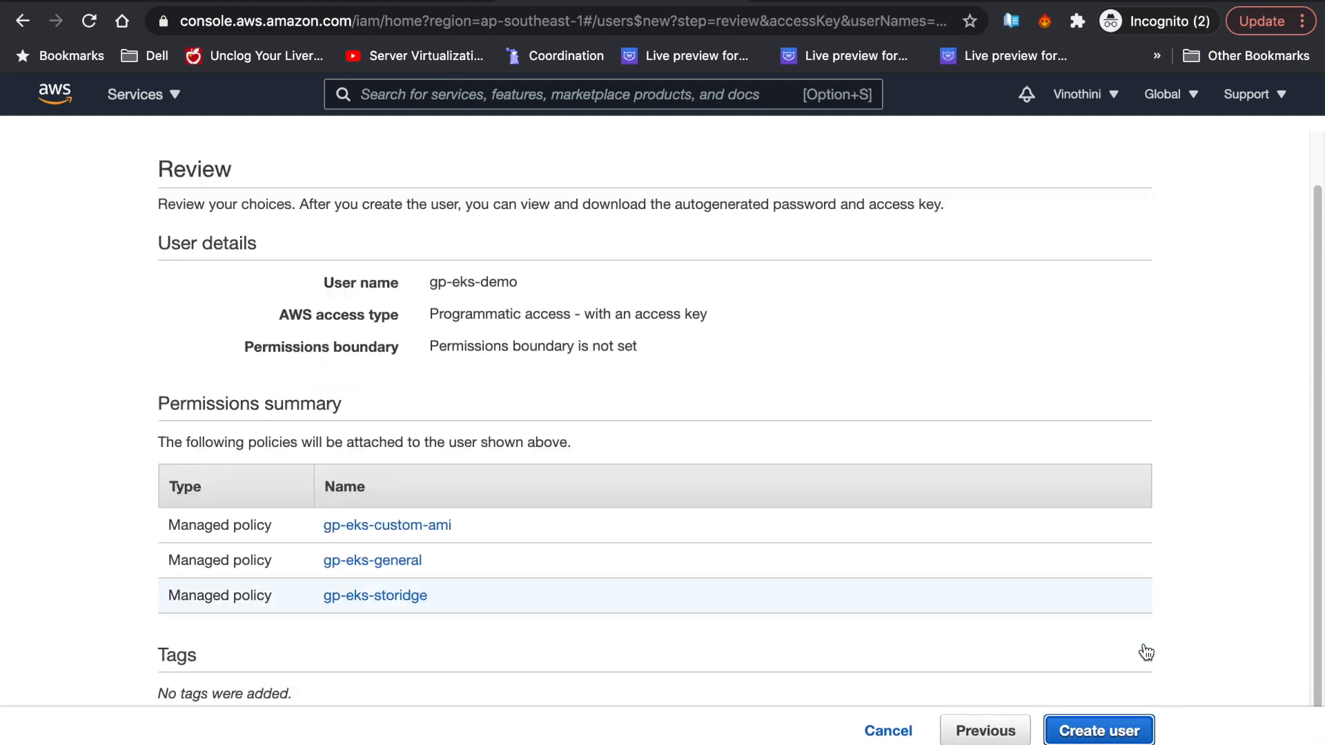
click(1130, 734)
click(934, 502)
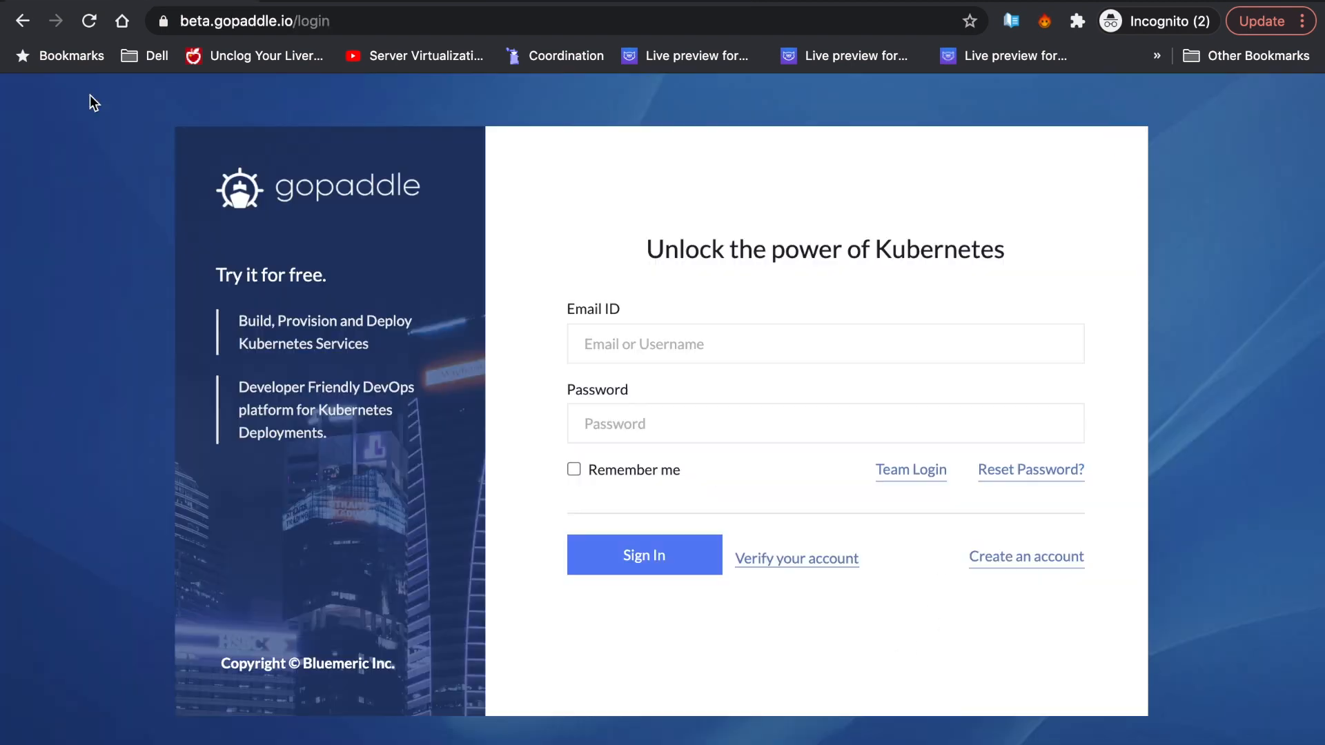
- Sign in to gopaddle with the account e-mail and password
click(729, 345)
key(Tab)
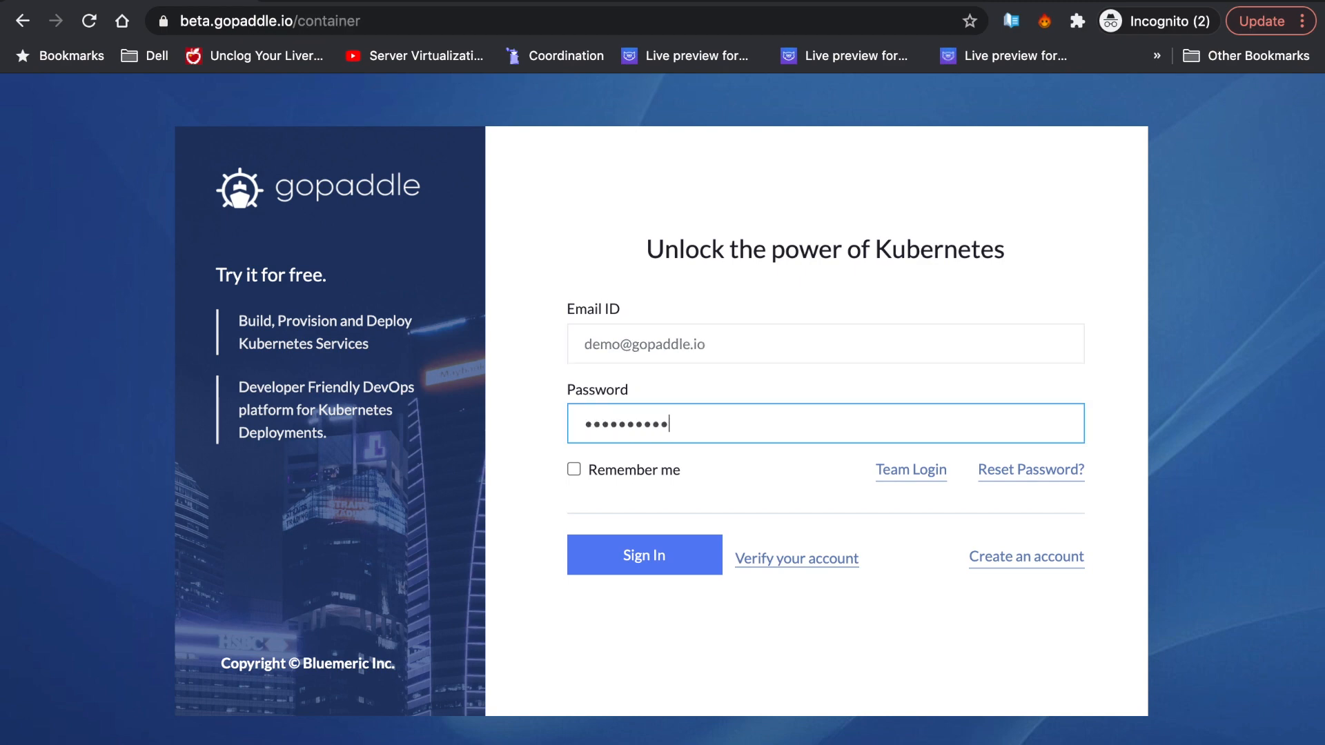
key(Return)
- Register AWS cloud account gp-eks-demo under Infrastructure with the pasted access and secret keys
click(181, 499)
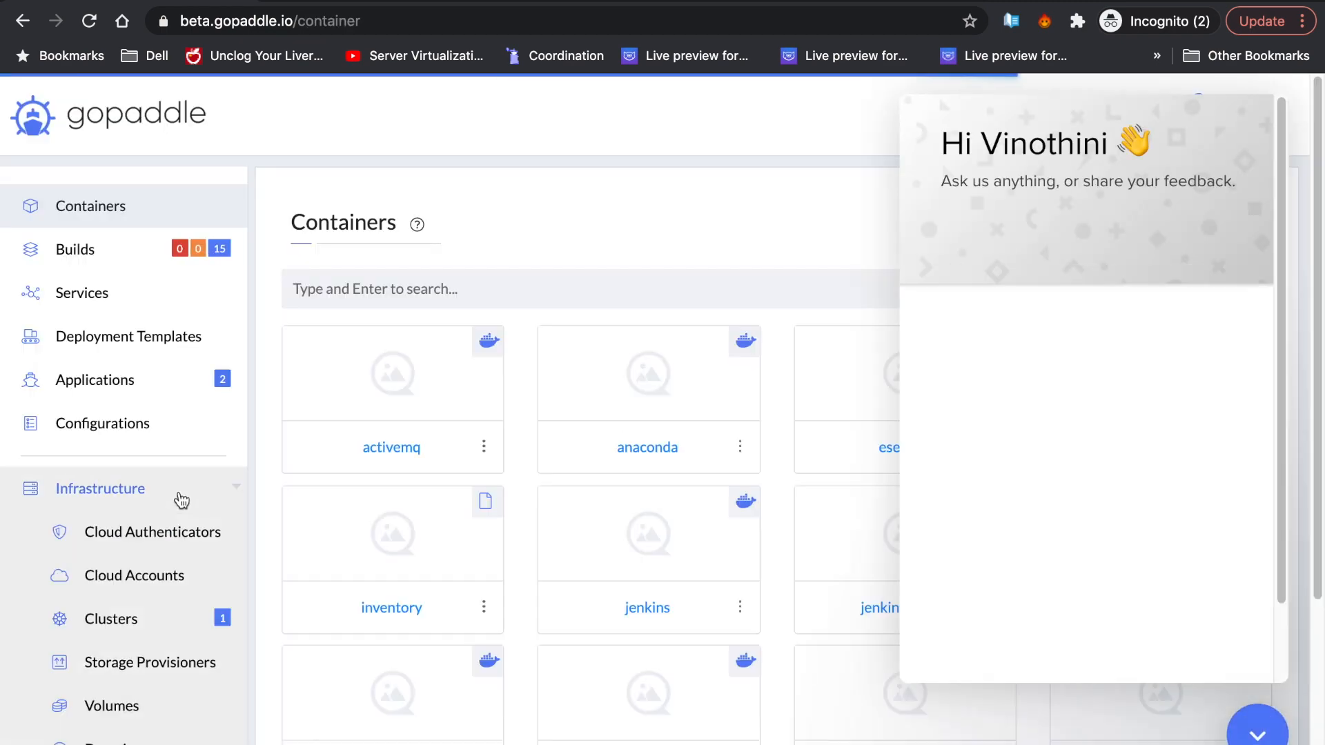
click(169, 577)
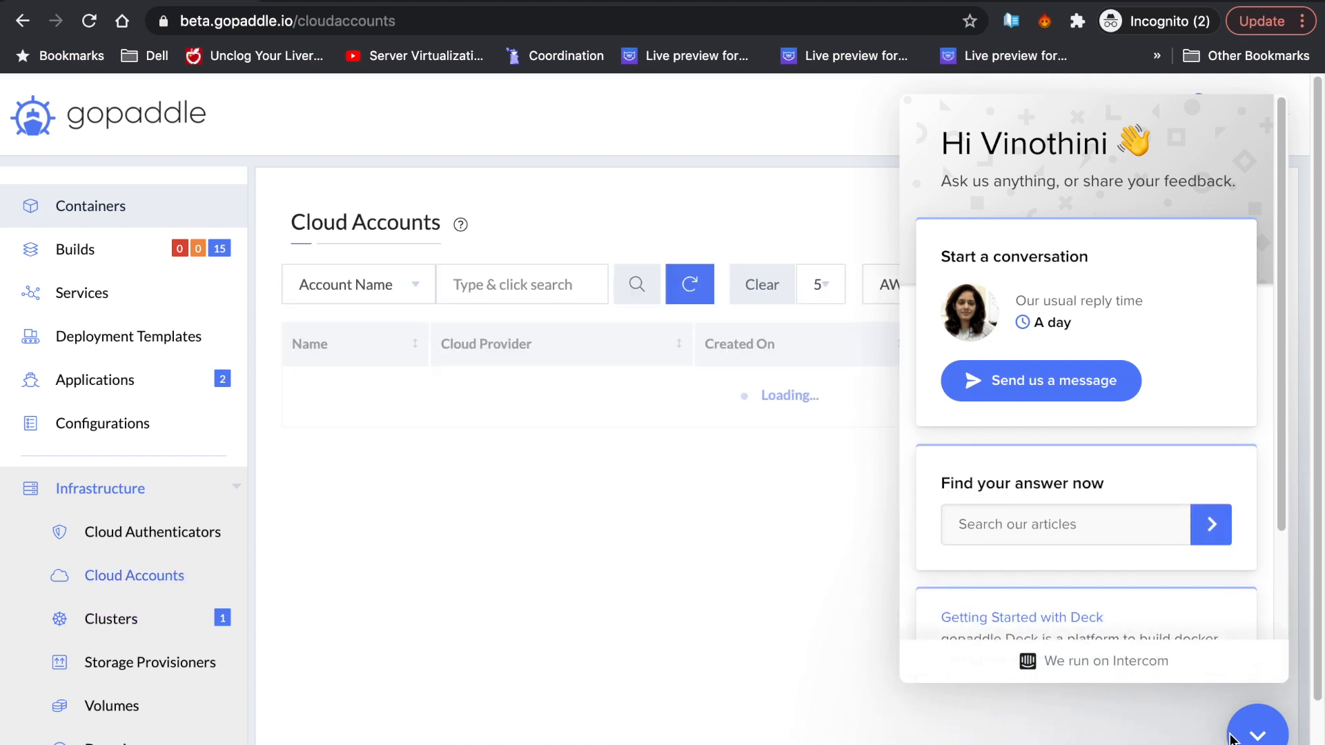
click(1235, 734)
click(1166, 288)
click(517, 359)
text(gp-eks-demo)
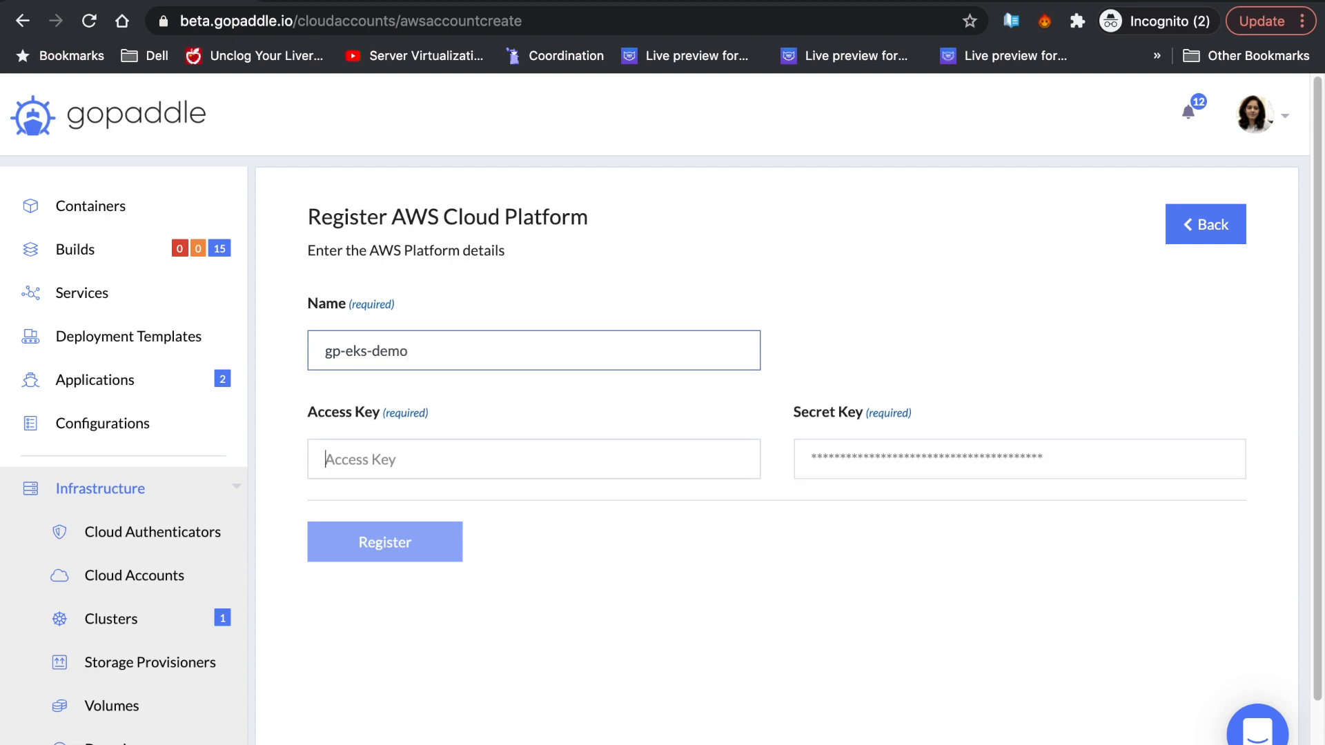
key(super+v)
key(Tab)
key(super+v)
click(411, 550)
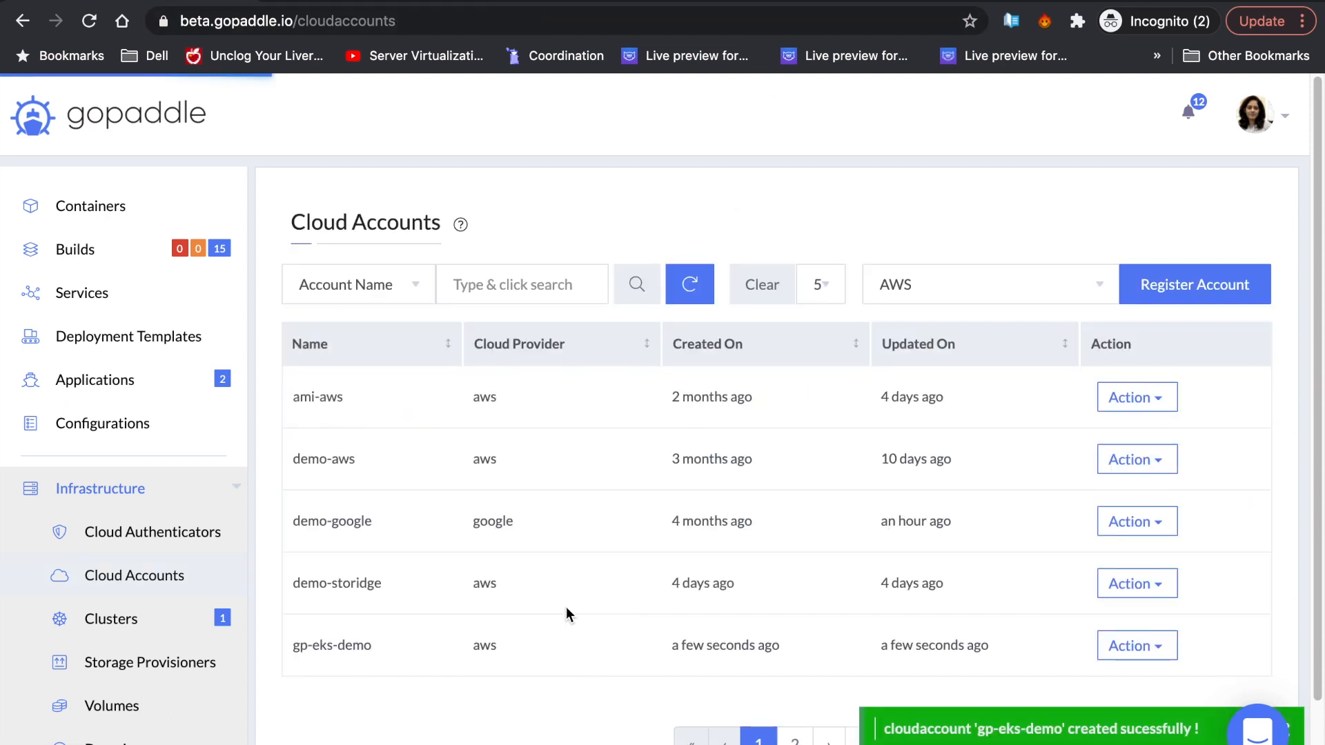
- Start a new cluster from the Clusters list, naming it gp-eks-demo
click(110, 619)
click(1234, 283)
key(super+v)
- Set Kubernetes version 1.18, cloud account gp-eks-demo and region ap-southeast-1
click(773, 499)
click(727, 555)
click(598, 432)
click(627, 490)
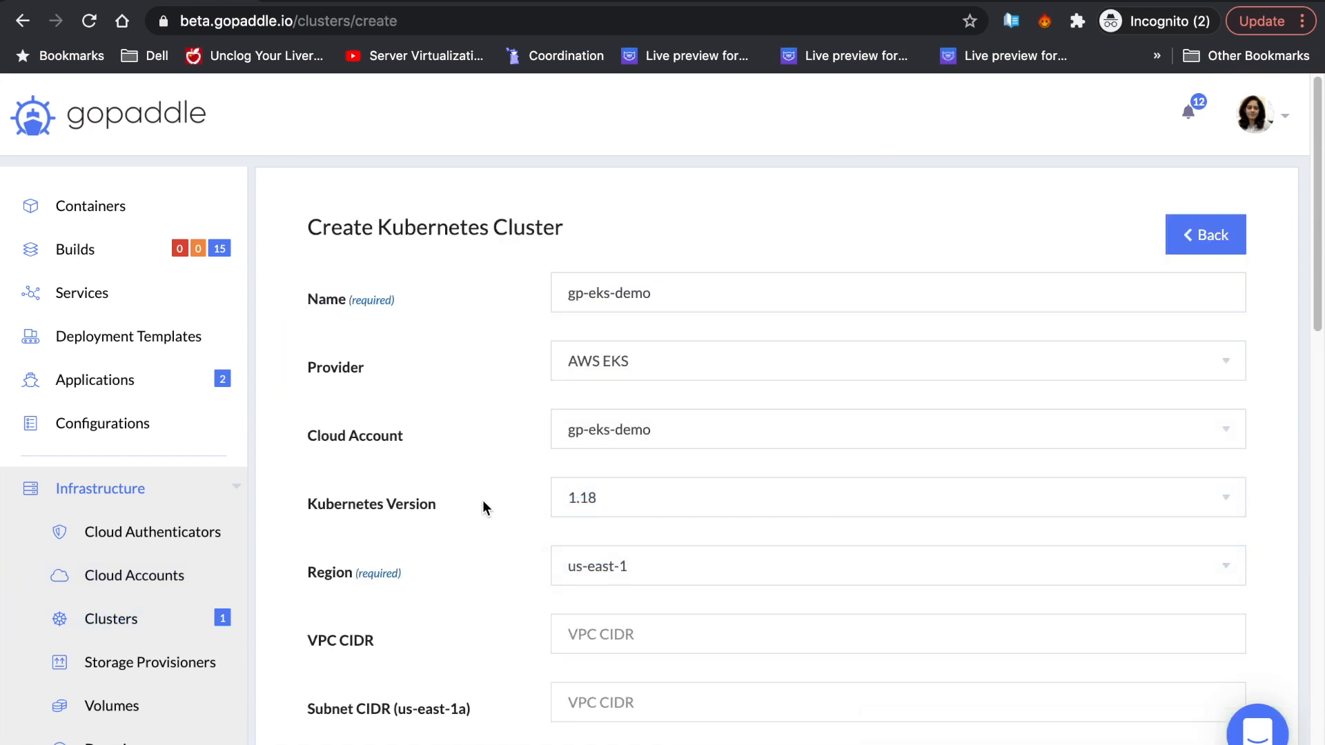
scroll(483, 502, down, 3)
click(570, 432)
click(380, 447)
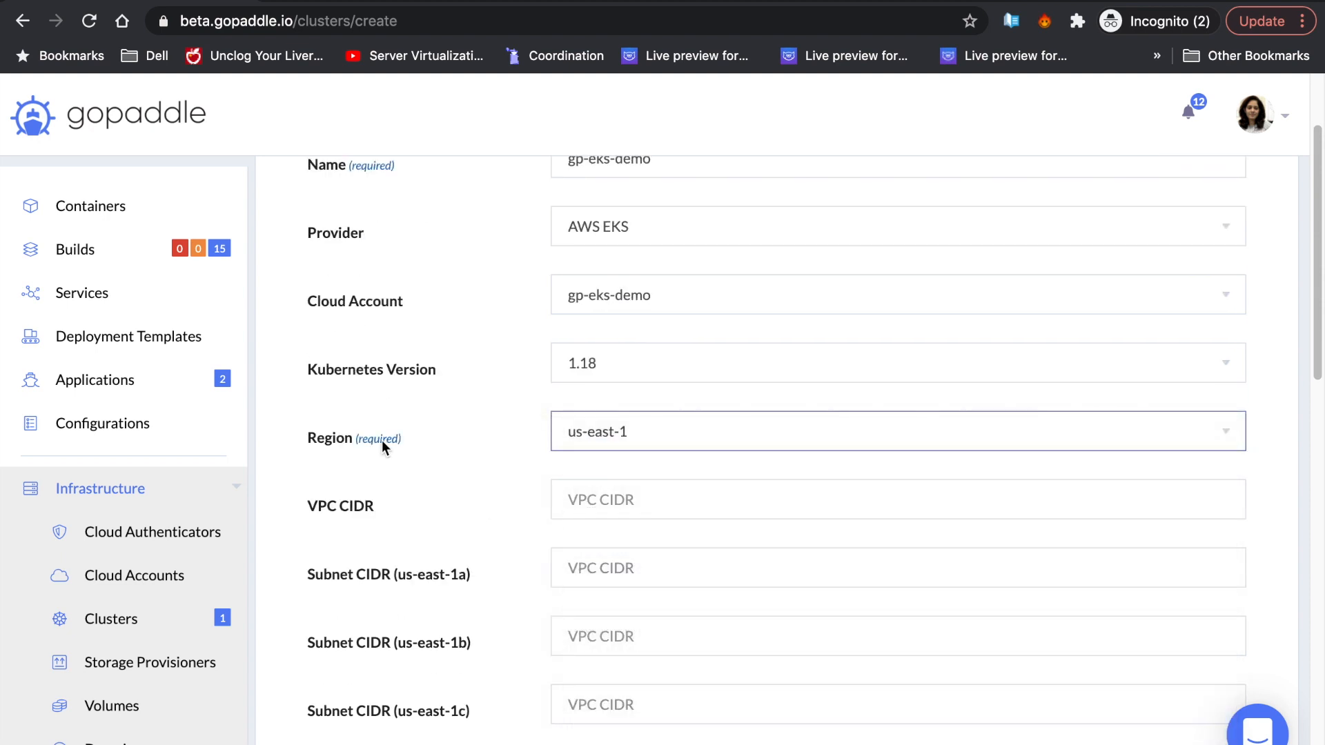
- Enter subnet CIDRs 192.168.64.0/18, 192.168.128.0/18 and 192.168.192.0/18, then launch the Master Role stack
text(192.168.64.0/18)
key(Tab)
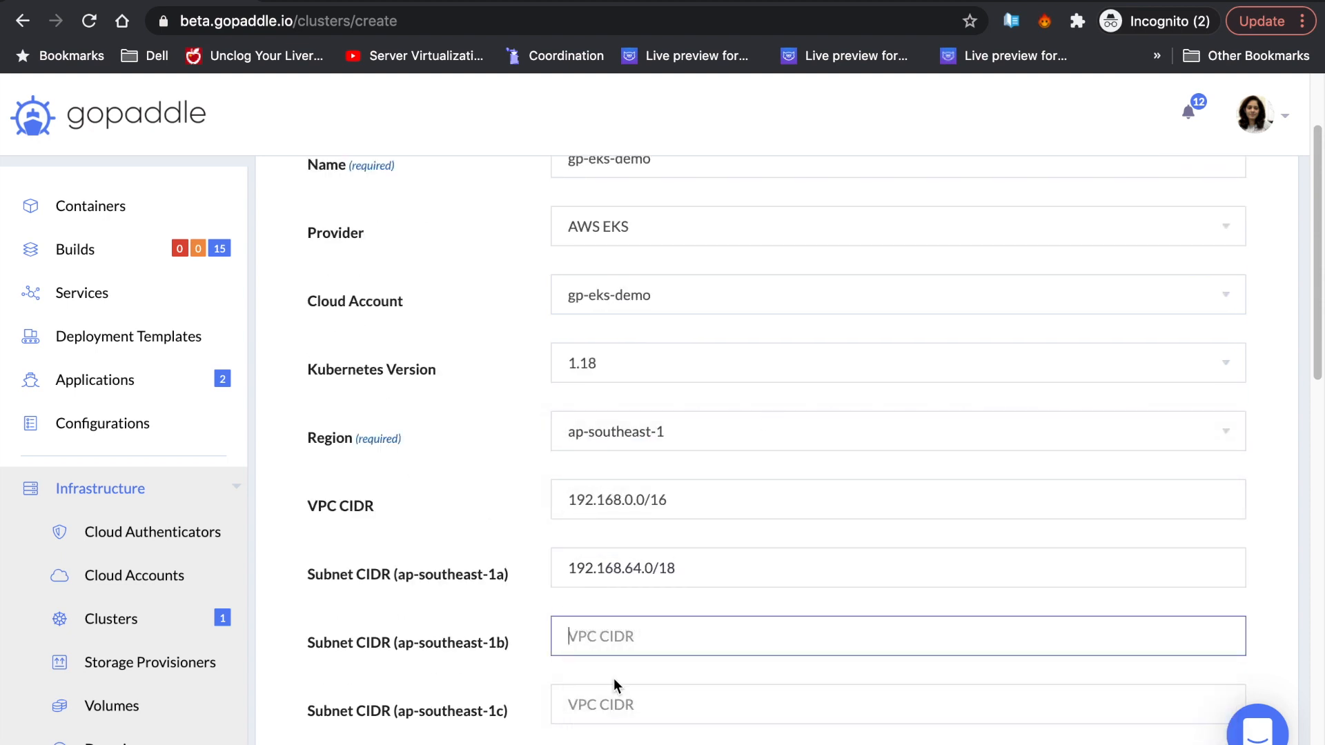
text(192.168.128.0/18)
key(Tab)
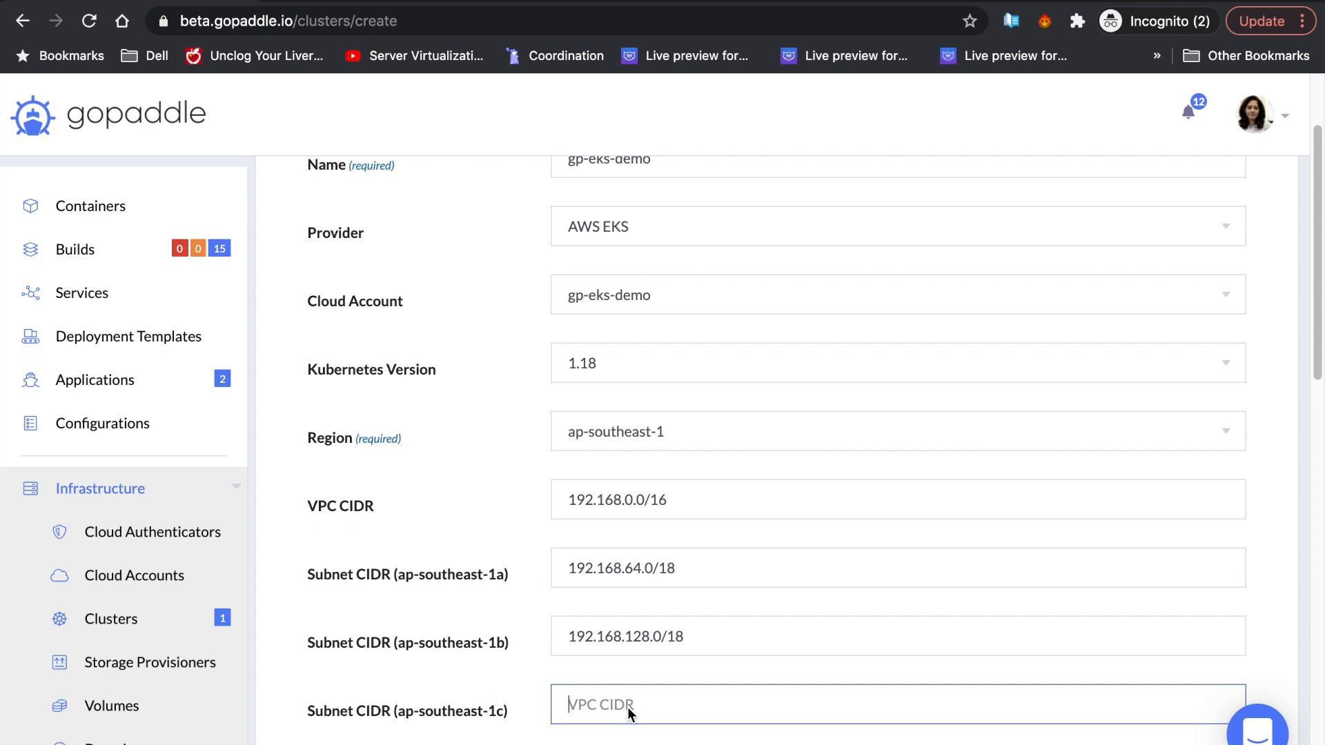
text(192.168.192.0/18)
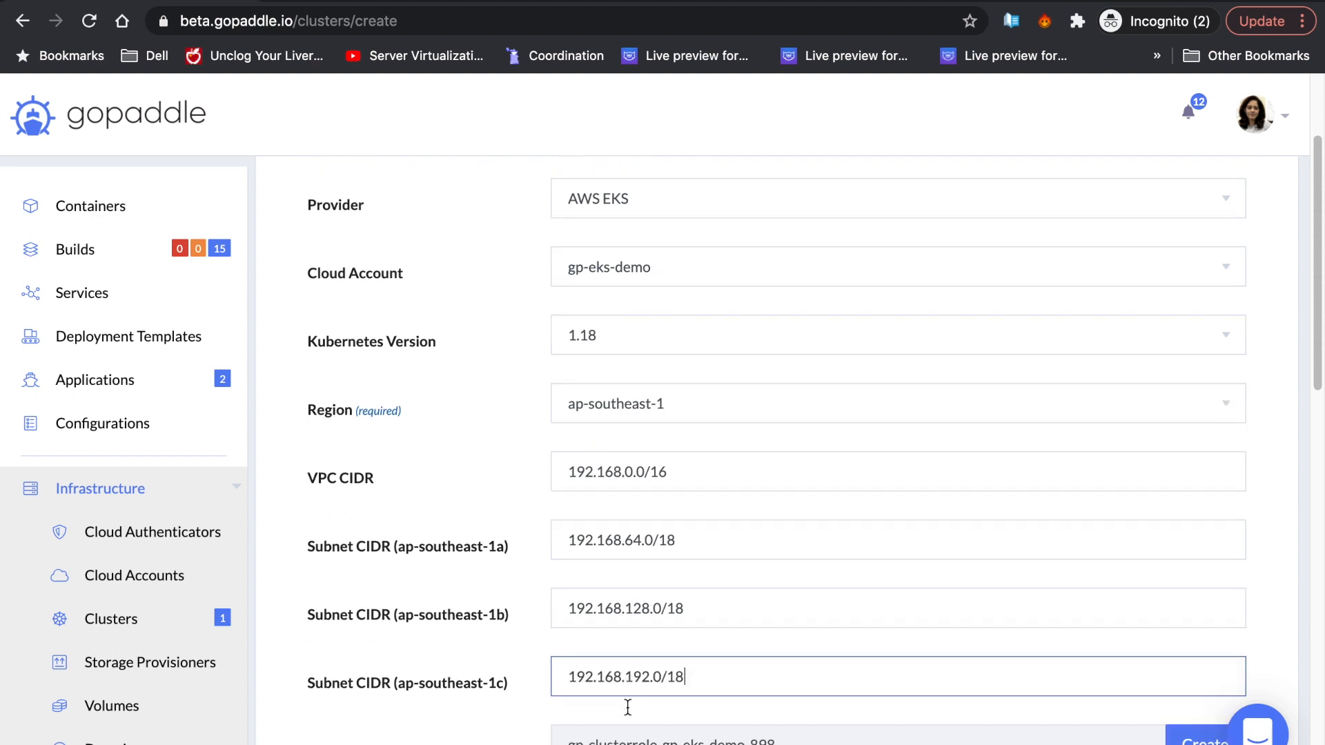
scroll(755, 645, down, 4)
click(1212, 510)
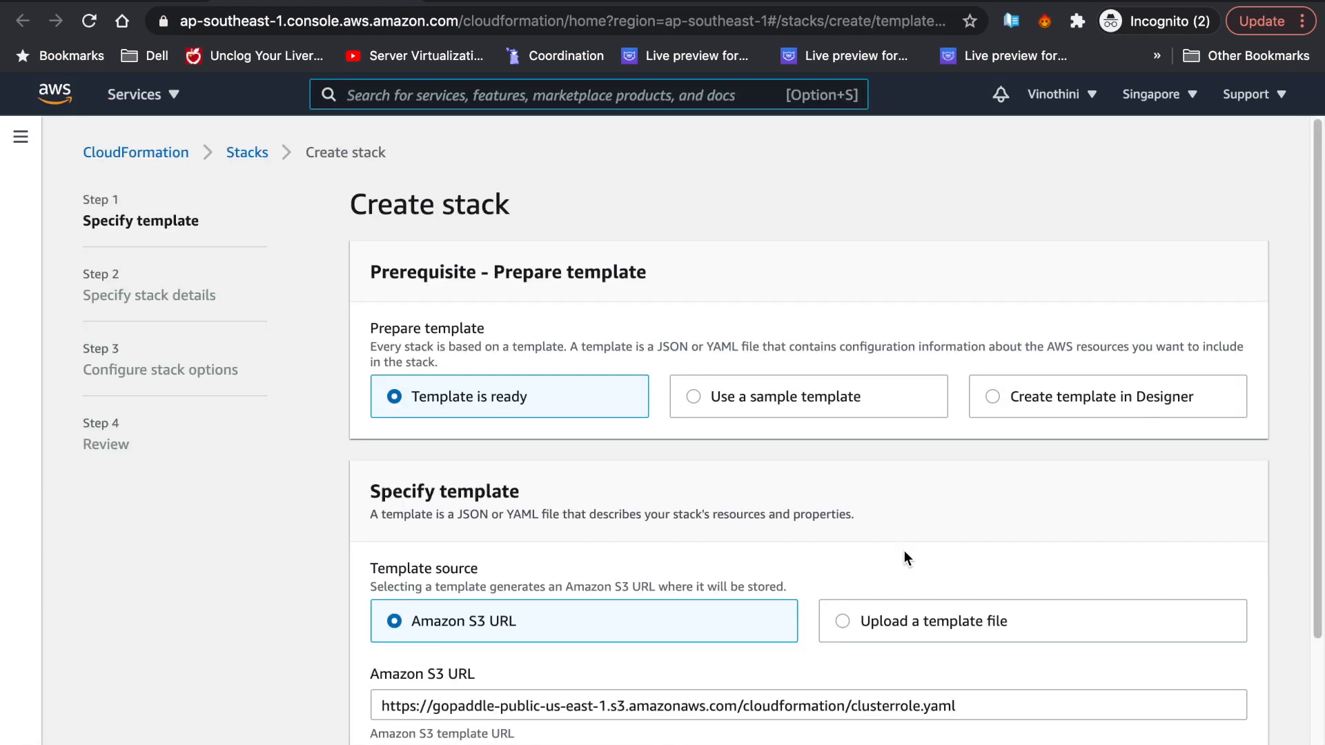
- Create the clusterrole.yaml stack through the wizard, acknowledging IAM resource creation
scroll(904, 551, down, 2)
double_click(975, 579)
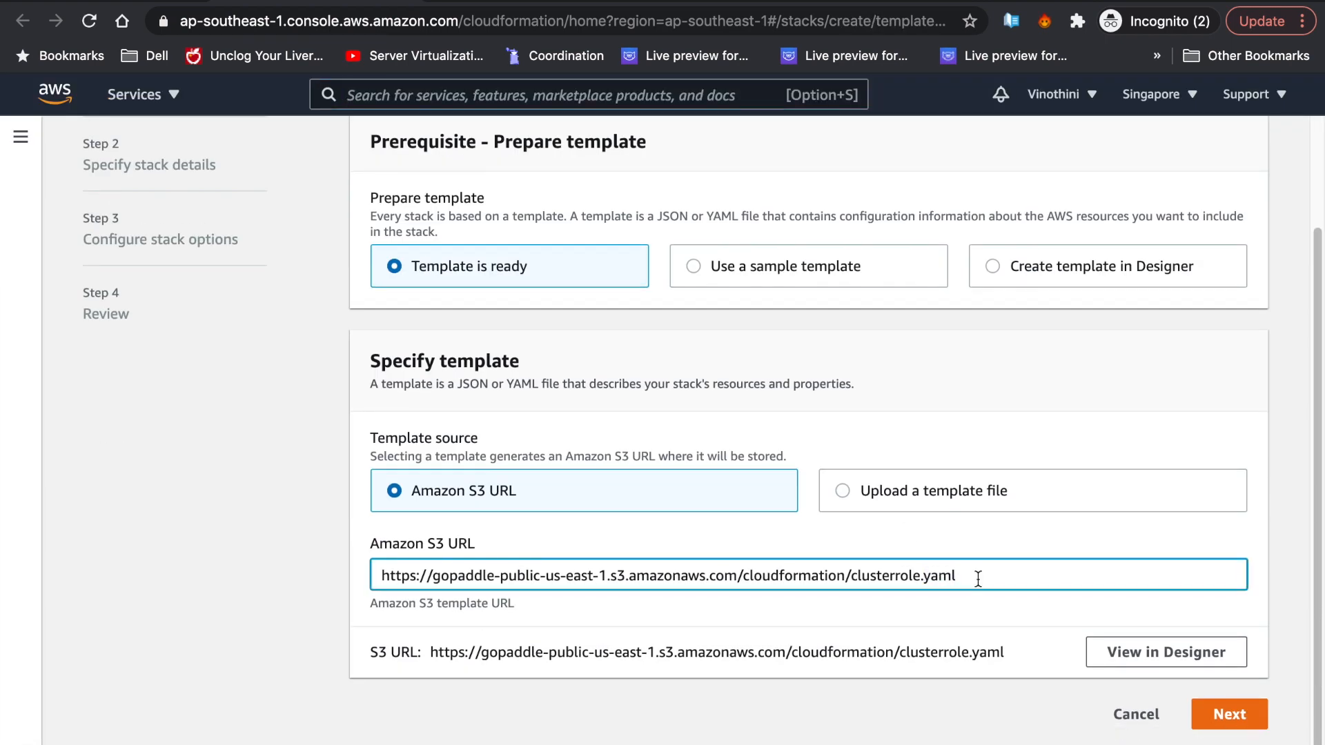
triple_click(978, 578)
click(931, 689)
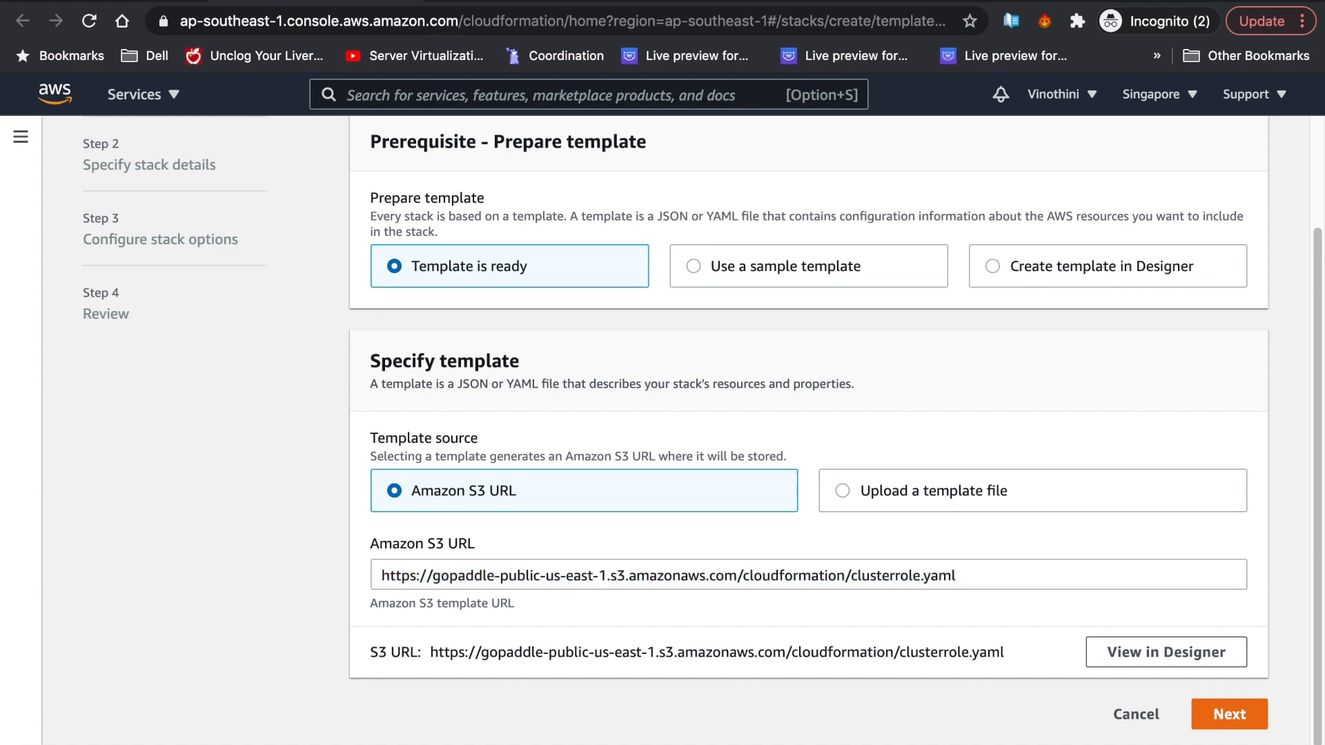
click(1229, 715)
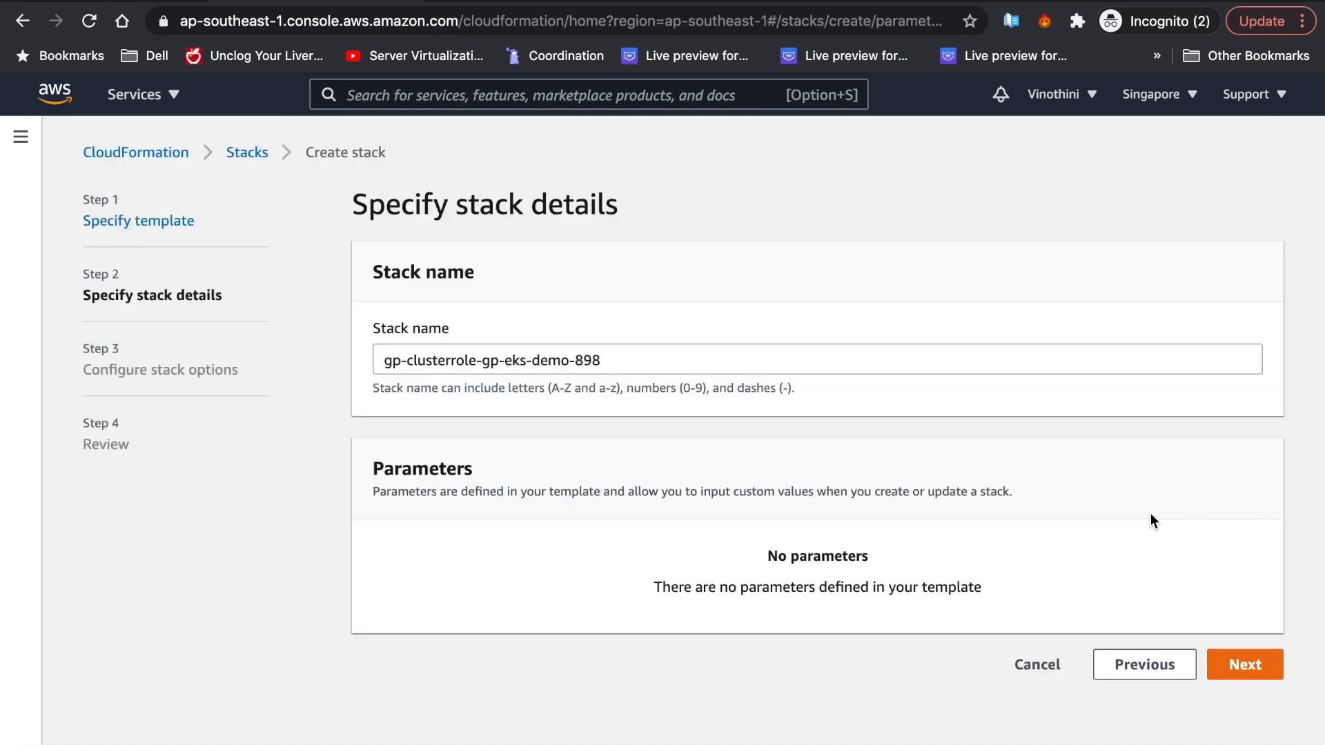
click(1245, 650)
scroll(1167, 456, down, 4)
scroll(1169, 471, down, 3)
click(1229, 719)
scroll(1145, 562, down, 15)
click(765, 652)
click(1232, 723)
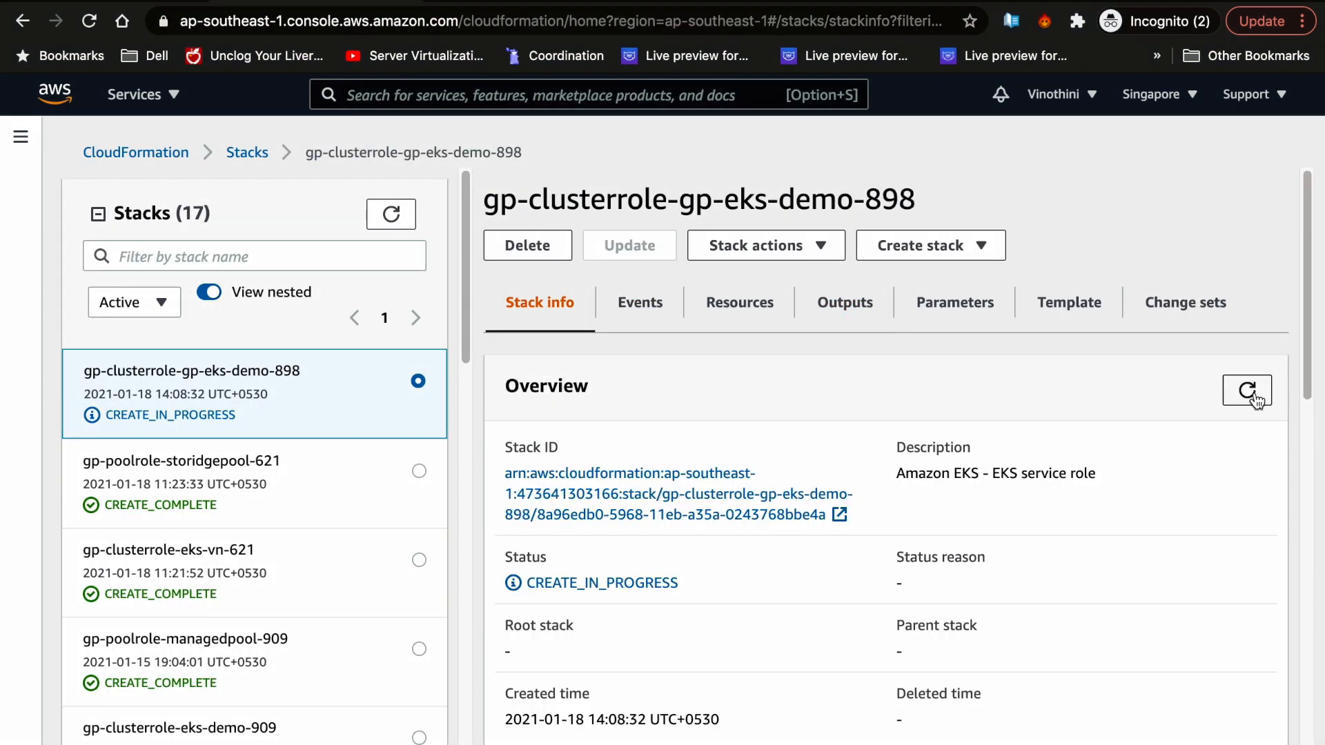
- Copy the EksServiceRole ARN from the stack outputs into gopaddle's Master Role ARN field
click(1248, 391)
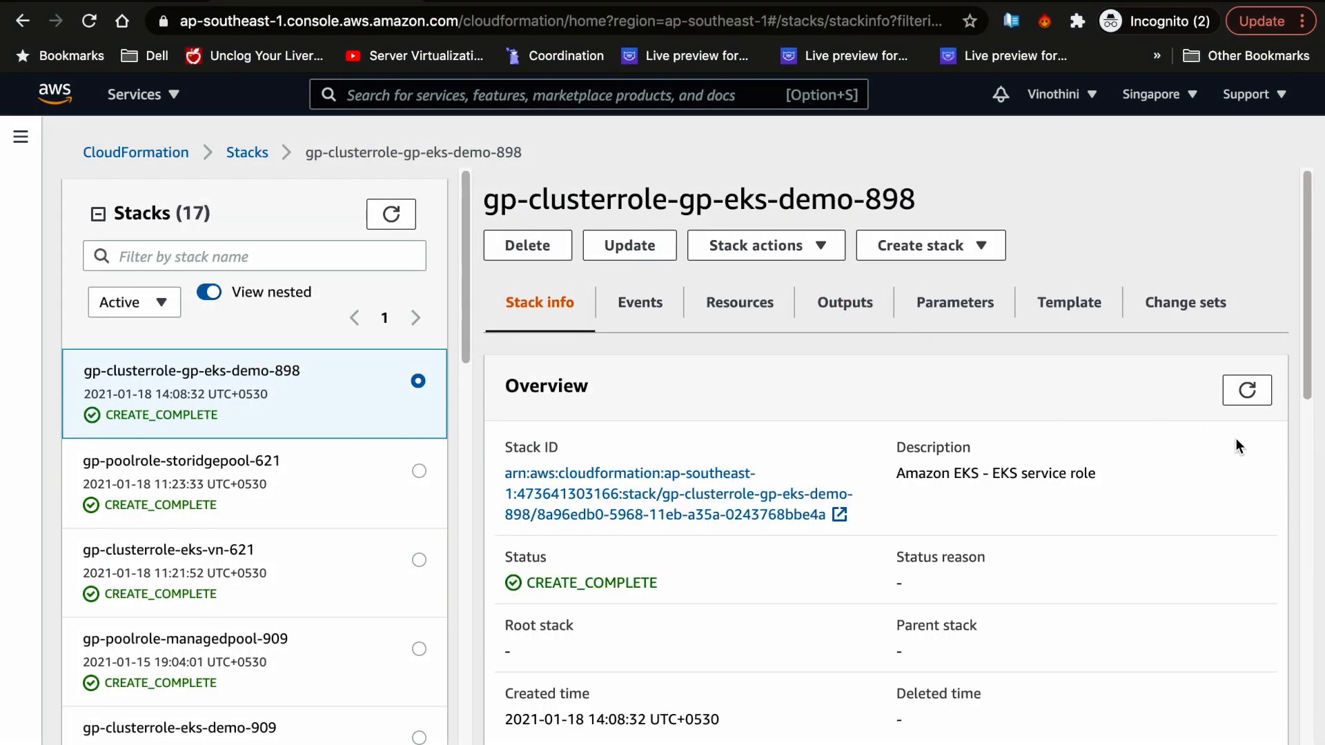
click(845, 304)
triple_click(811, 566)
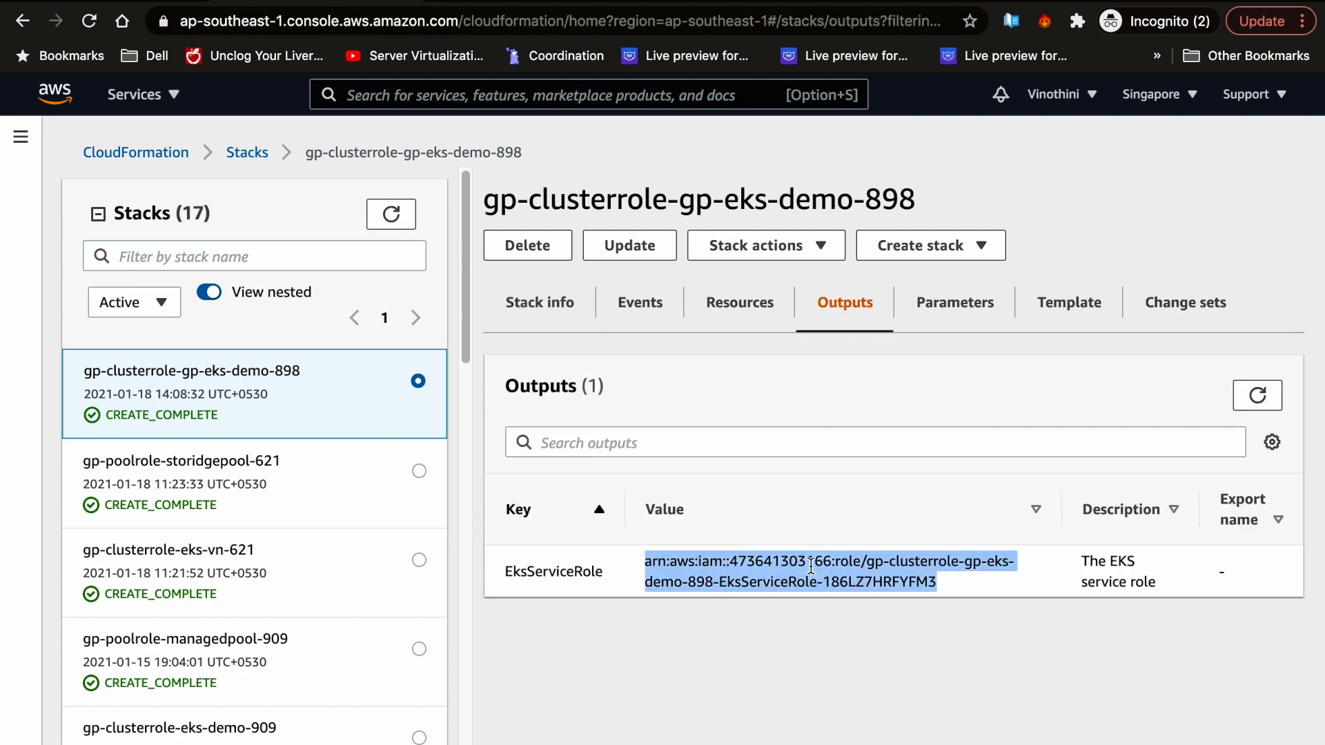
click(89, 2)
click(684, 555)
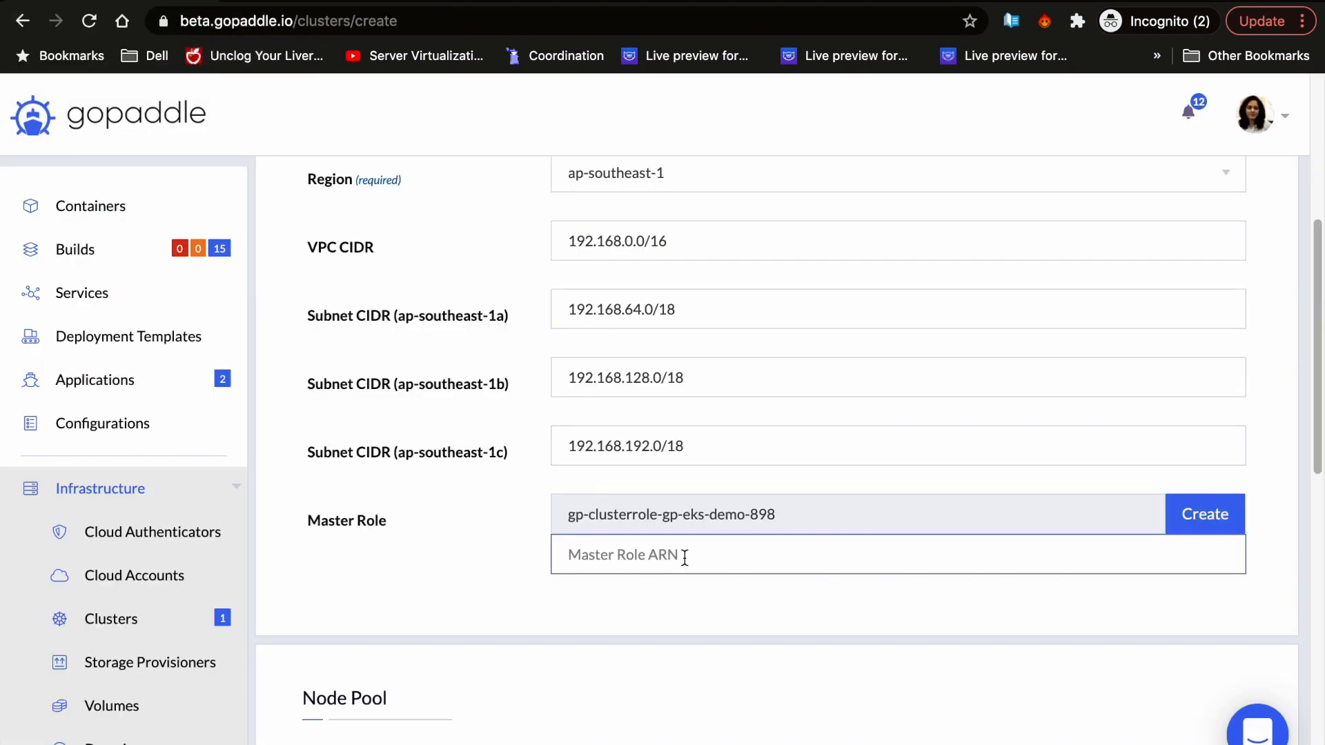
key(super+v)
scroll(571, 543, down, 3)
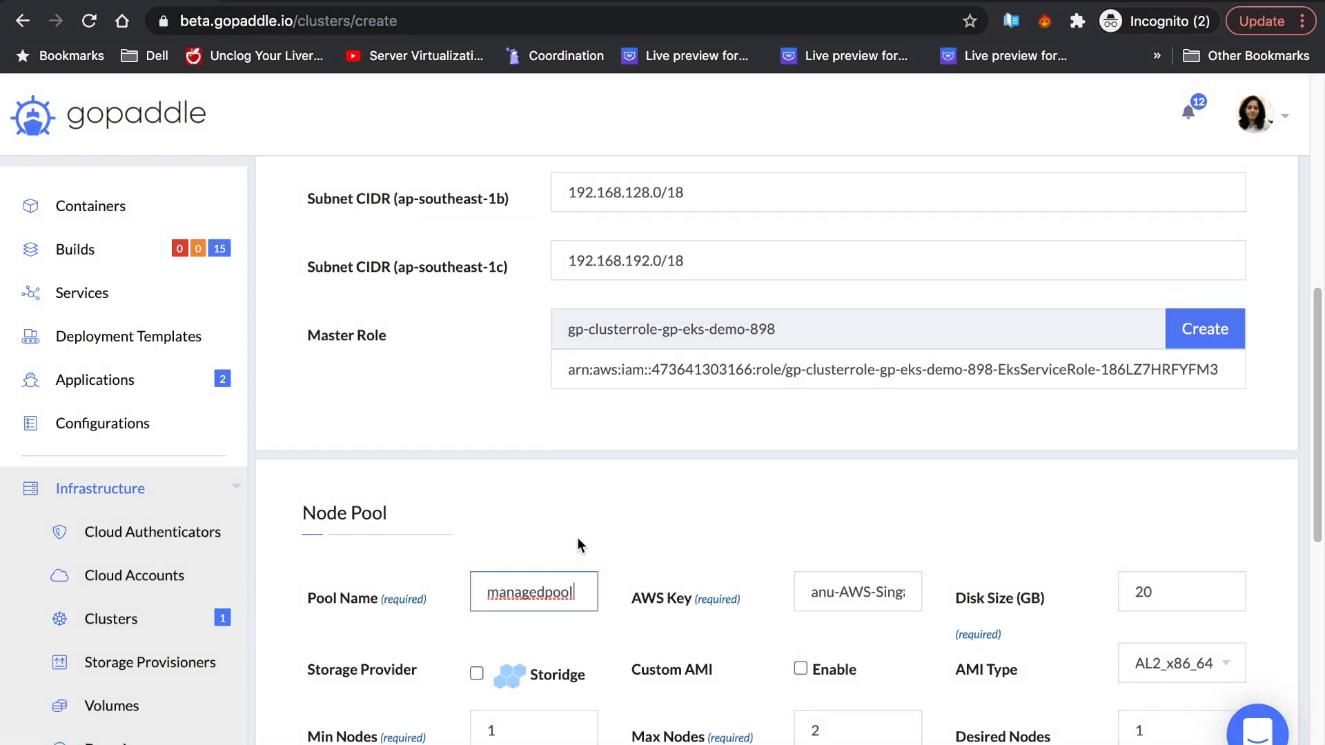
scroll(578, 537, down, 5)
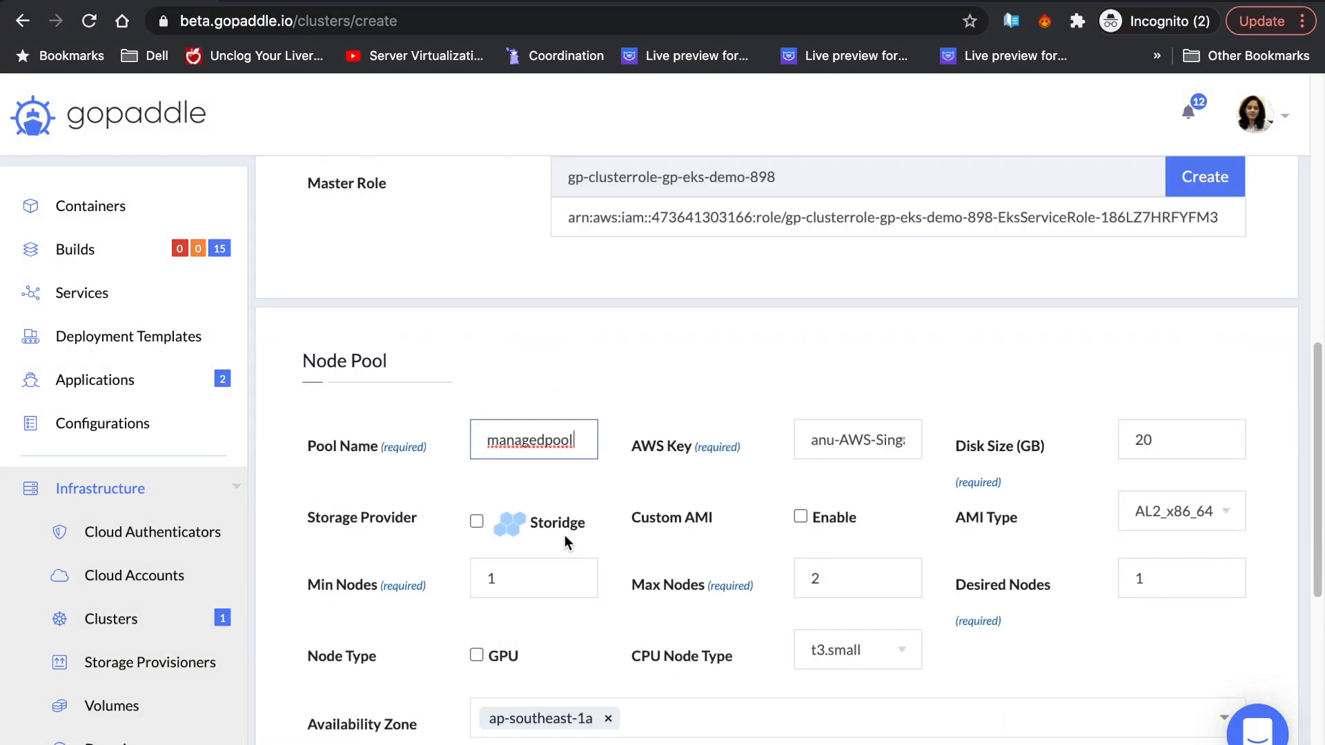
scroll(498, 555, down, 2)
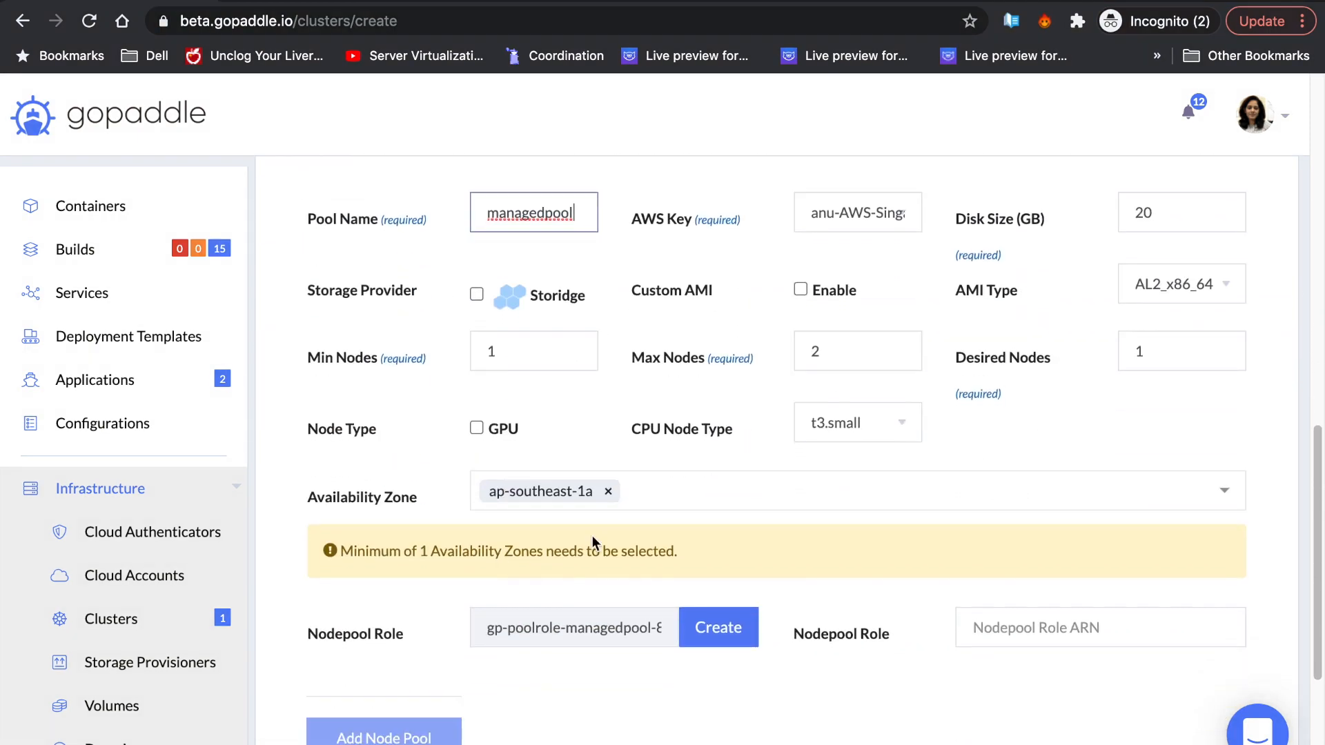
- Create the node pool role stack gp-poolrole-managedpool-898, acknowledging IAM resource creation
click(716, 627)
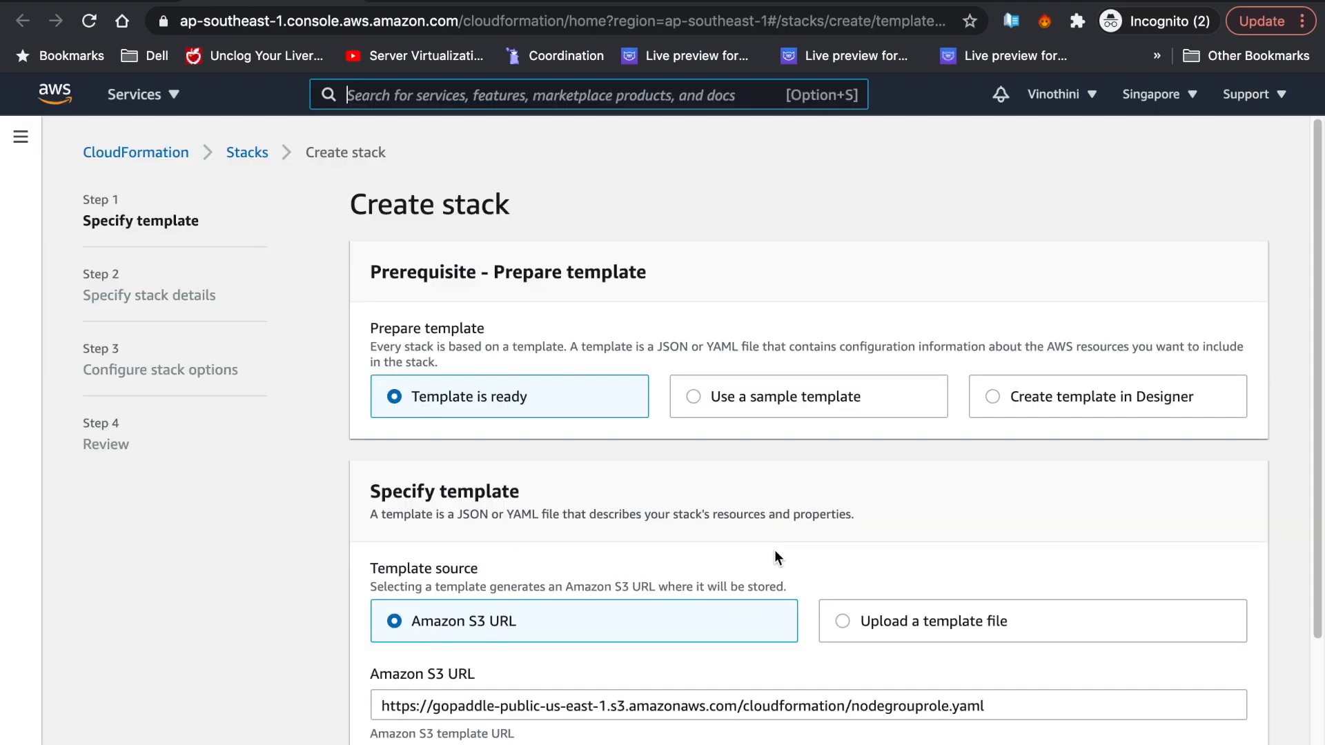
scroll(775, 551, down, 2)
triple_click(888, 576)
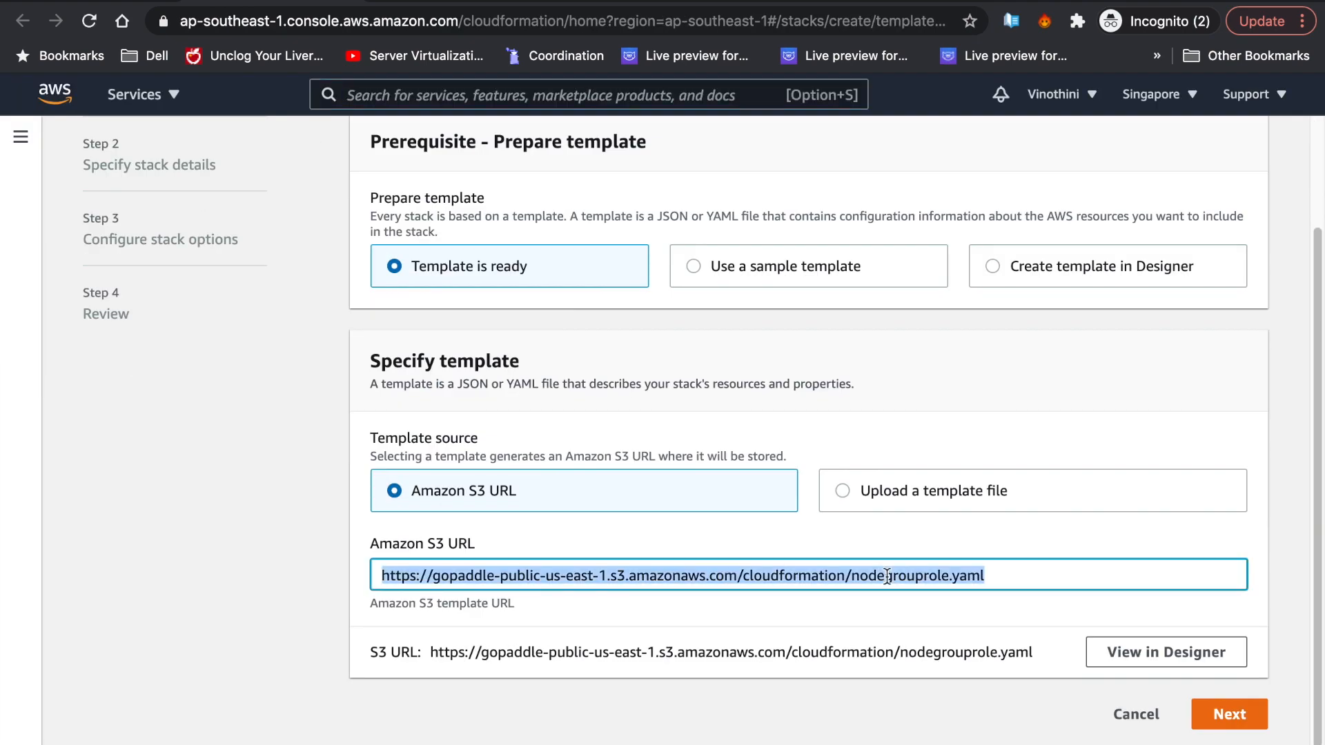
click(1229, 714)
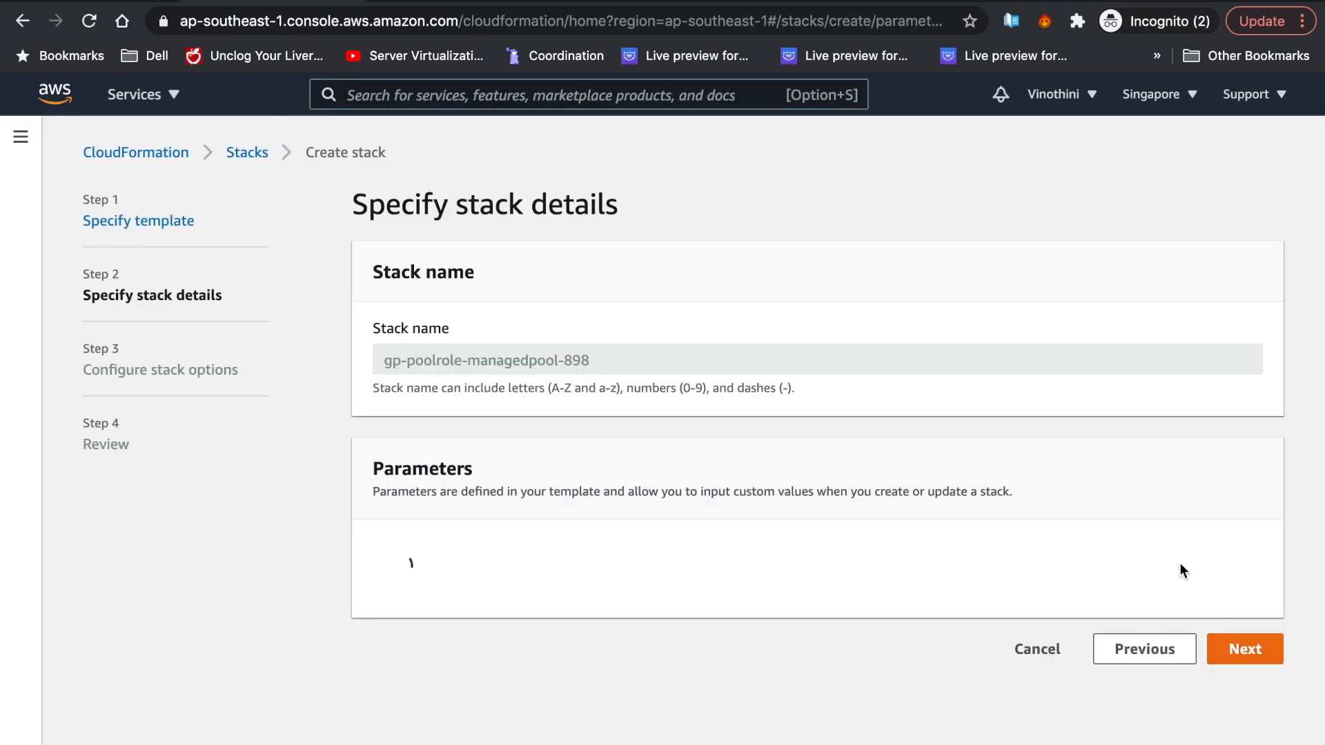
click(1254, 659)
scroll(1111, 532, down, 8)
click(1219, 718)
scroll(851, 549, down, 10)
click(564, 654)
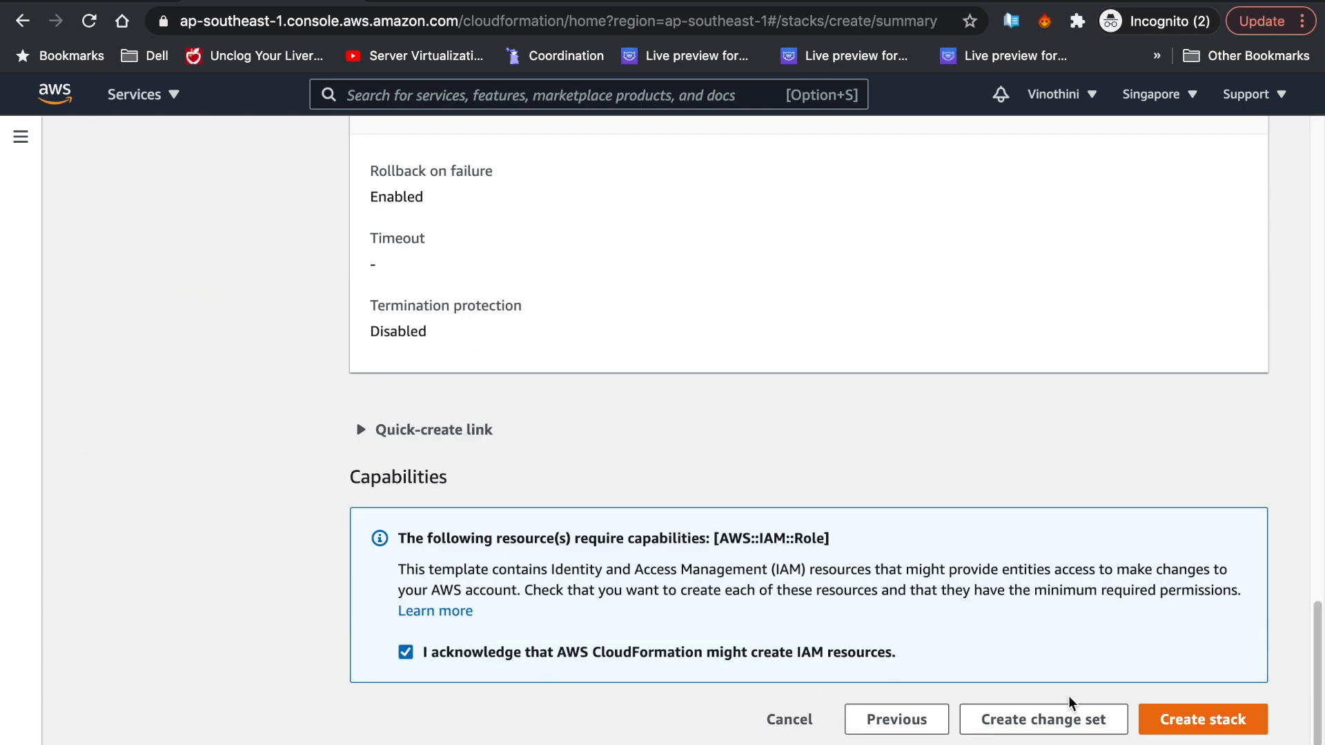
click(1194, 719)
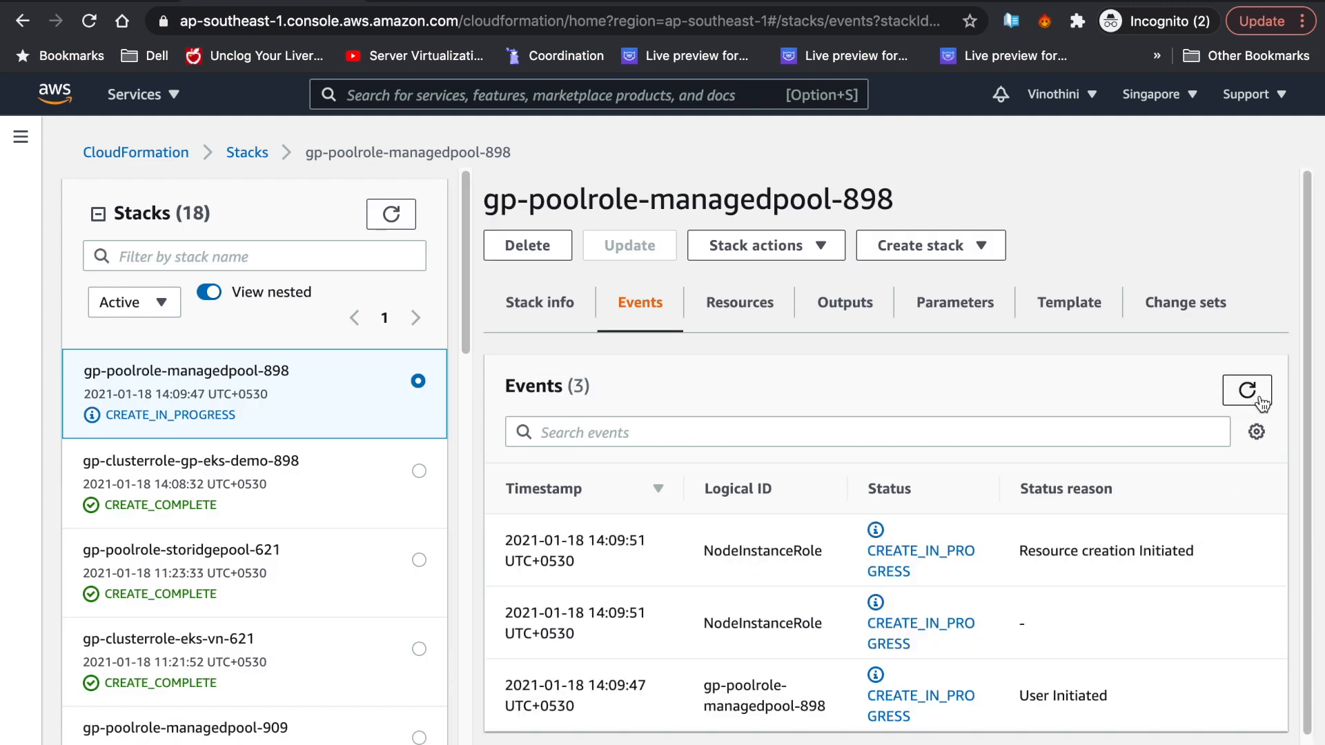
- Refresh the stack events and copy the NodeInstanceRole ARN from Outputs
click(1258, 401)
click(844, 303)
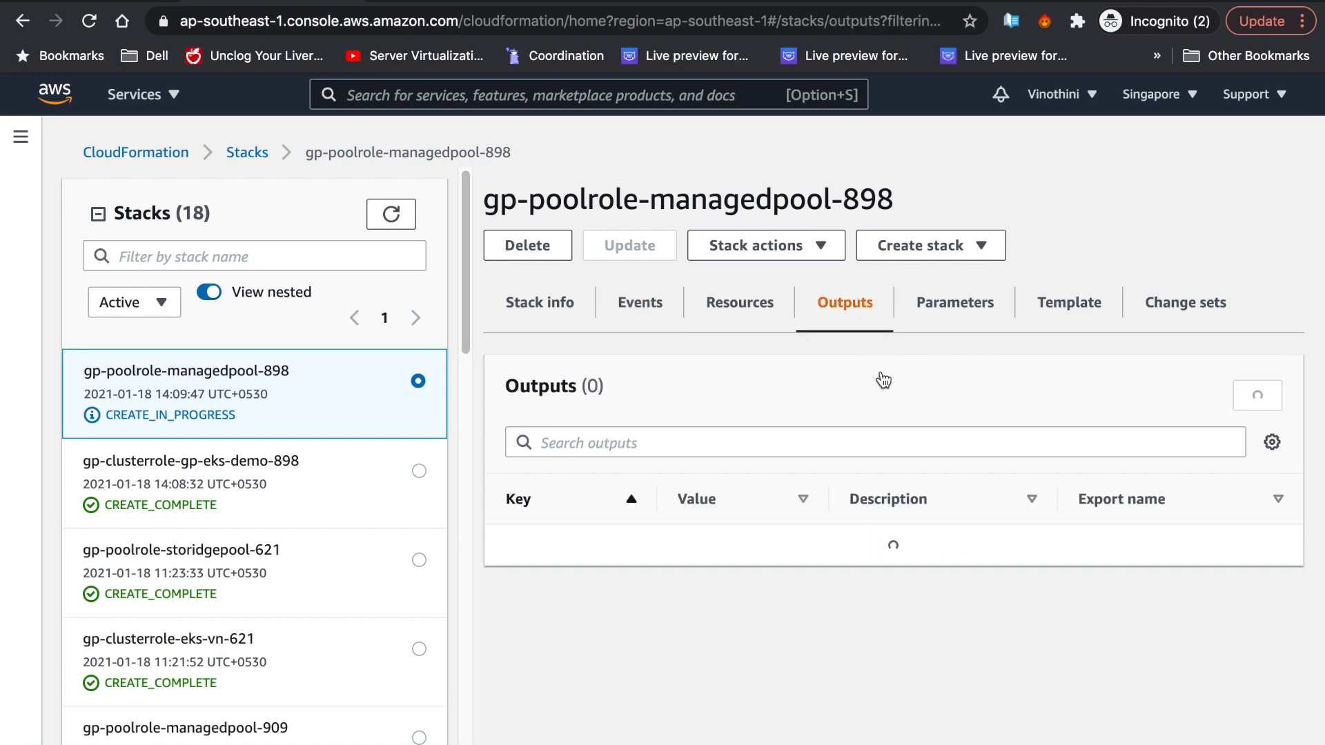
triple_click(729, 593)
- Paste the NodeInstanceRole ARN, add node pool managedpool, create gp-eks-demo, and refresh the Clusters list
click(75, 2)
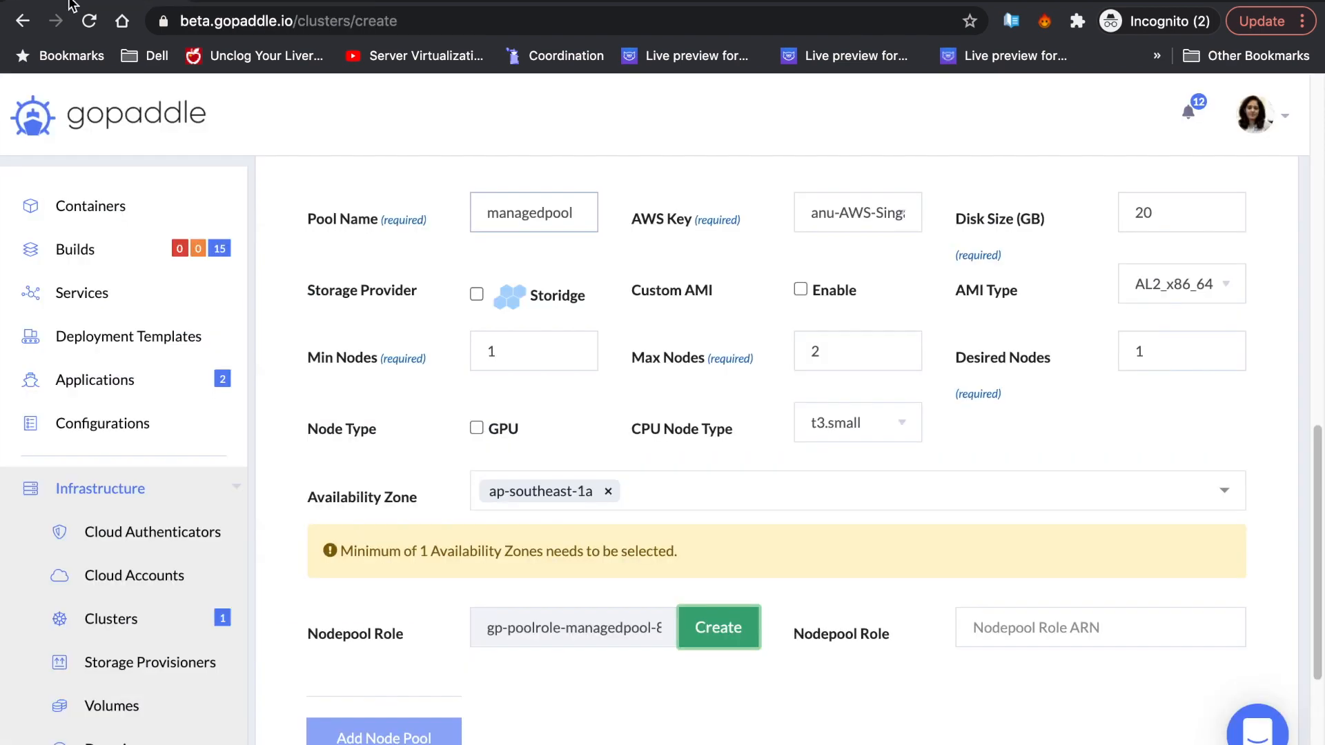
click(999, 641)
key(ctrl+v)
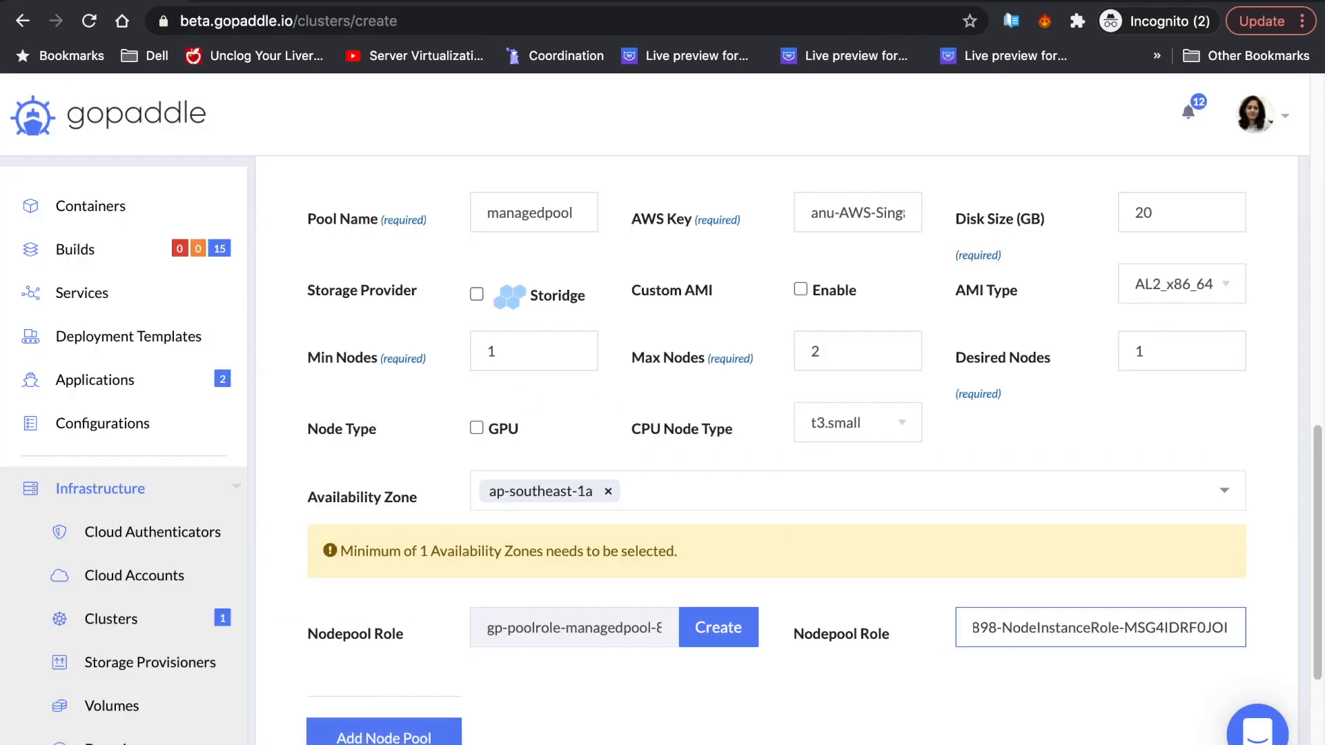
drag(987, 621, 960, 646)
click(961, 724)
scroll(936, 722, down, 1)
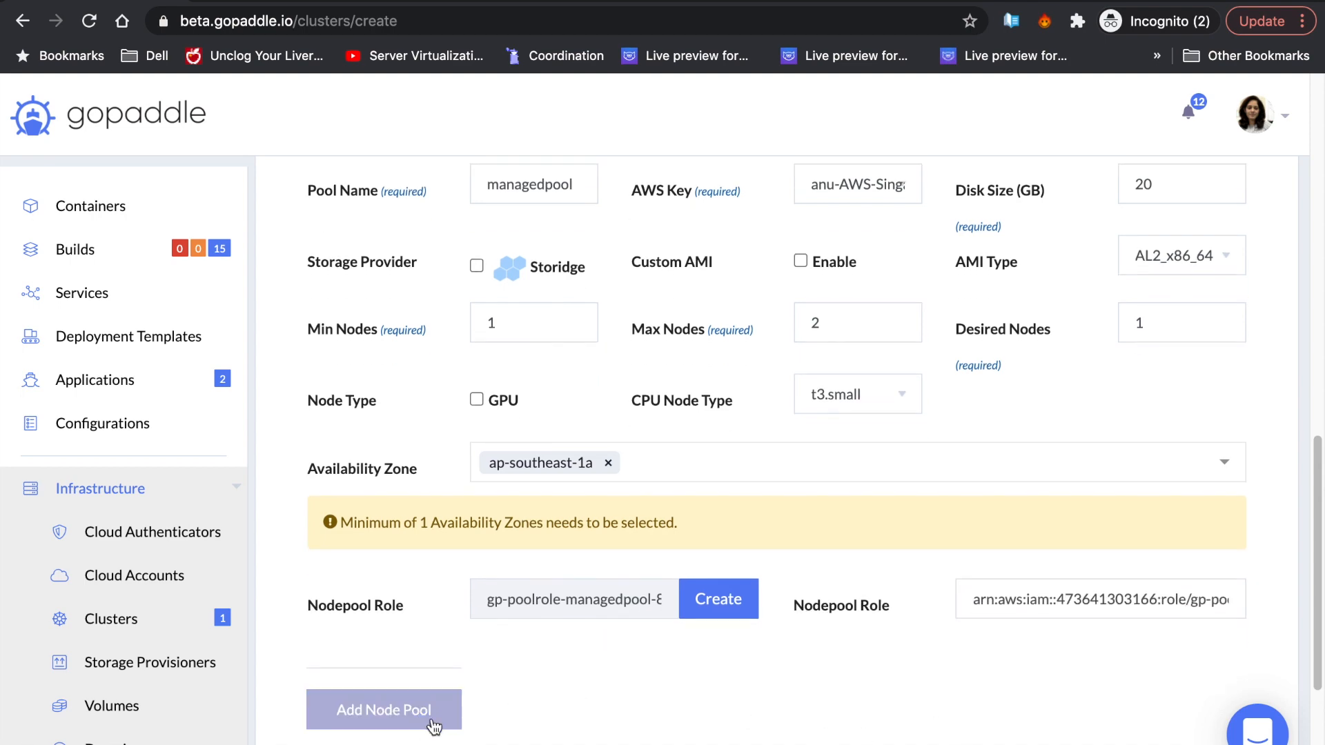
click(438, 720)
scroll(582, 689, down, 5)
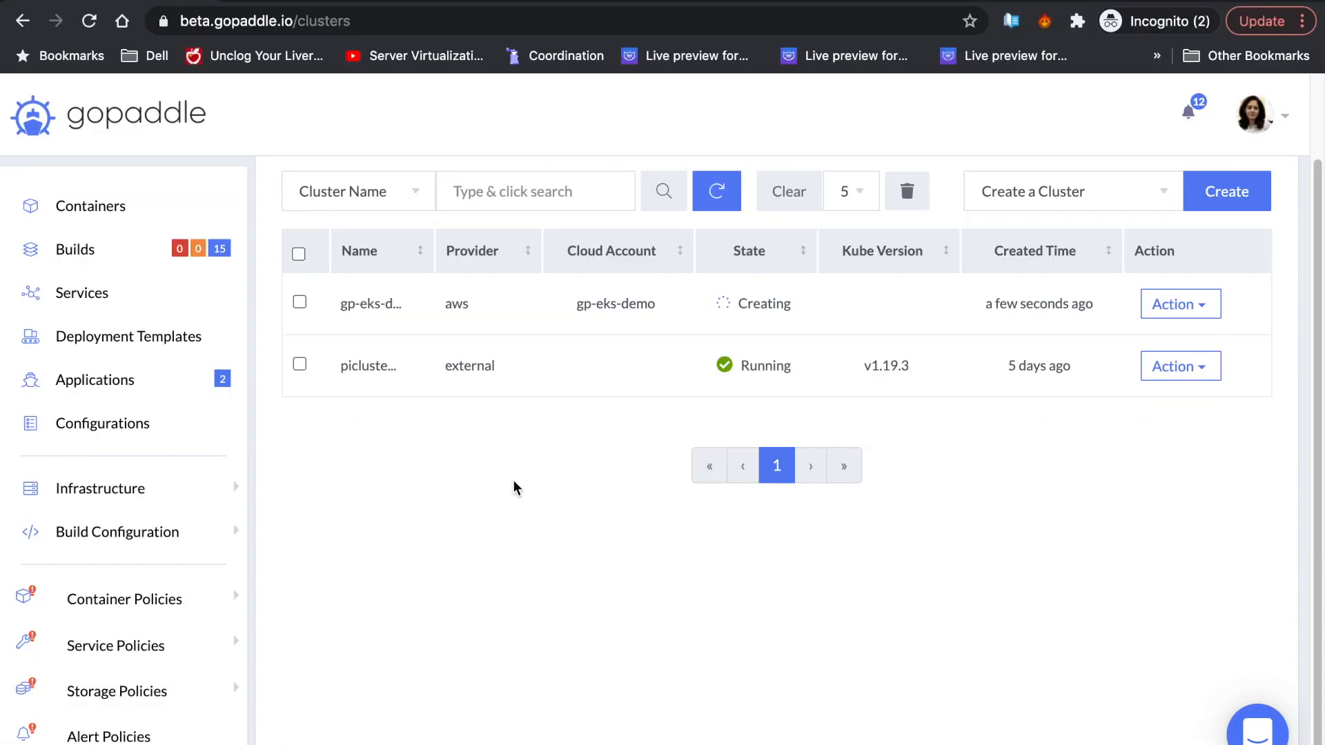
click(715, 207)
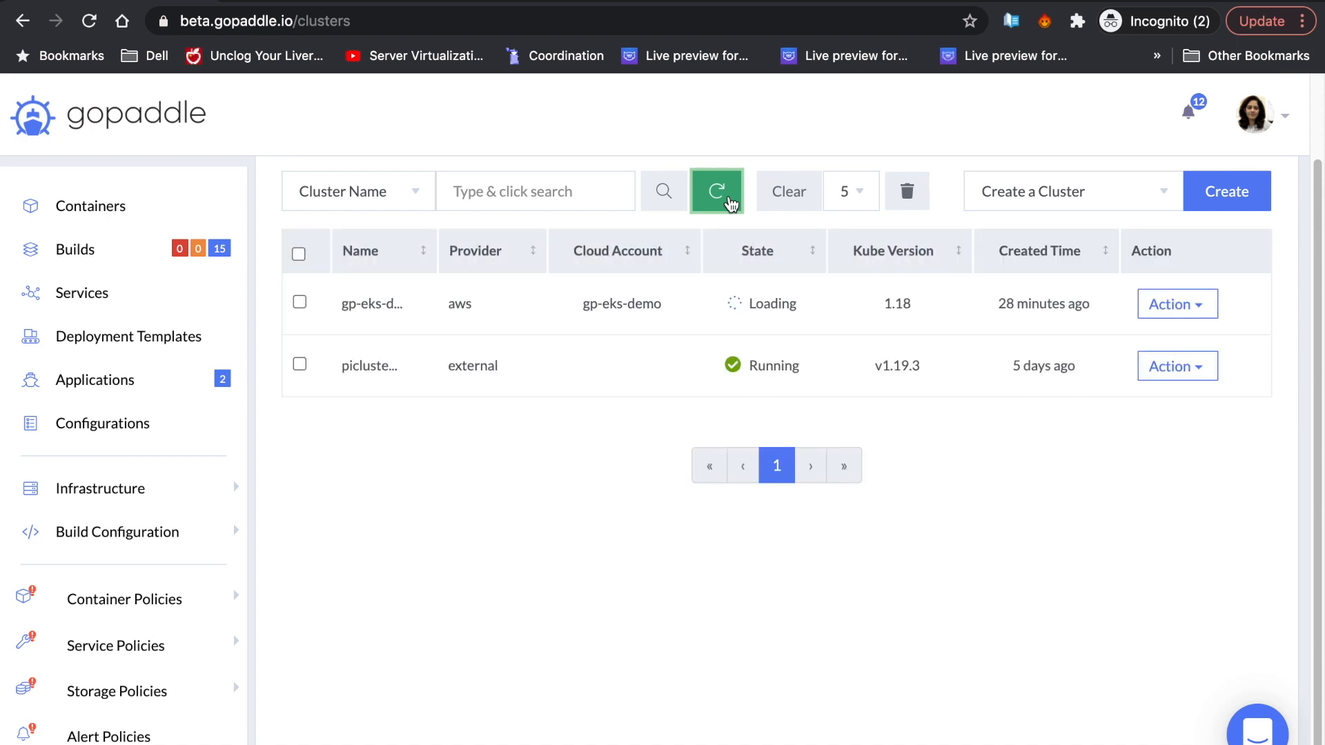
click(366, 306)
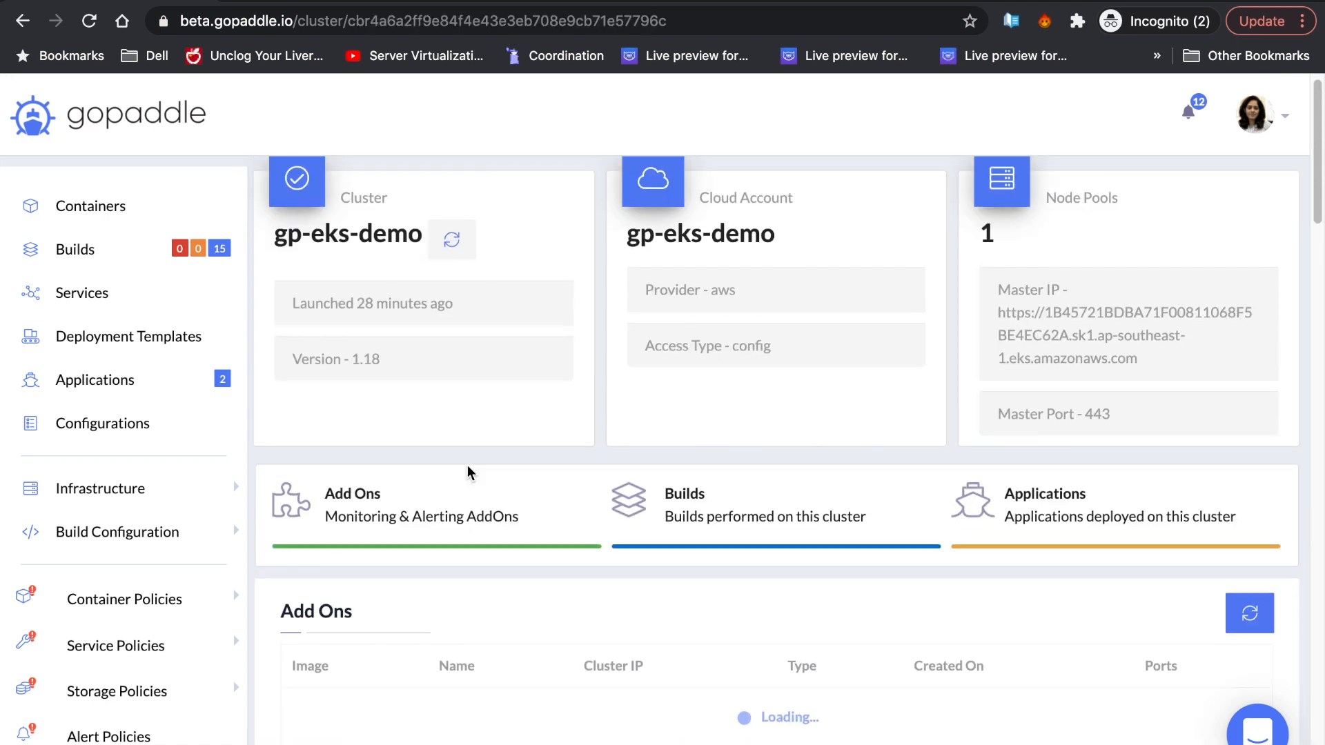
scroll(468, 473, down, 10)
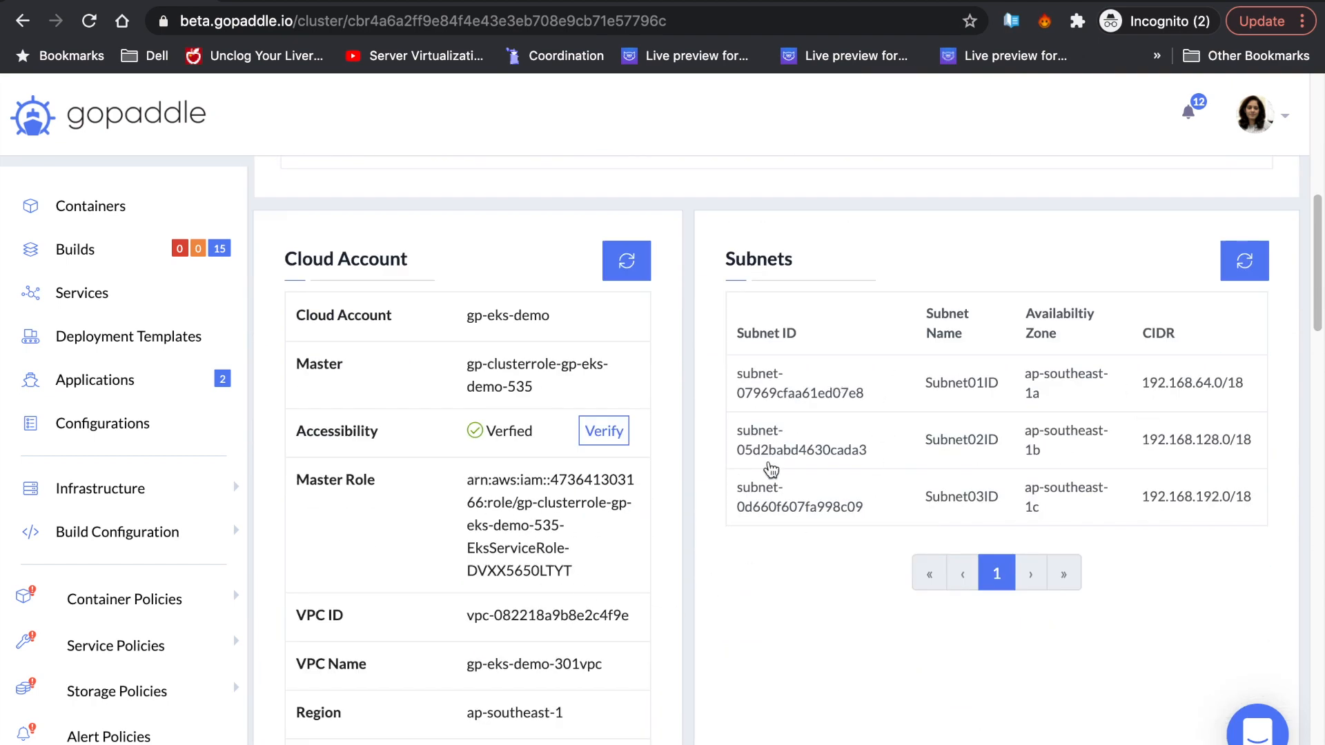
scroll(592, 570, down, 2)
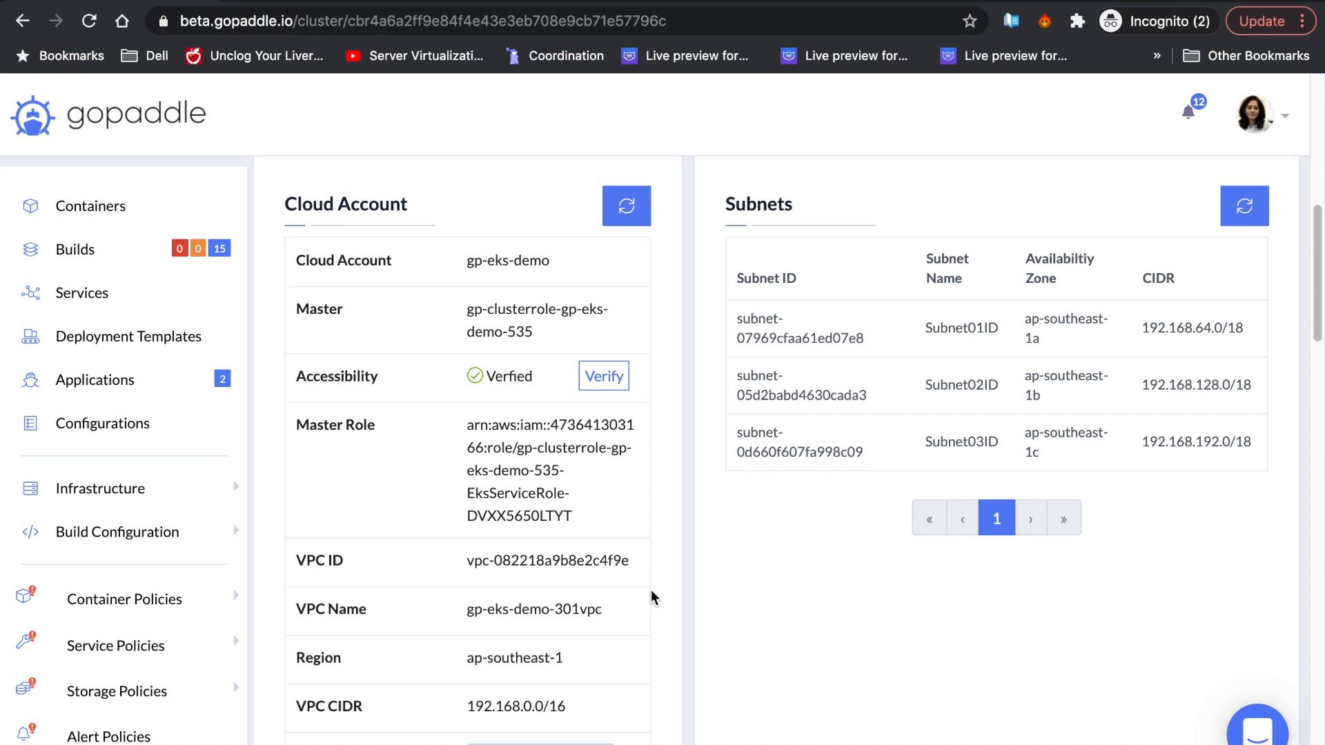
scroll(651, 595, down, 1)
scroll(653, 597, down, 8)
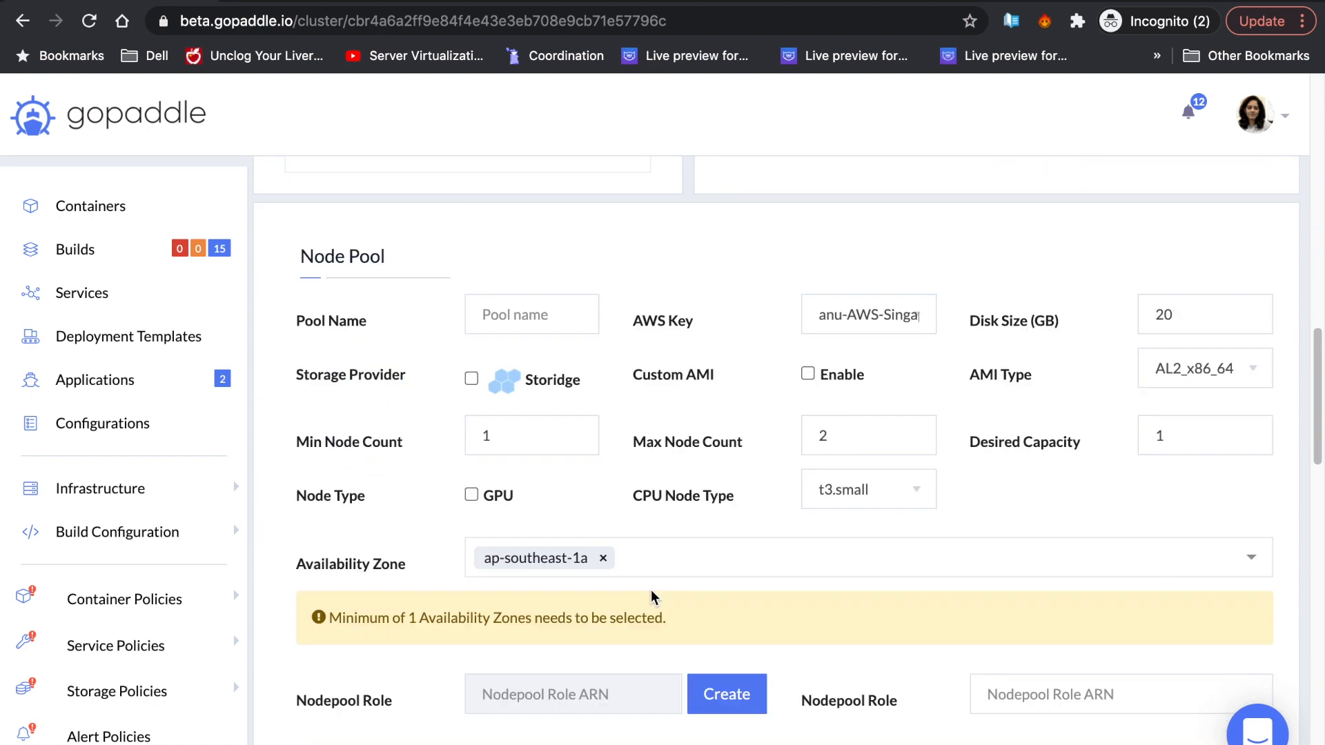
scroll(654, 596, down, 9)
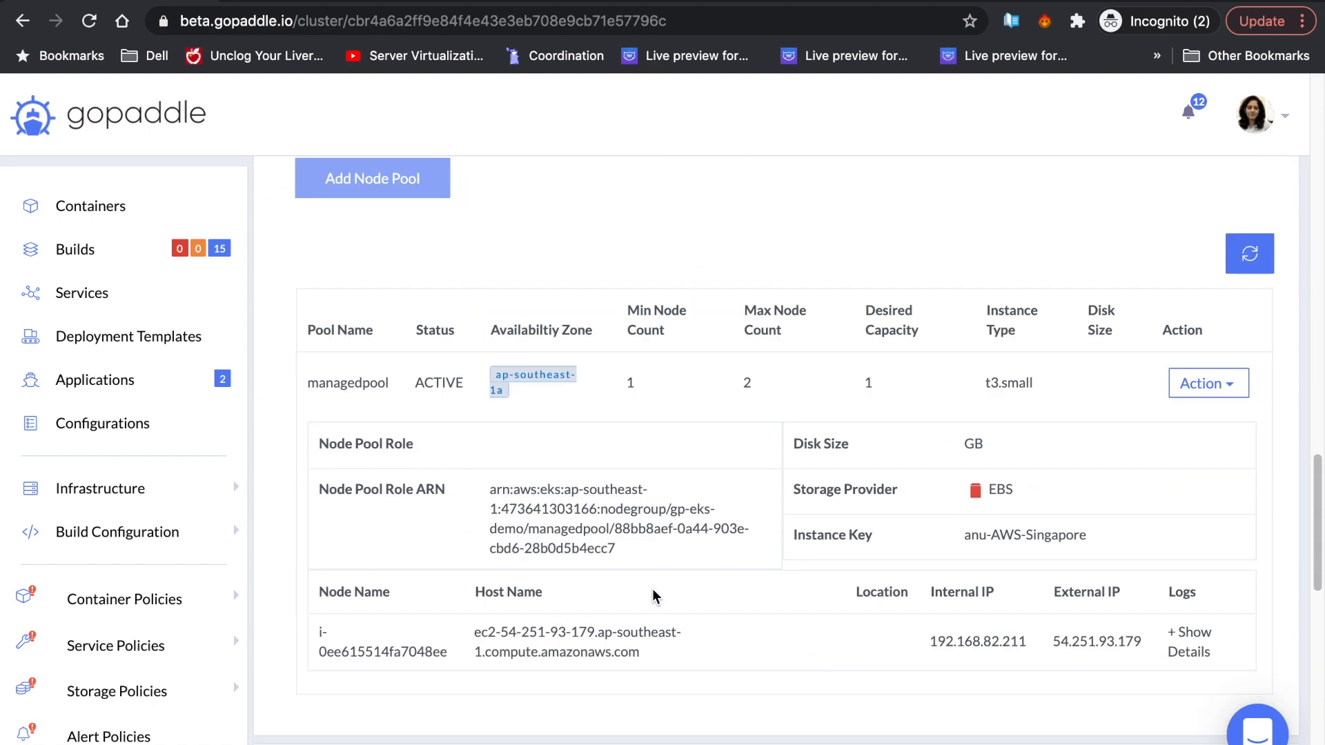
double_click(1004, 496)
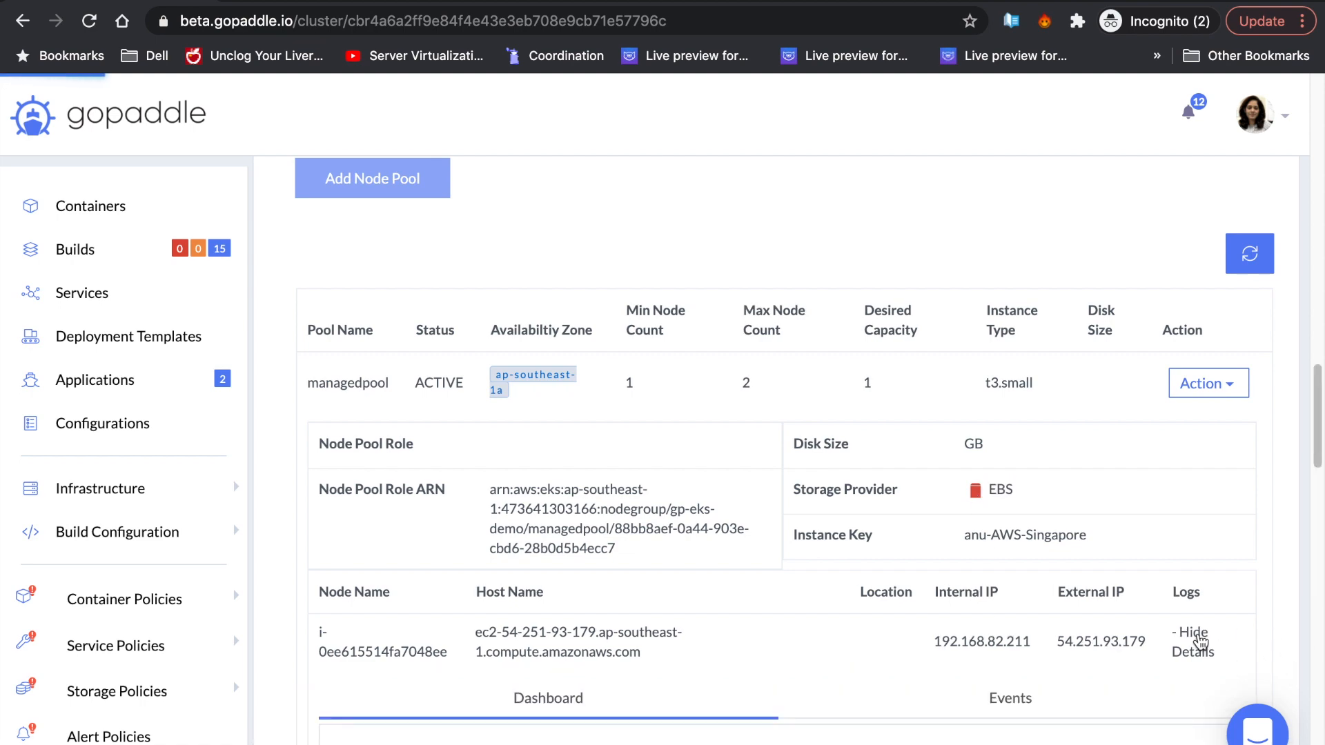
scroll(888, 726, down, 8)
scroll(888, 730, down, 4)
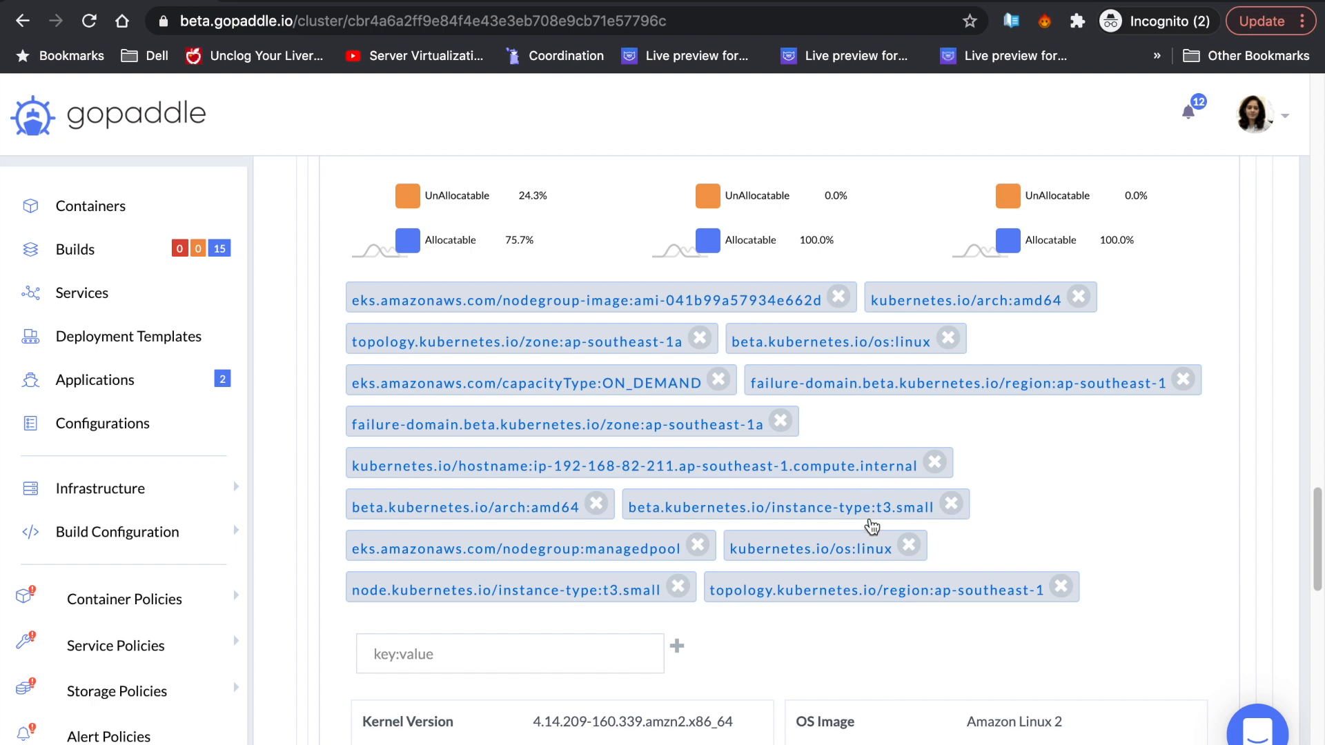
drag(682, 552, 508, 552)
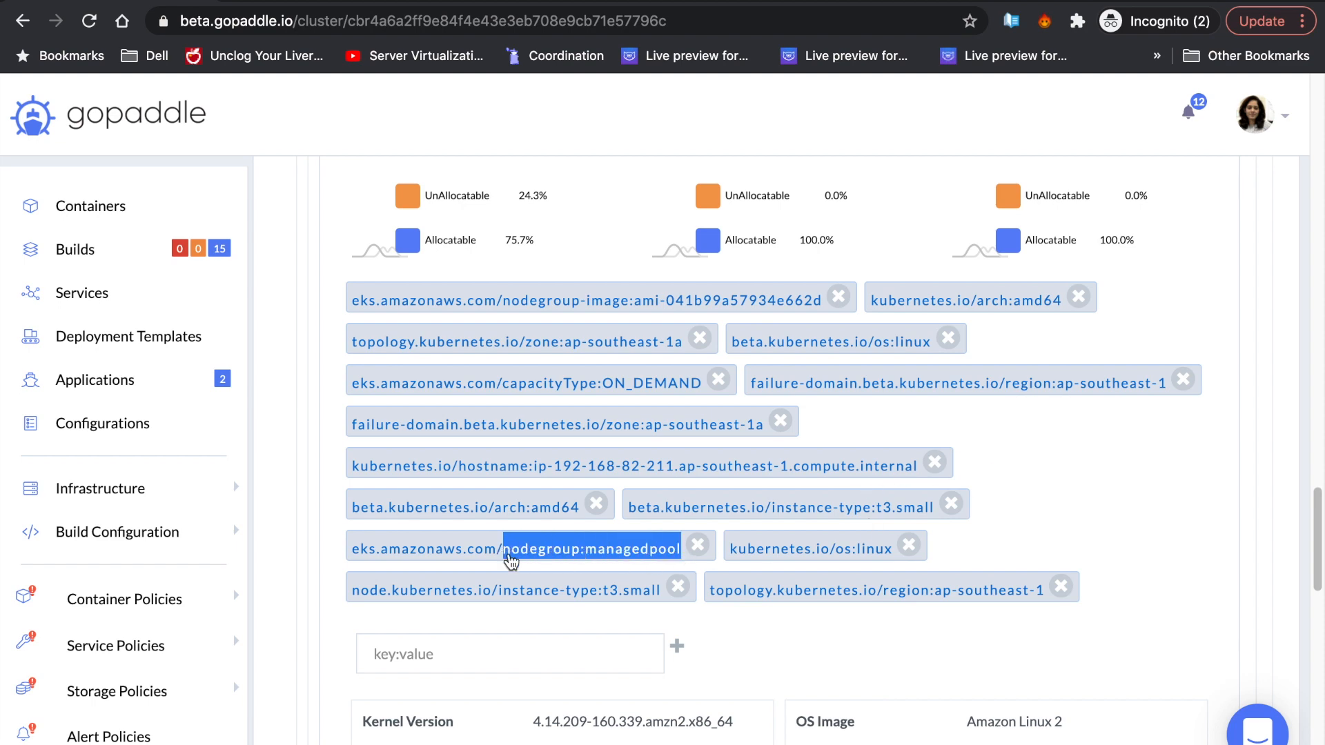
click(1068, 492)
scroll(1067, 490, down, 15)
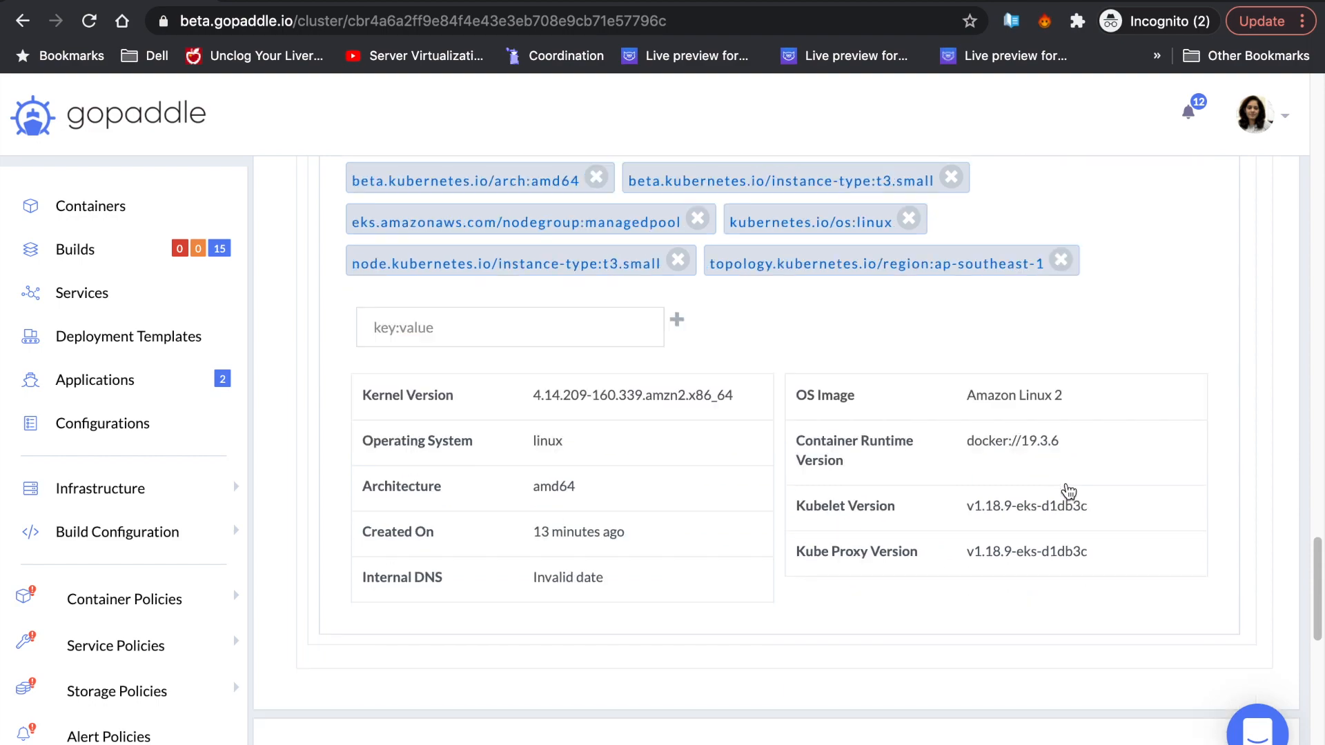
scroll(1068, 486, down, 2)
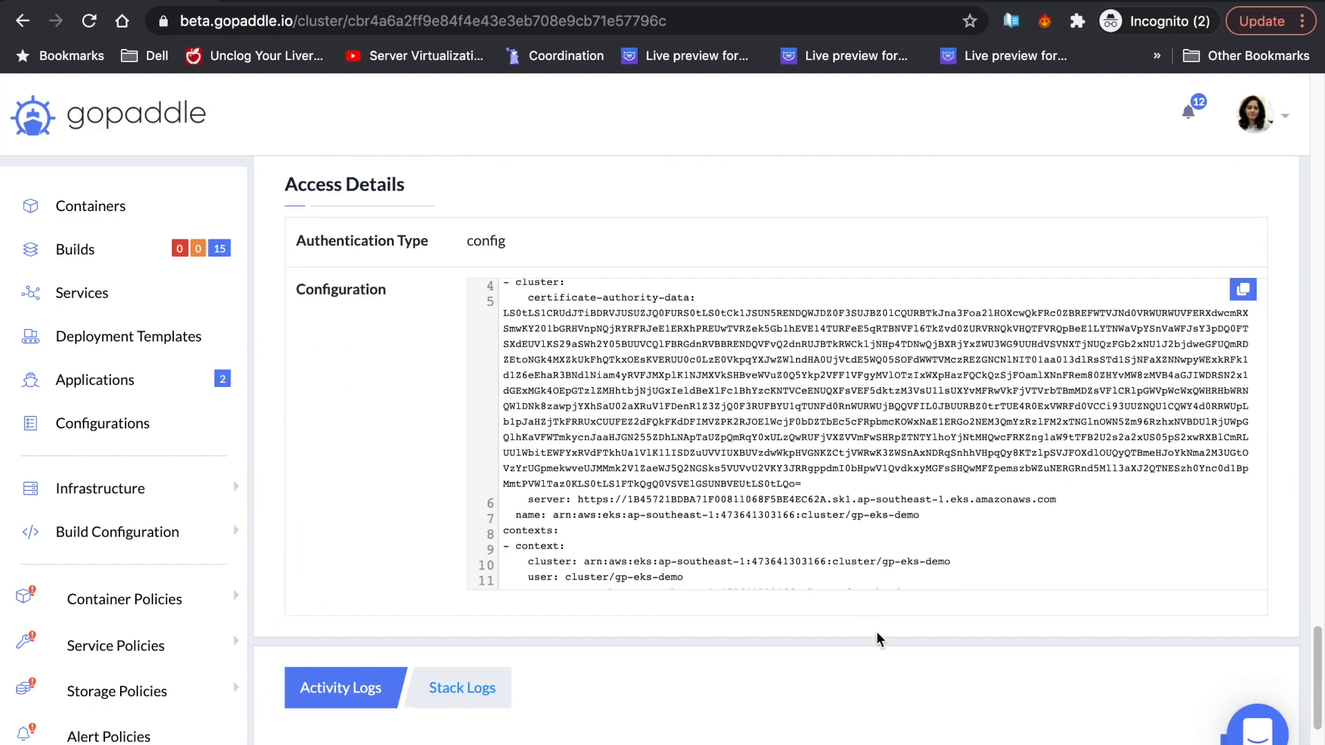
scroll(893, 674, down, 4)
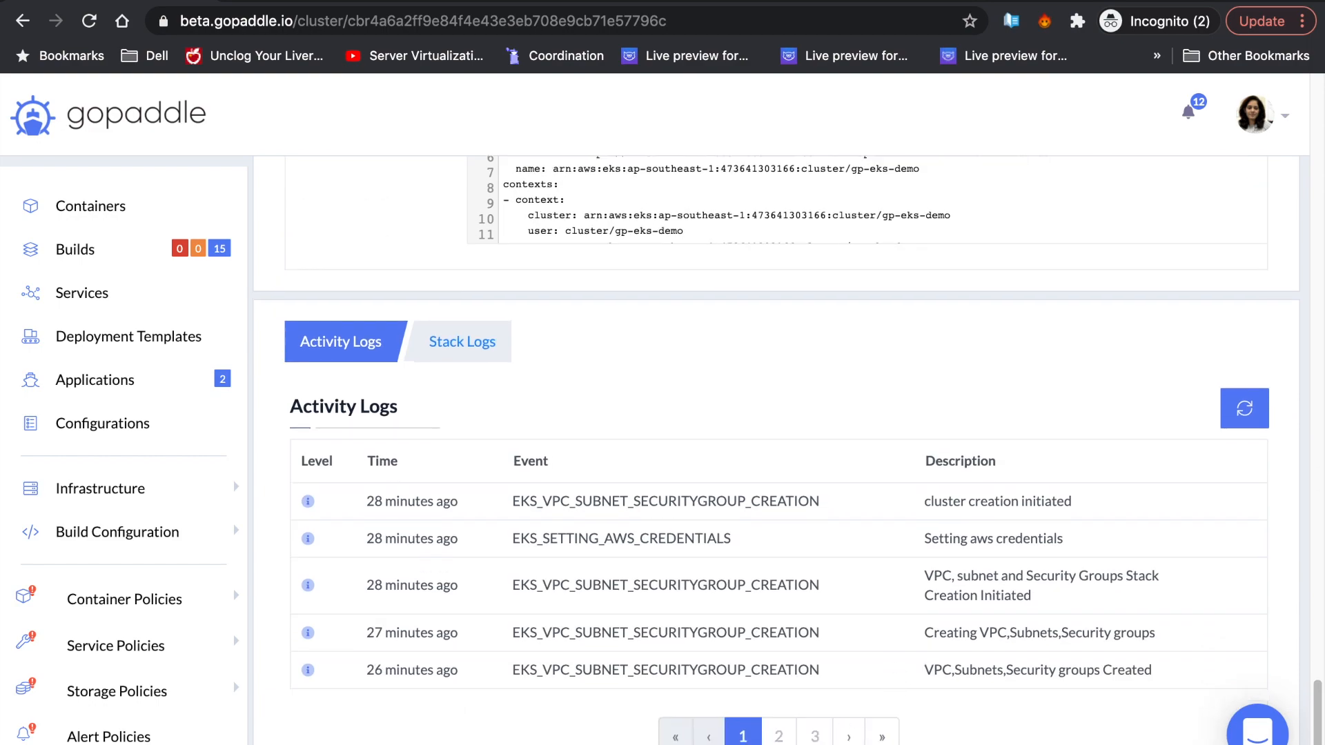
click(779, 736)
click(815, 736)
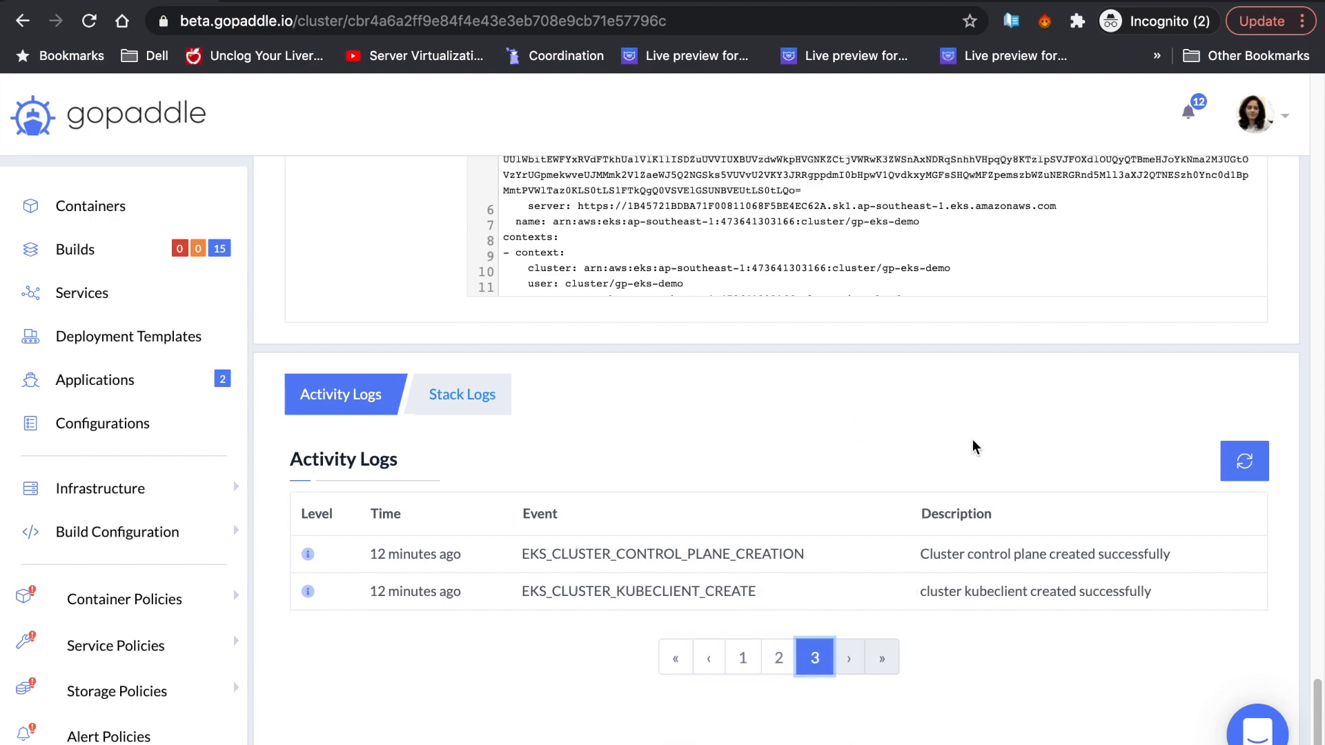
scroll(972, 439, up, 10)
click(1191, 357)
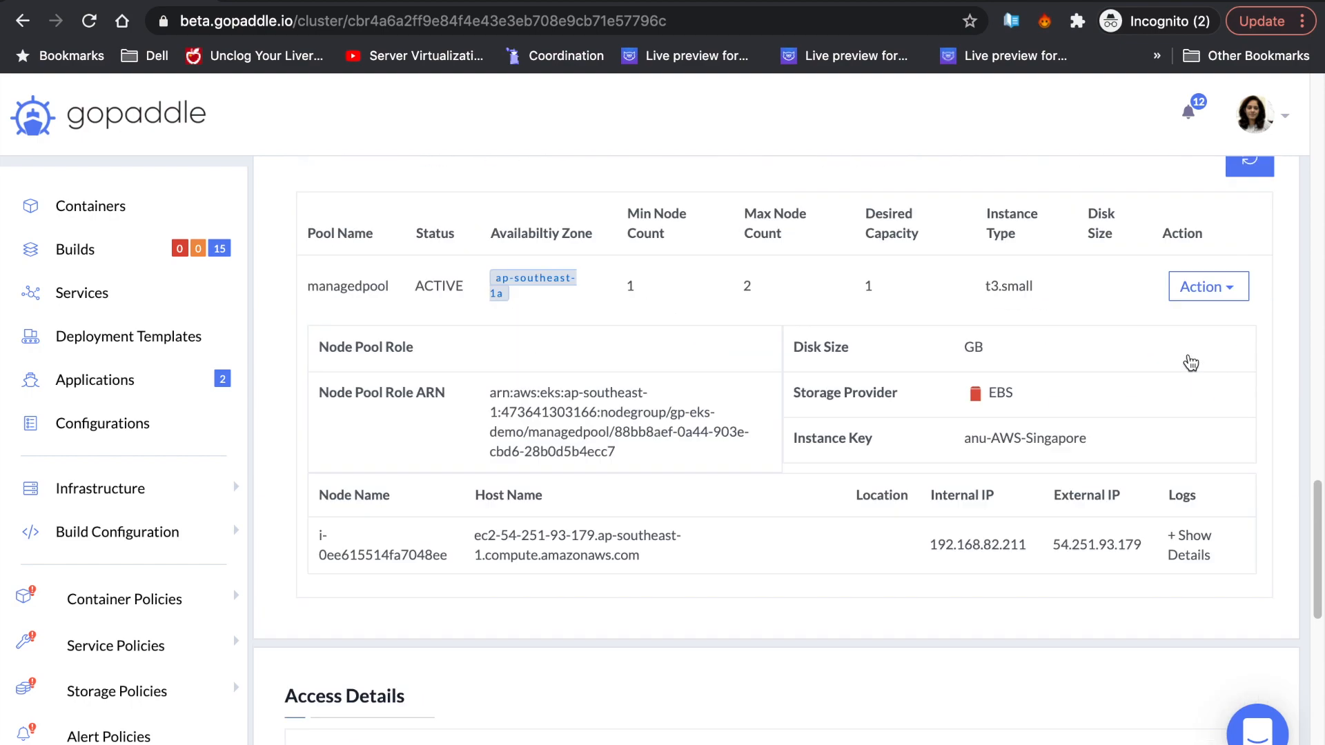
- Start a custompool node pool form with Custom AMI enabled and the AMI ID pasted in
click(1211, 347)
click(1185, 396)
scroll(1017, 379, up, 7)
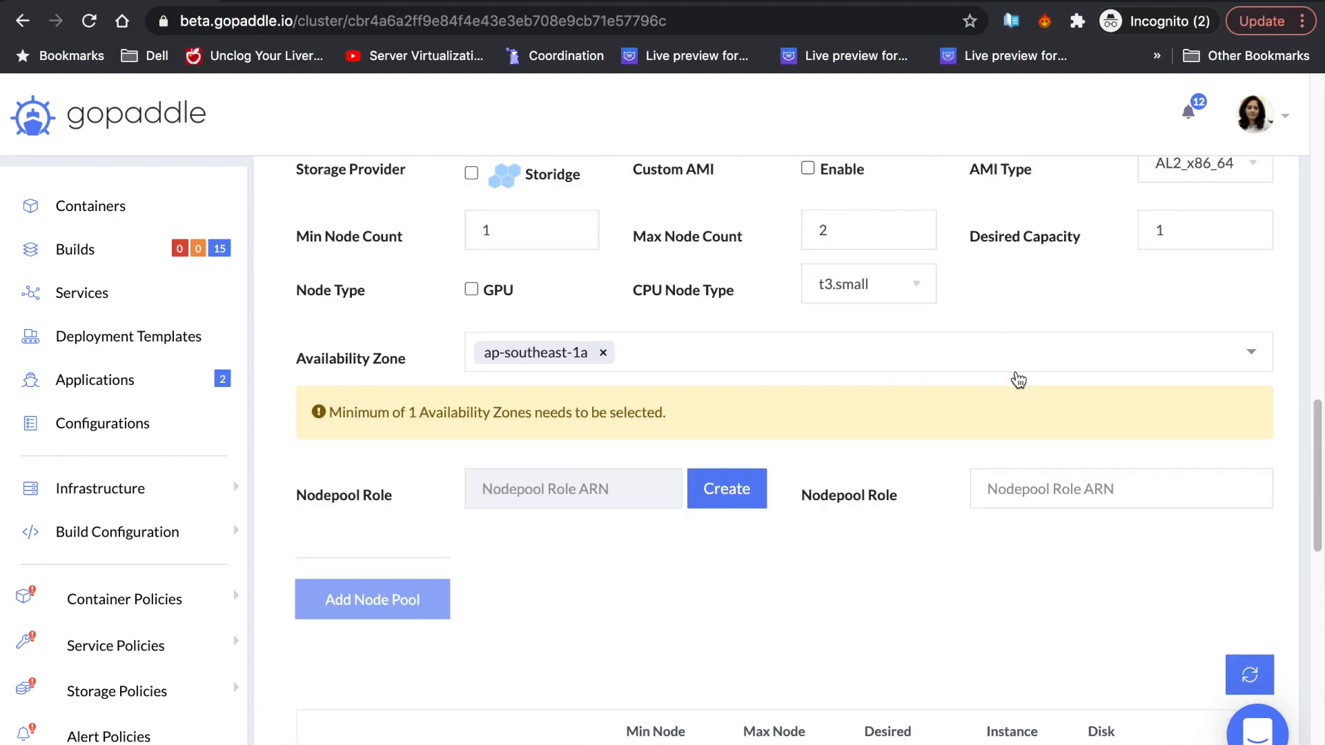
key(Down)
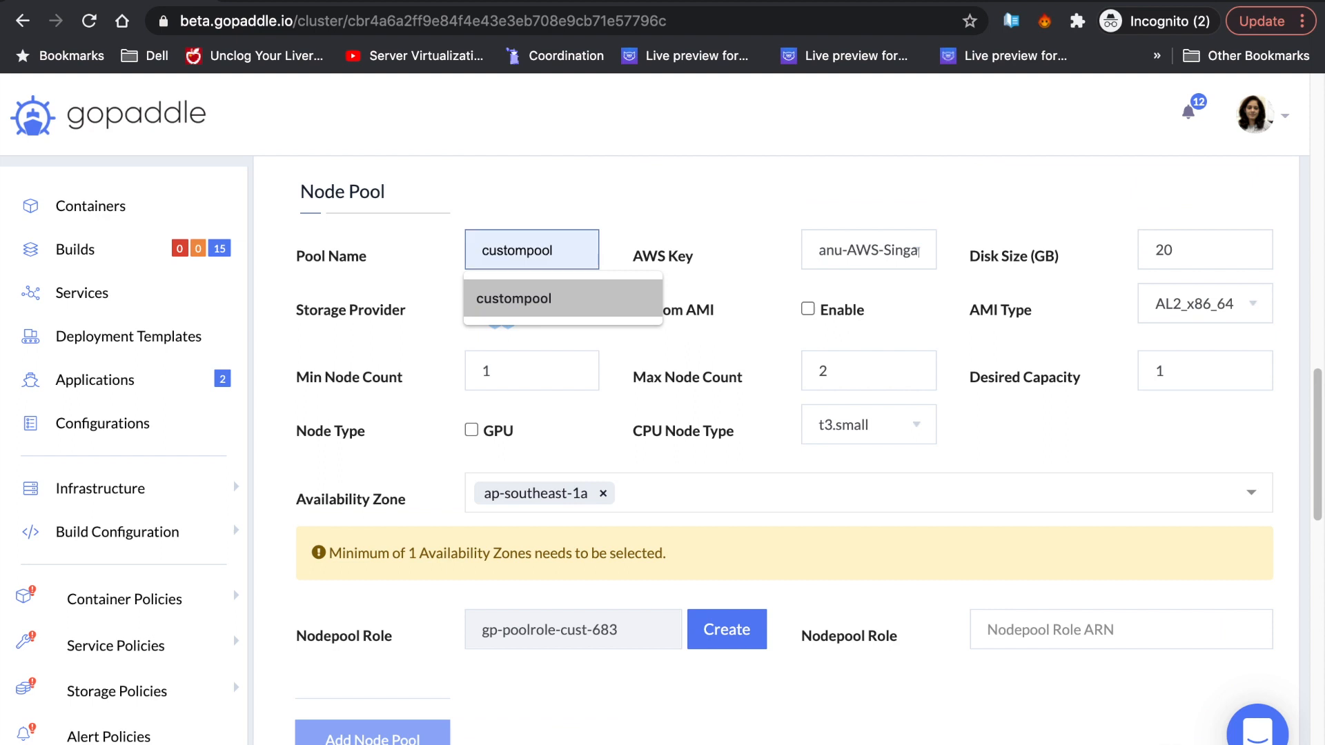
key(Tab)
click(808, 309)
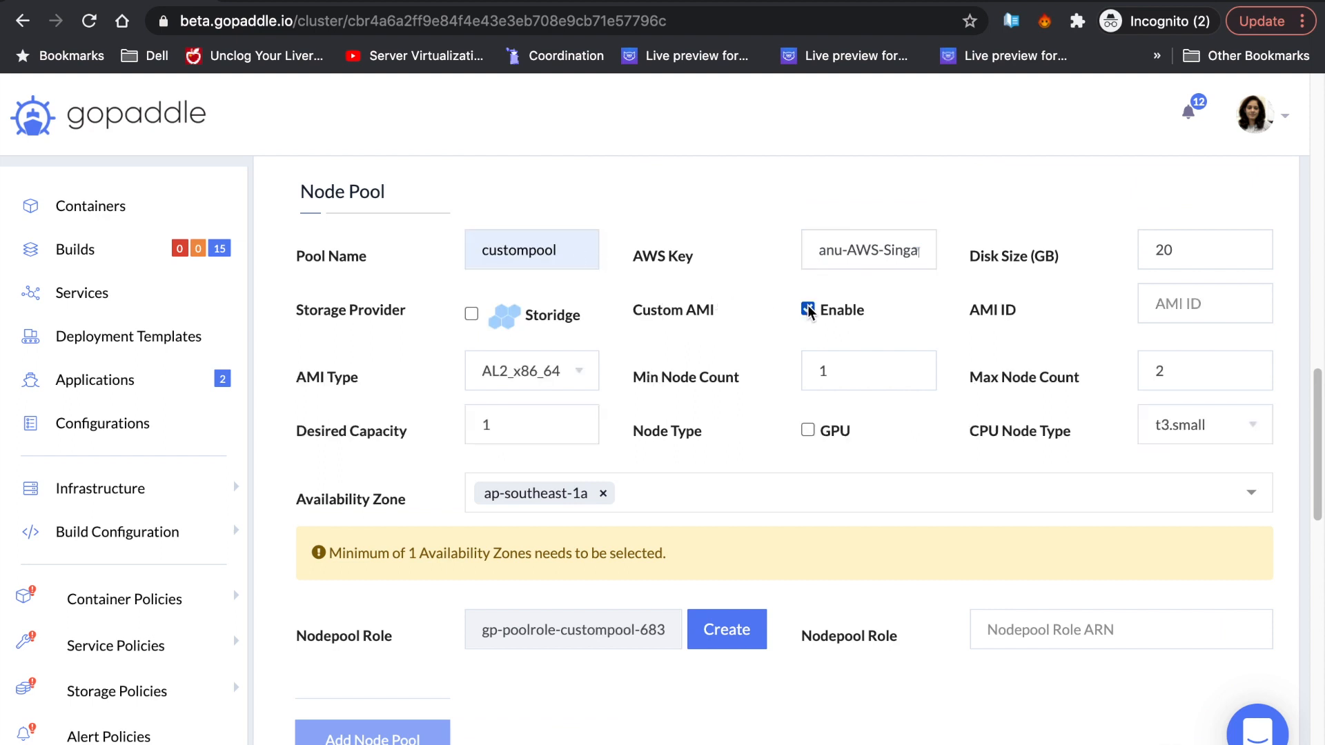
key(Tab)
key(super+v)
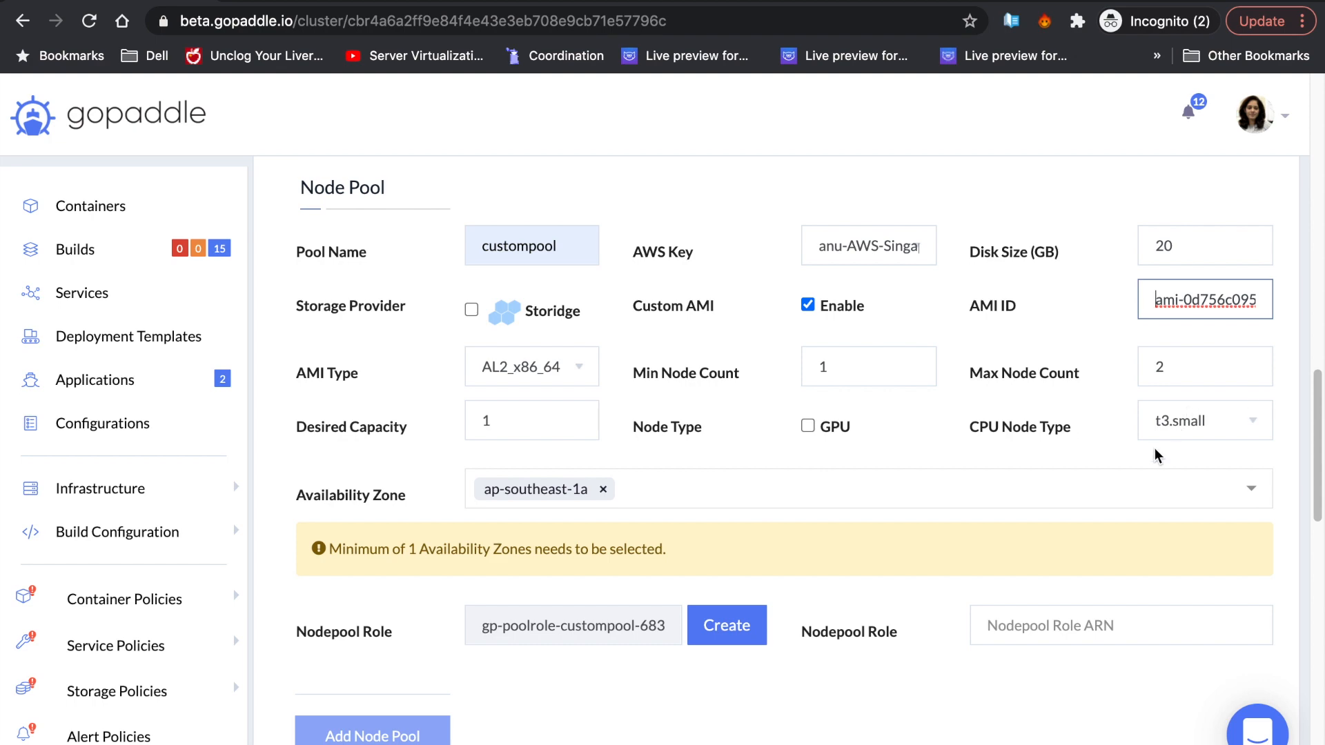
- Create the gp-poolrole-custompool-683 role stack in CloudFormation, acknowledging IAM resource creation
click(748, 625)
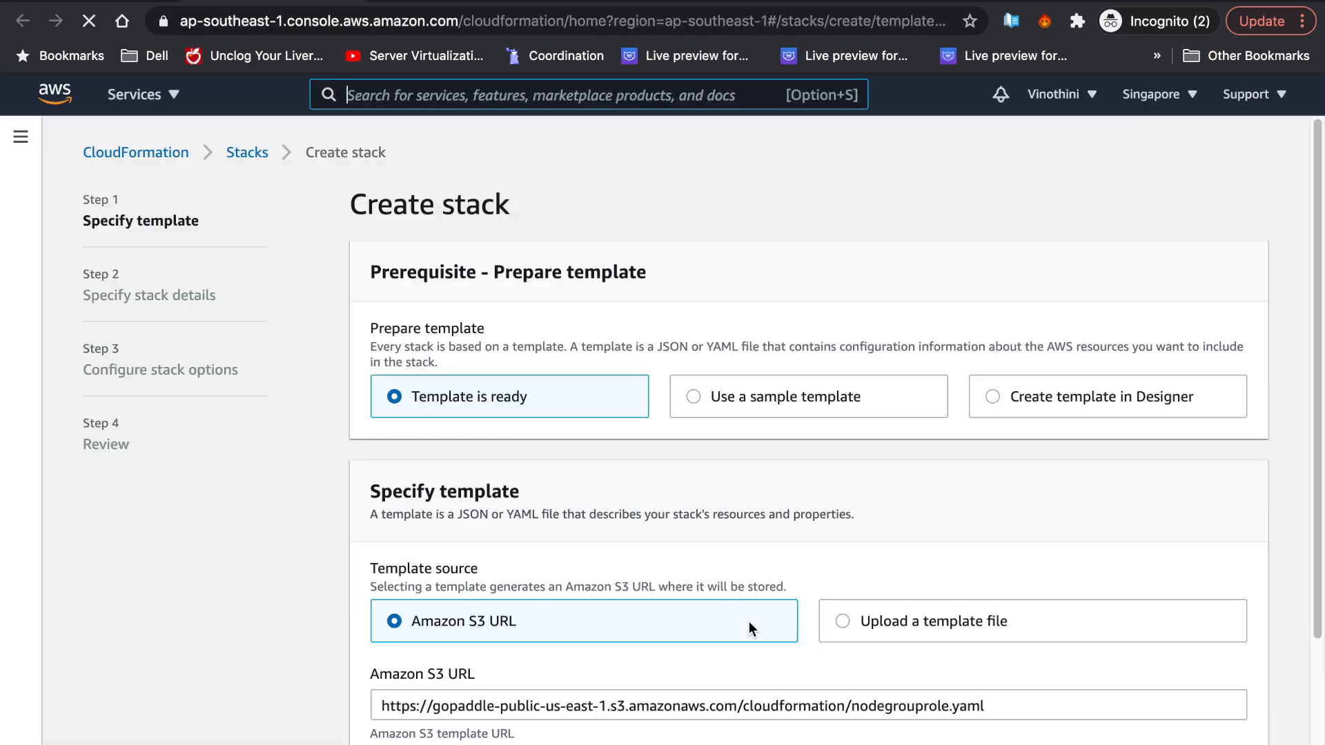
scroll(775, 583, down, 3)
triple_click(781, 567)
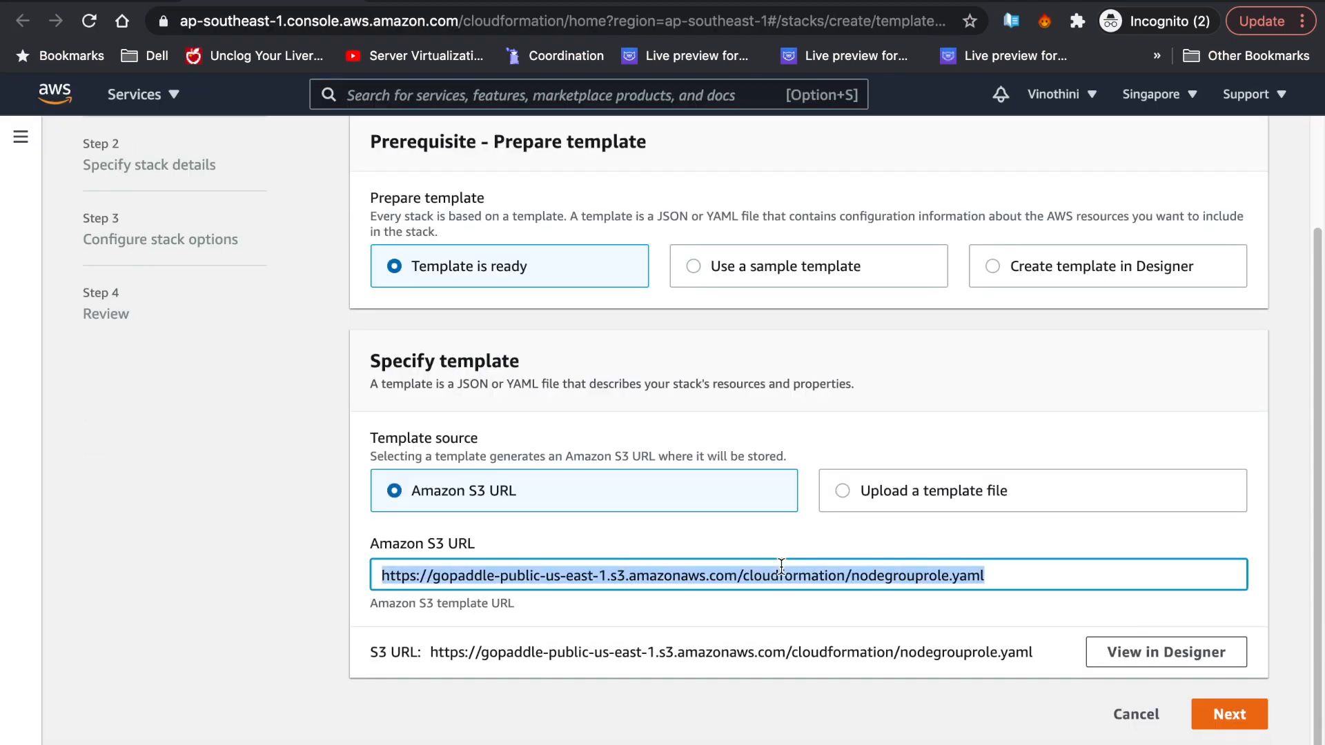
click(1221, 714)
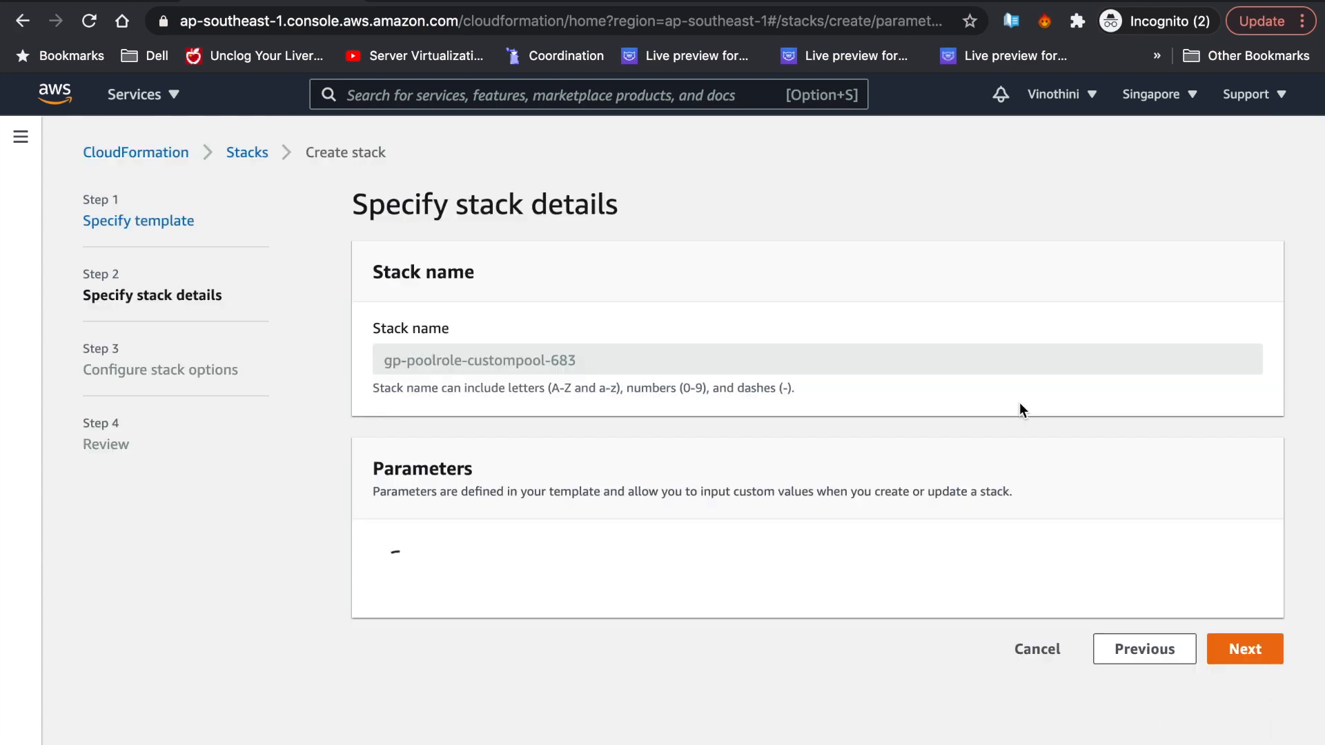
click(1232, 664)
scroll(1183, 573, down, 7)
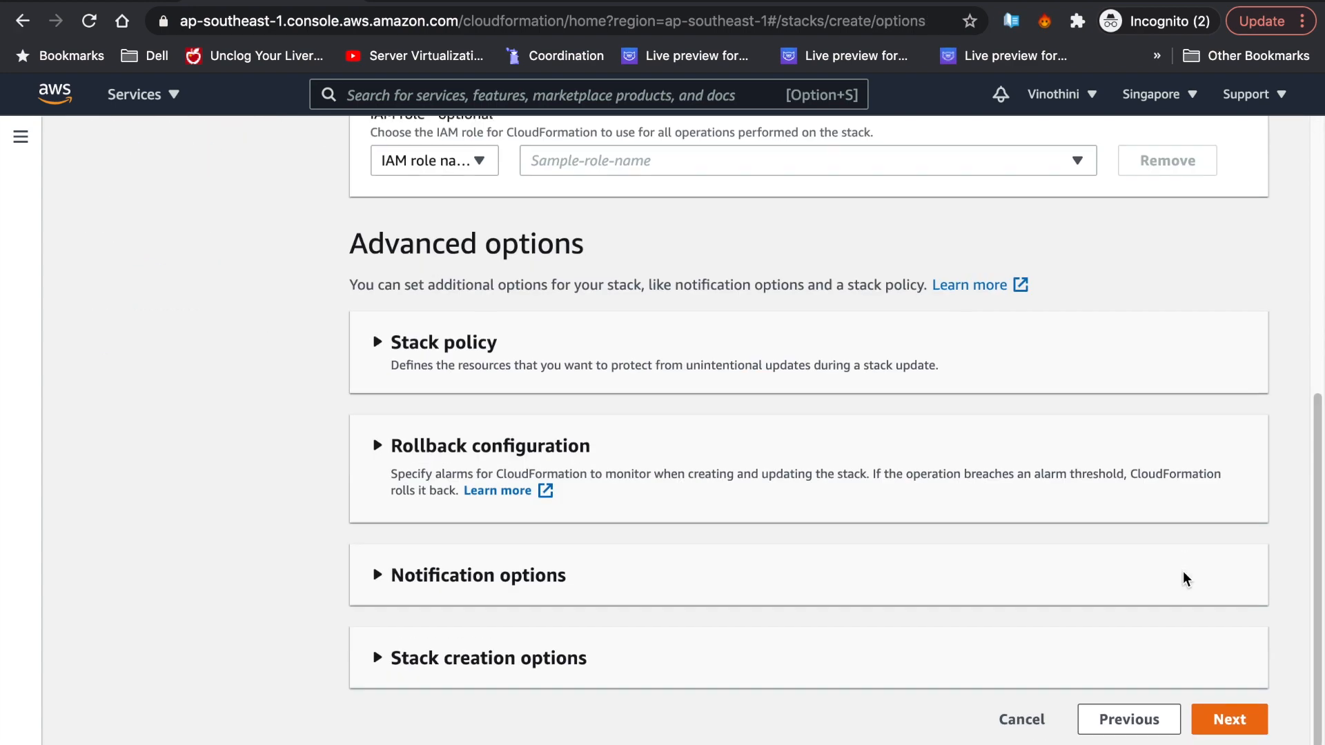
scroll(1207, 606, down, 20)
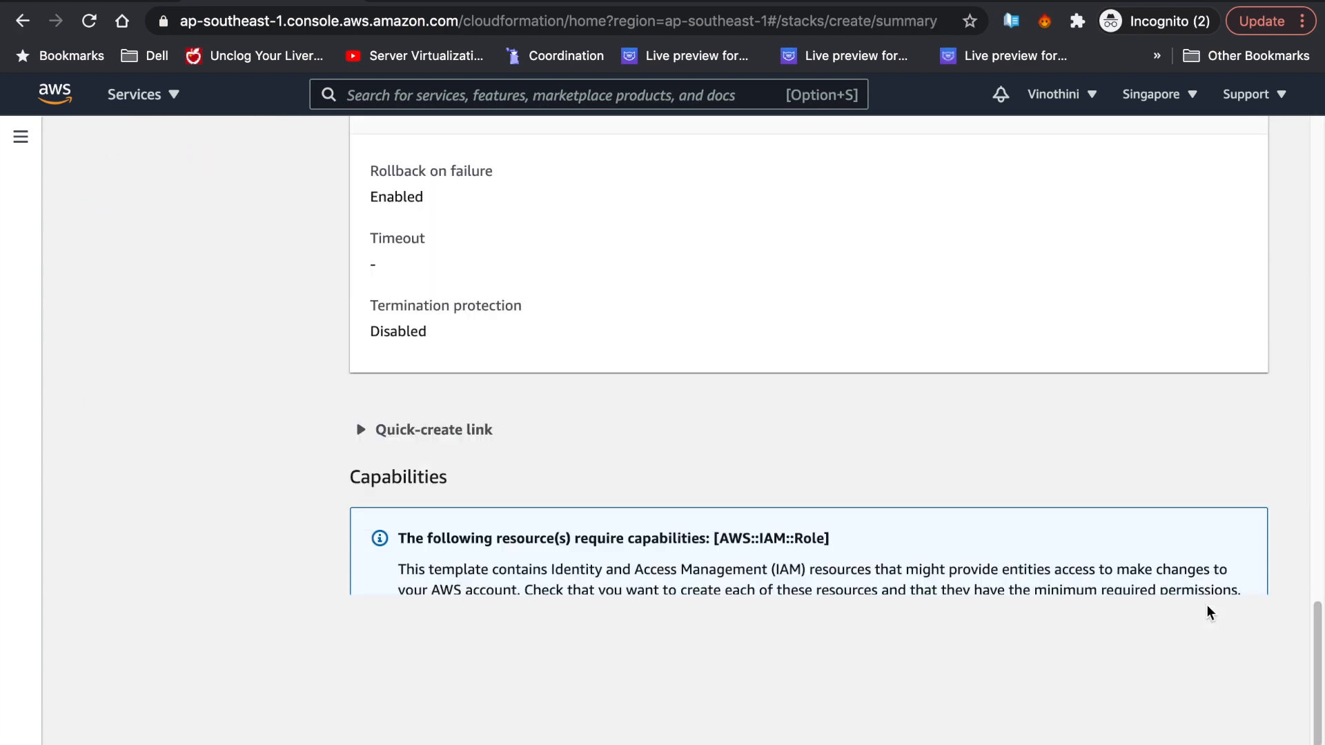
click(780, 656)
click(1203, 719)
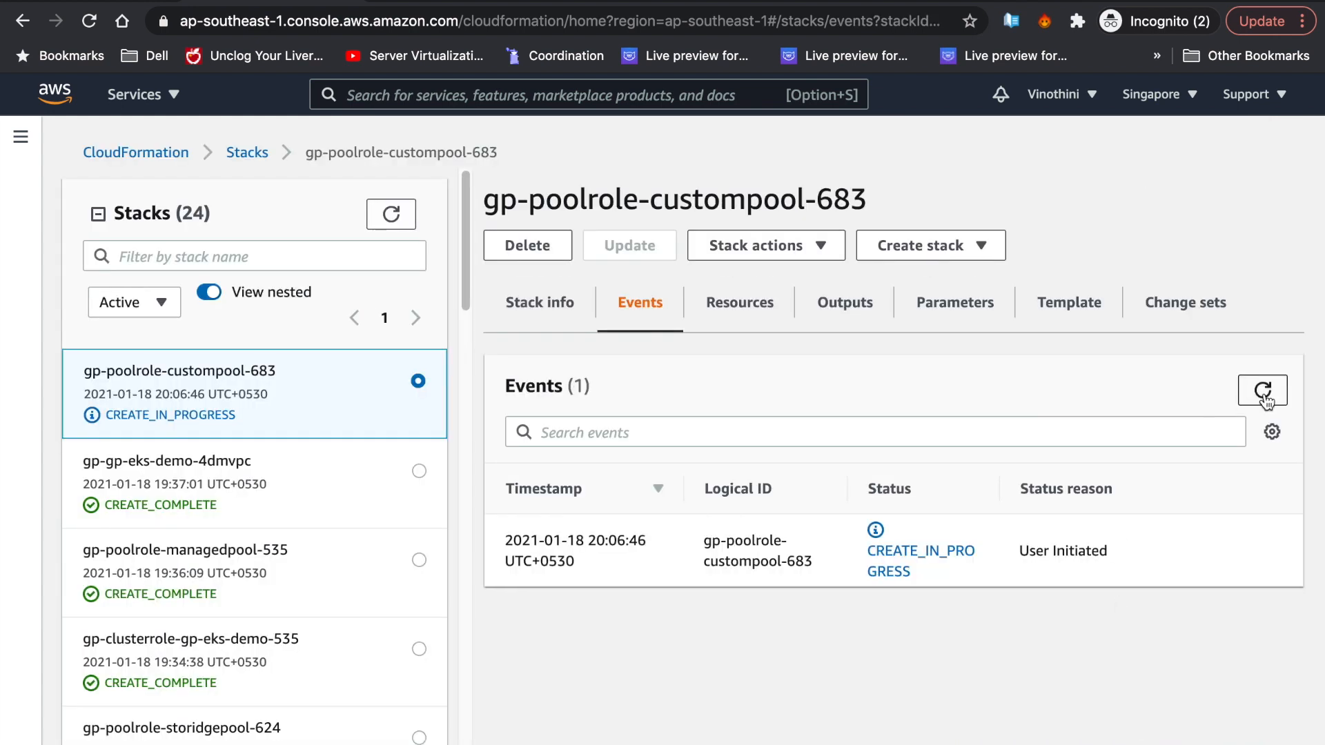
- Once the stack completes, paste its NodeInstanceRole ARN into custompool's Nodepool Role ARN field
click(1260, 393)
click(1251, 401)
click(856, 308)
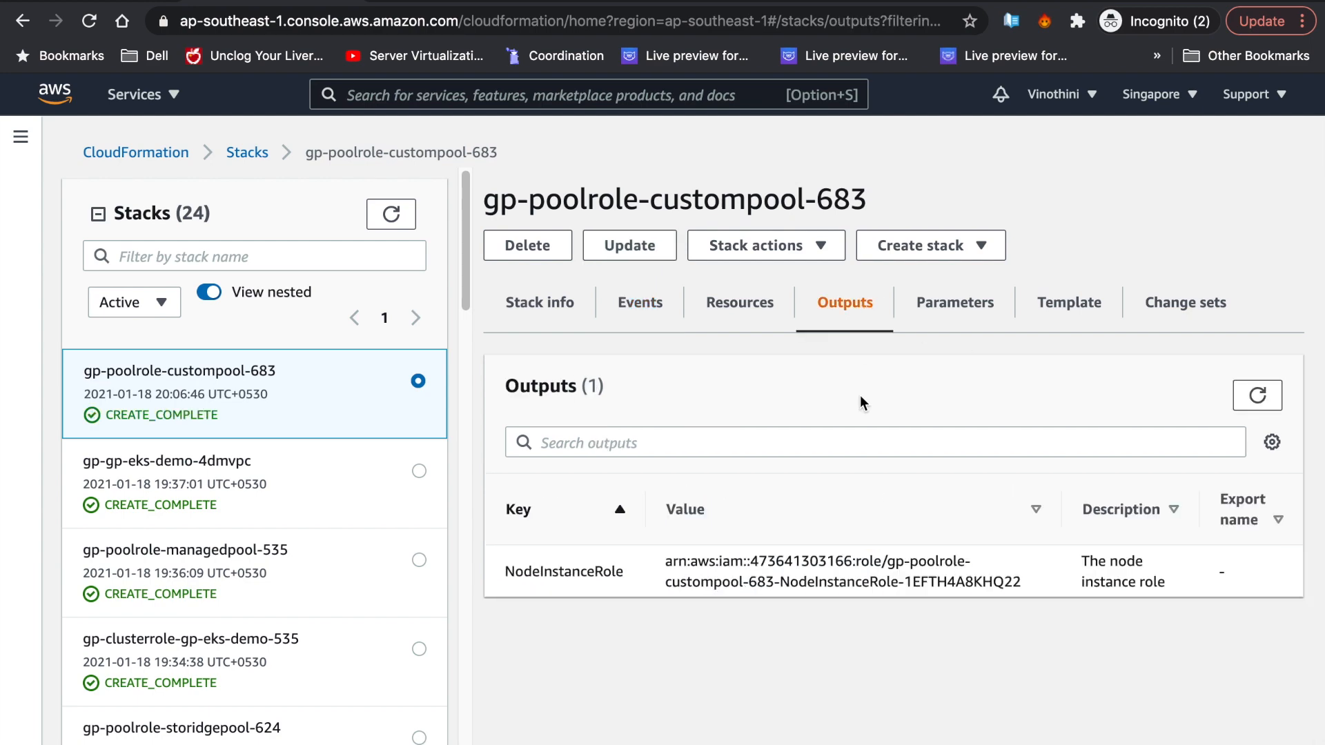
triple_click(865, 573)
key(ctrl+c)
key(ctrl+Tab)
click(1016, 631)
key(ctrl+v)
- Add the custompool node pool to the cluster and refresh the node pool list
click(938, 703)
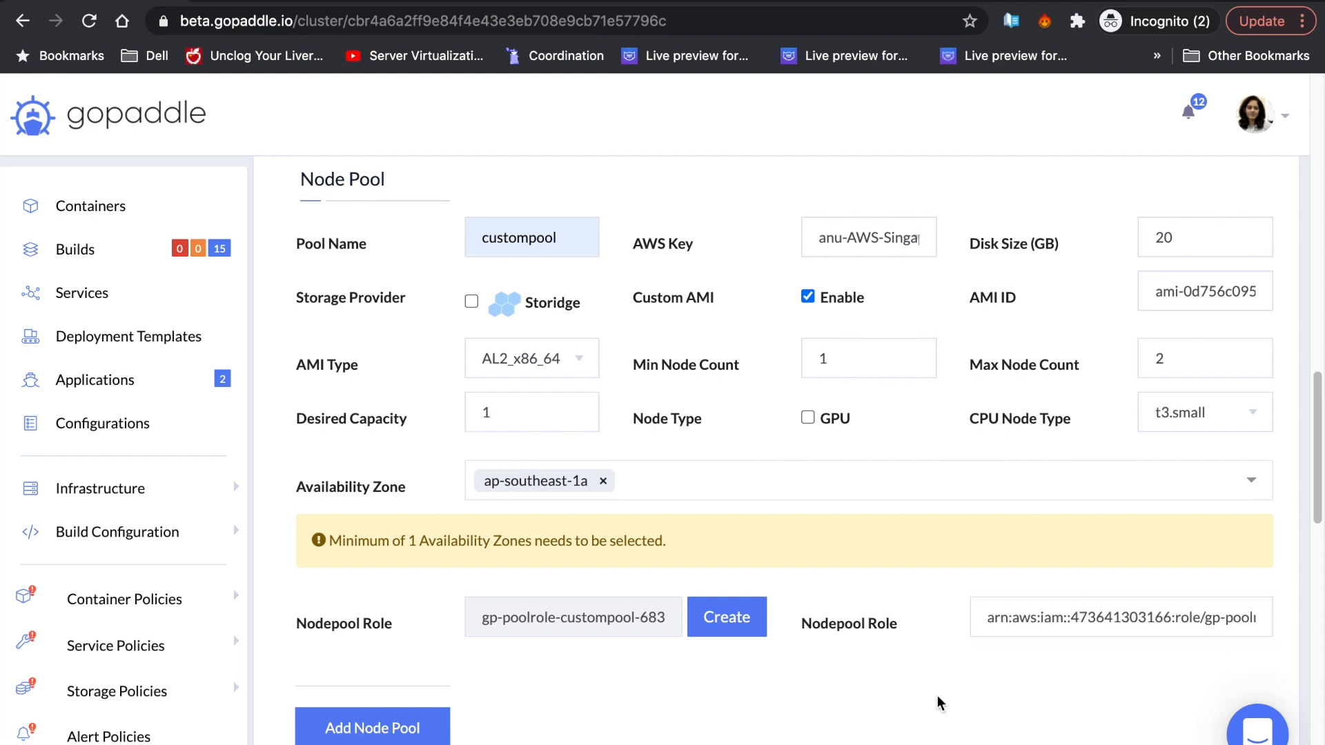
scroll(938, 702, down, 1)
click(409, 652)
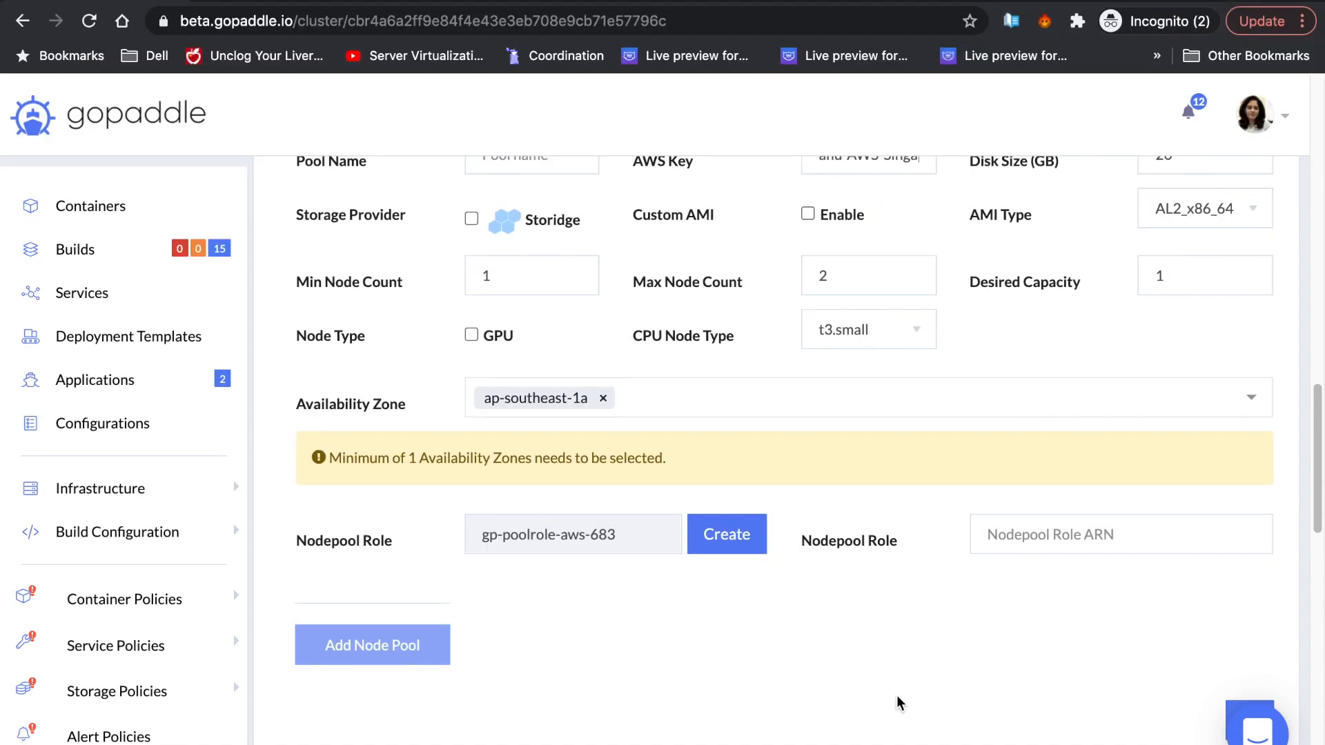
scroll(1039, 594, down, 4)
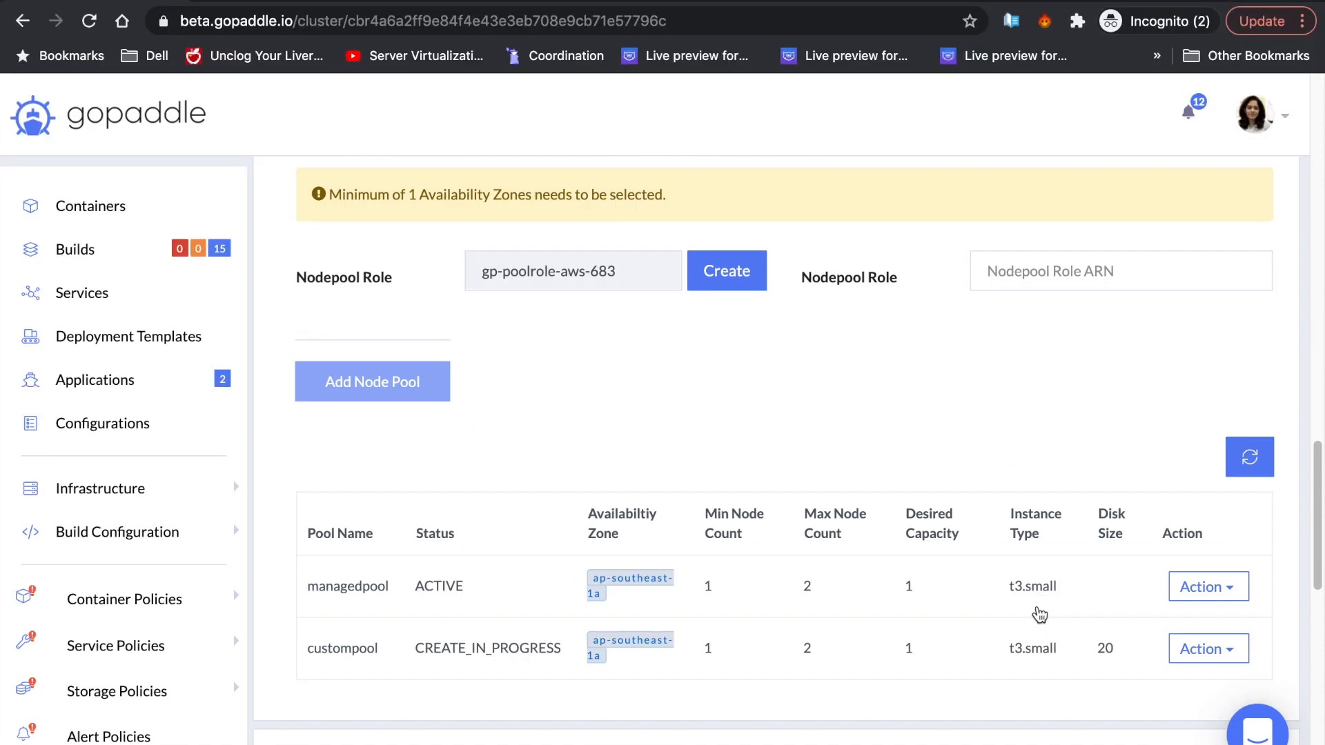
click(1250, 457)
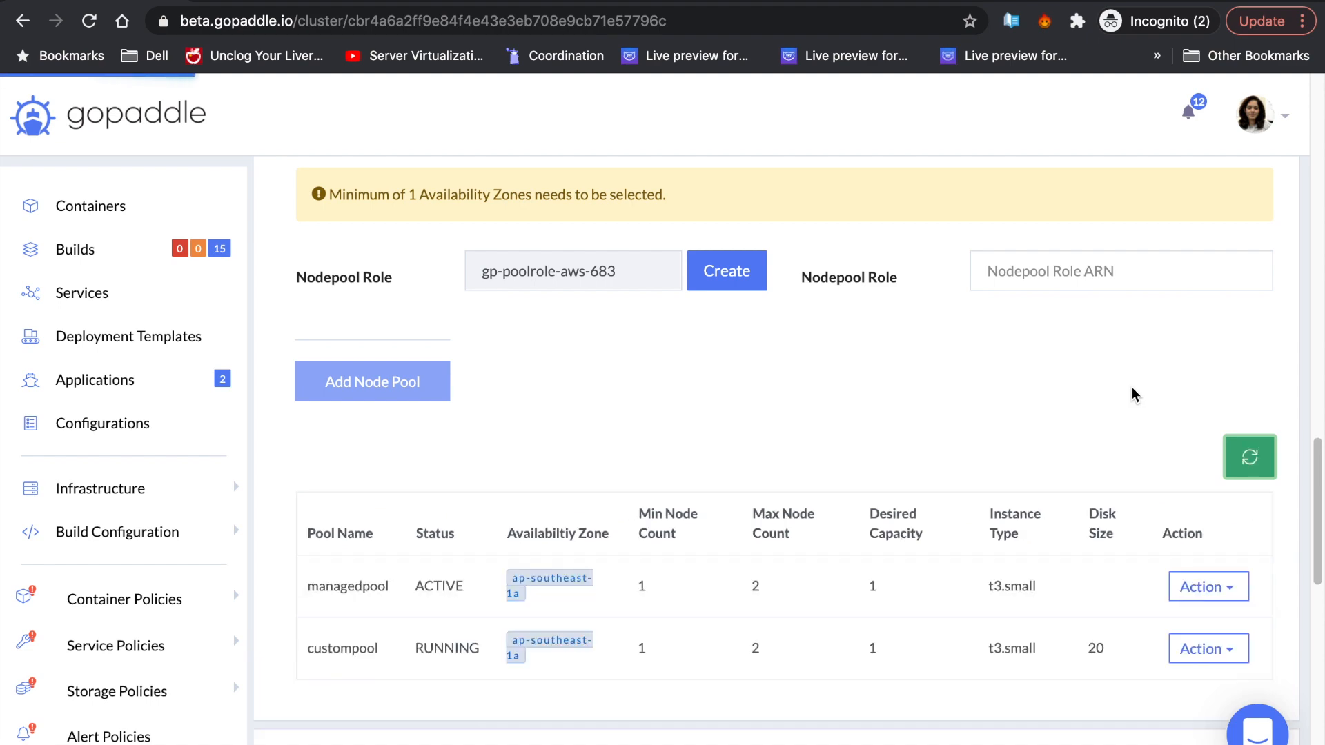
- Inspect custompool's nodes and role details, checking the 20 GB disk and AMI ami-0d756c0958bf2caf6
scroll(1132, 388, down, 4)
click(1208, 376)
click(1197, 499)
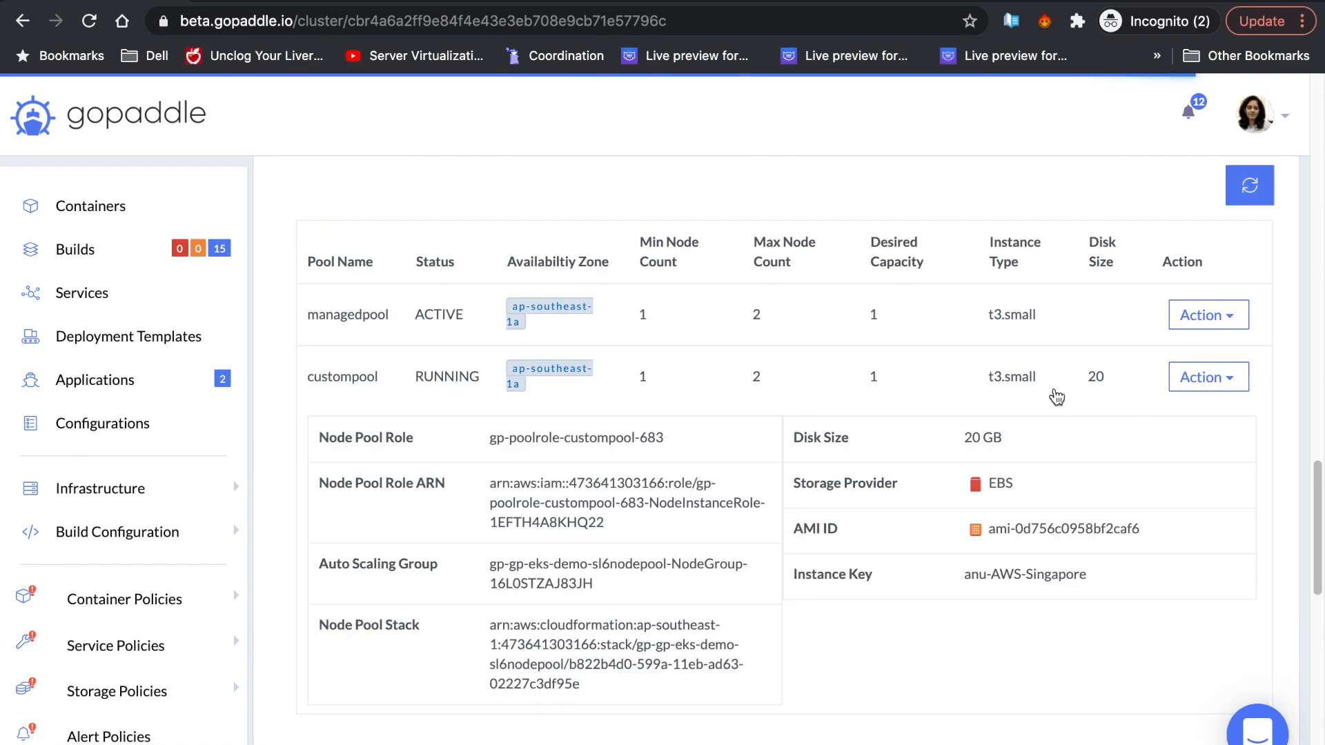
scroll(1049, 399, down, 1)
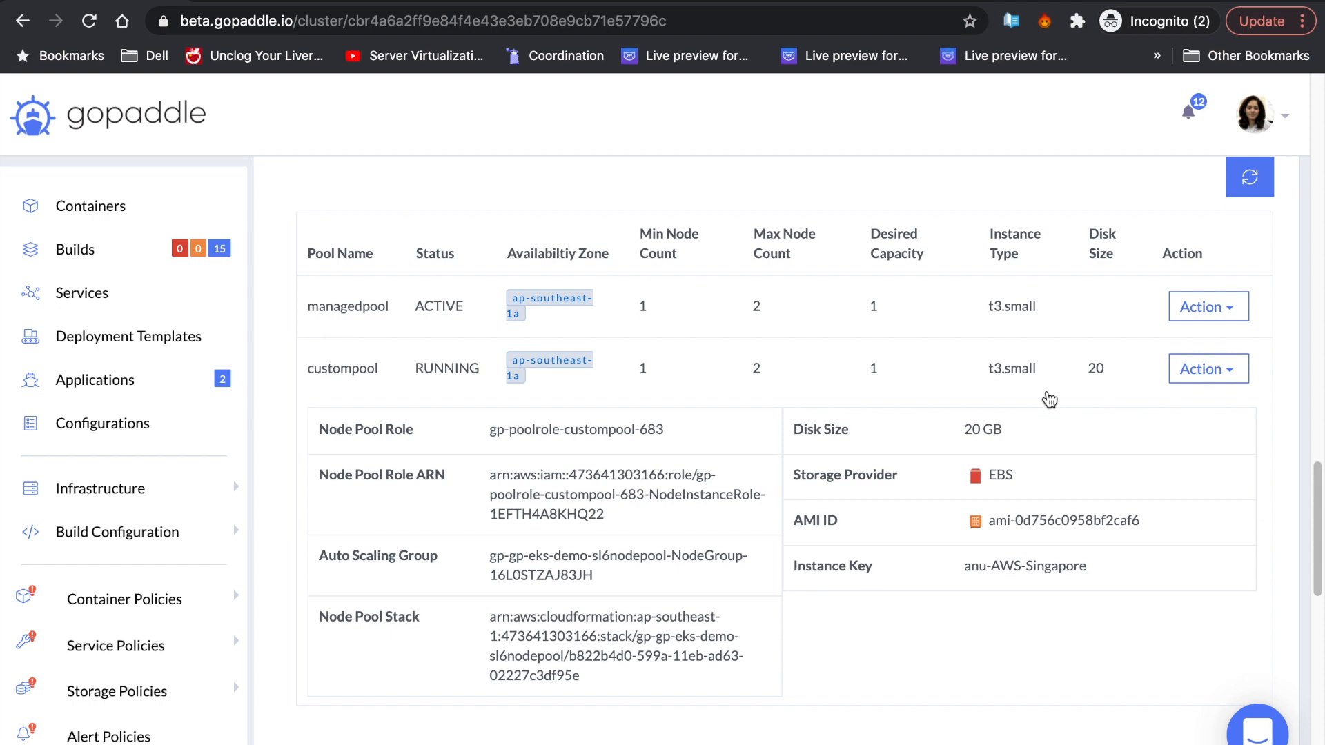
scroll(1049, 401, down, 2)
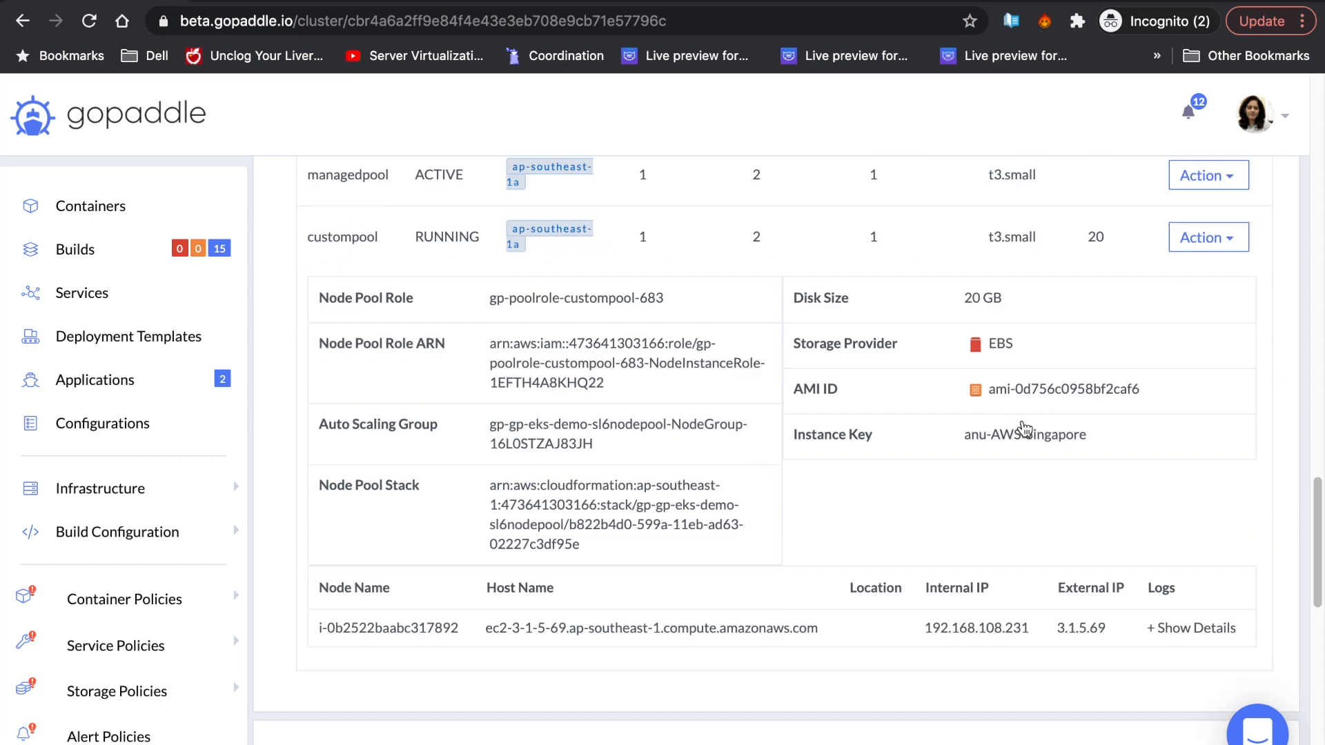
triple_click(1118, 397)
click(1142, 523)
scroll(1116, 483, up, 2)
click(1205, 351)
click(1181, 390)
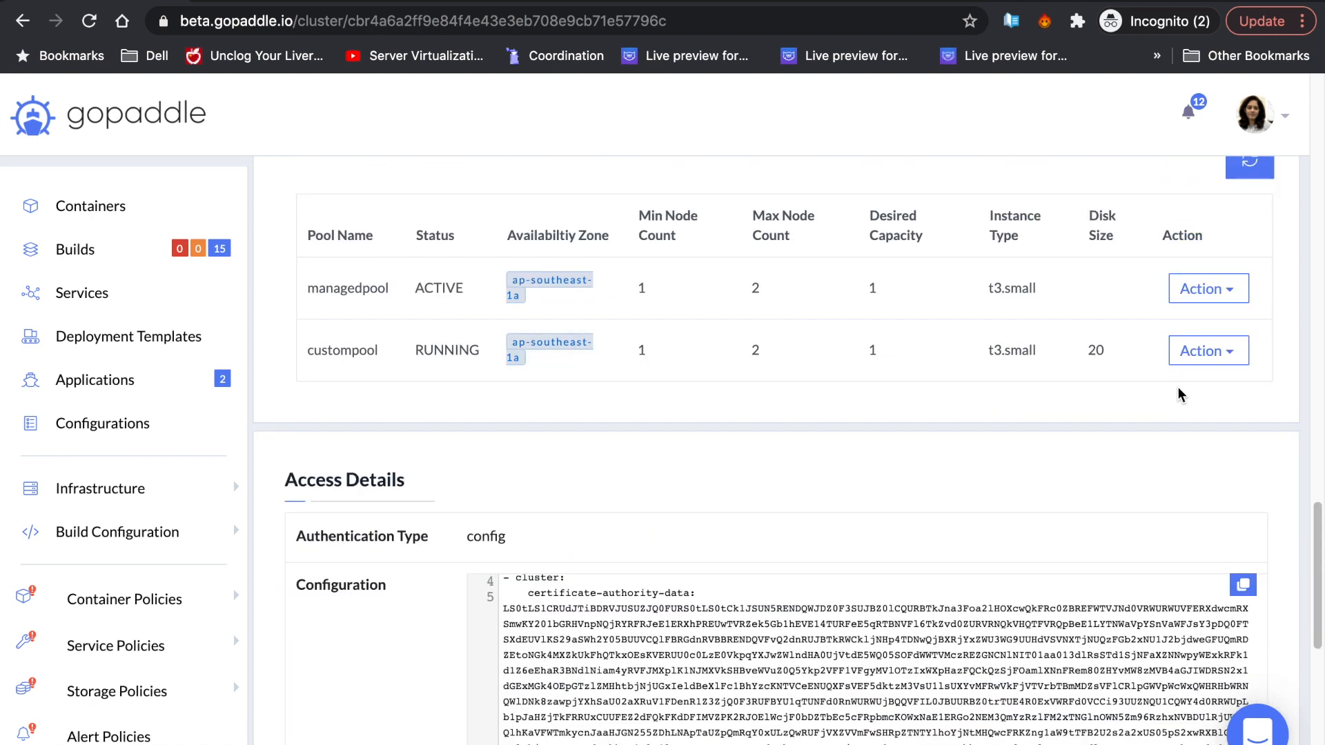
scroll(578, 295, up, 10)
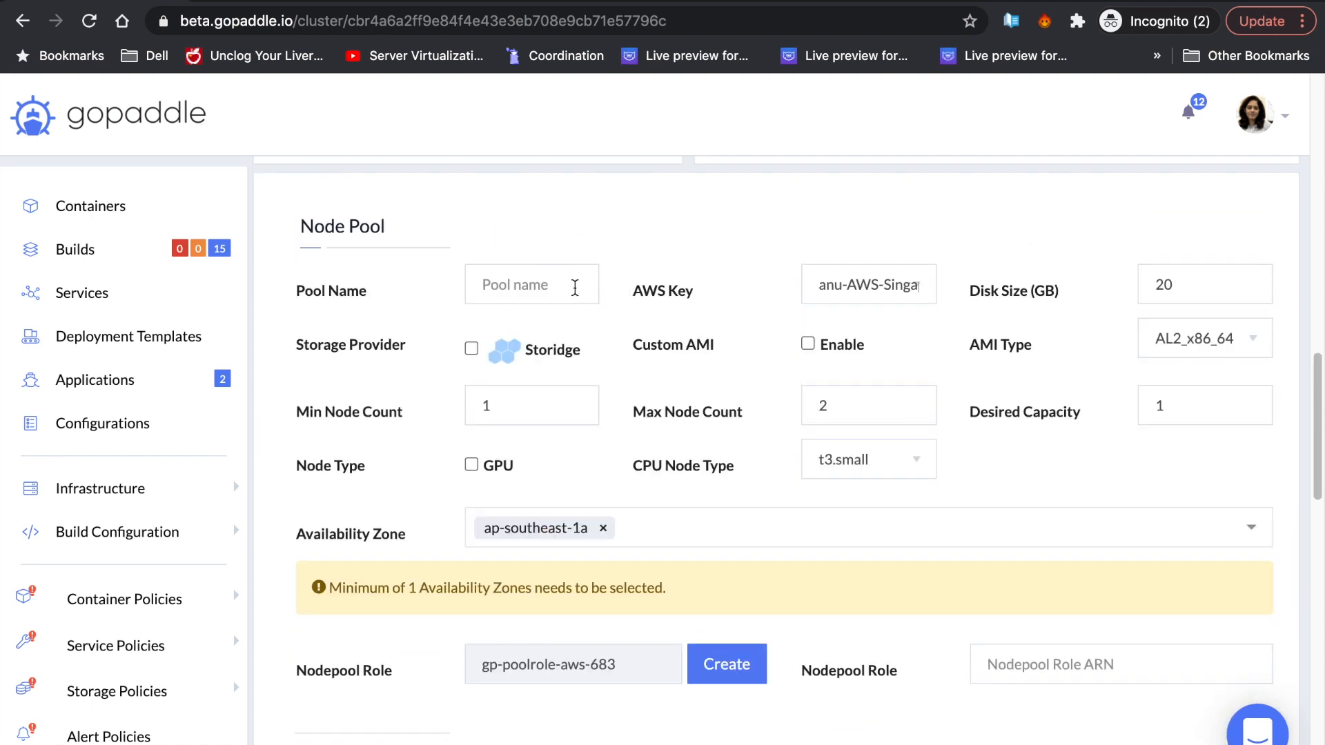
- Name the new node pool storidgepool and select Storidge as its storage provider
click(573, 287)
text(storidgepool)
key(Tab)
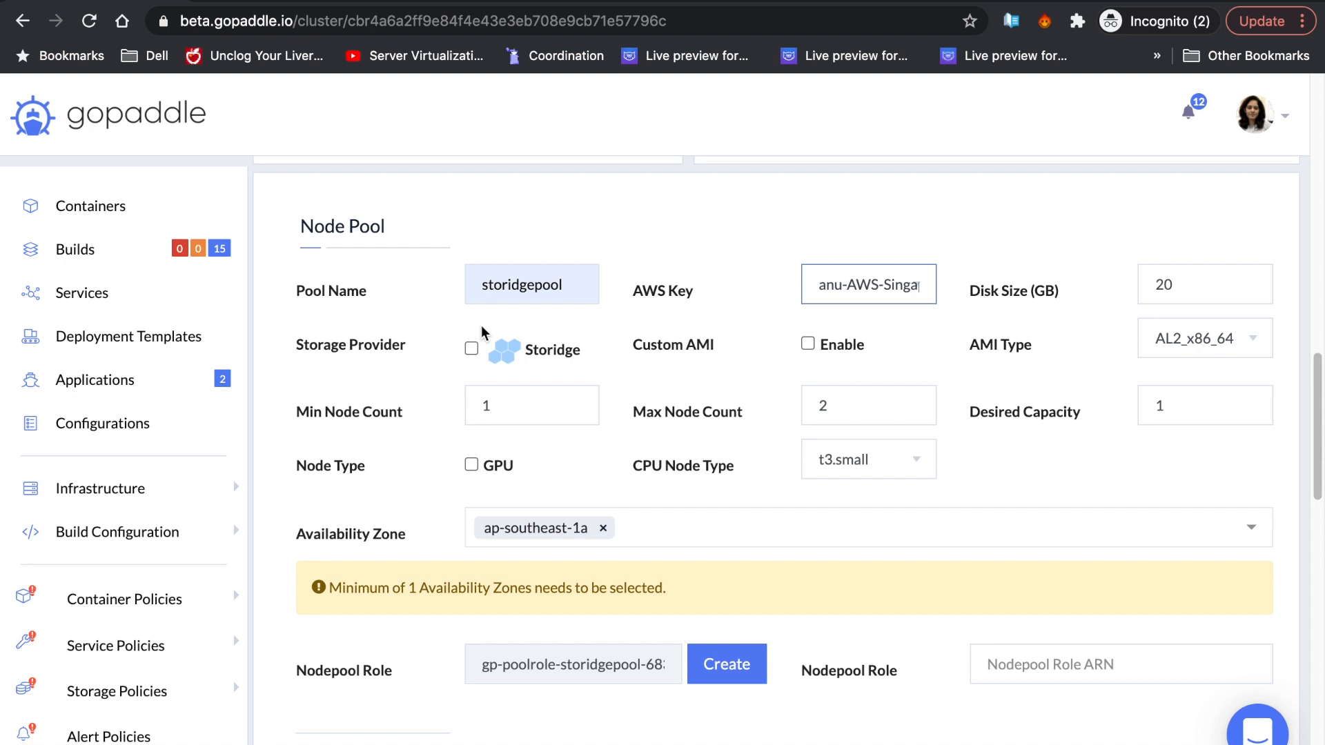
click(471, 349)
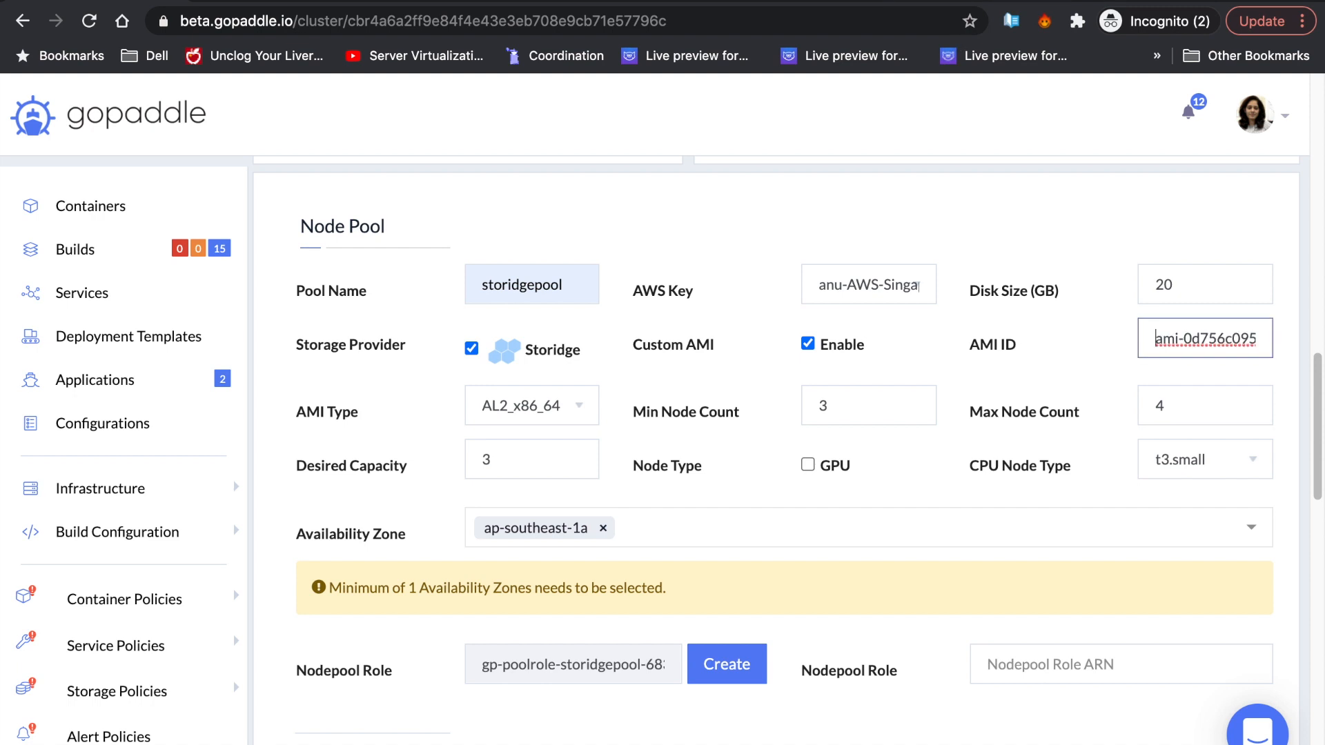
- Set the pool's disk size to 100 GB and its CPU node type to t3.medium
click(1192, 284)
key(BackSpace)
key(BackSpace)
text(100)
click(1120, 230)
click(1222, 471)
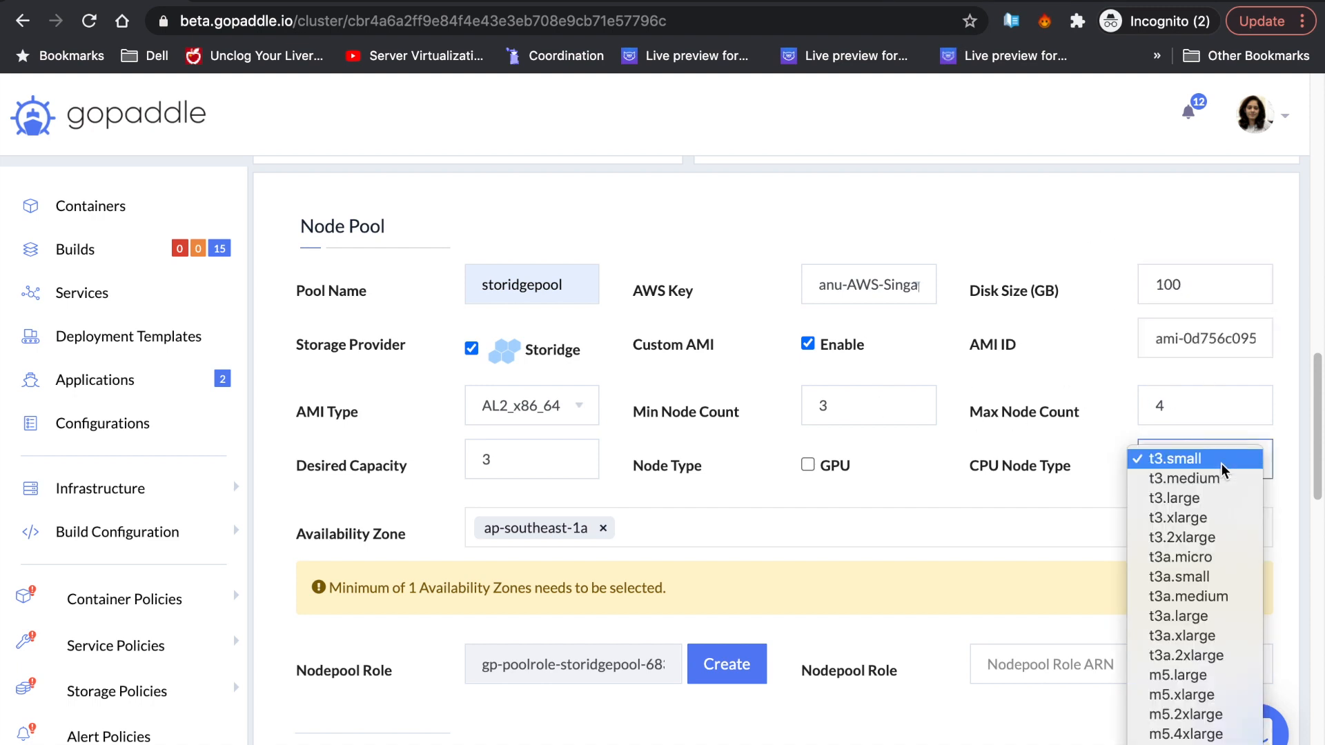
click(1222, 478)
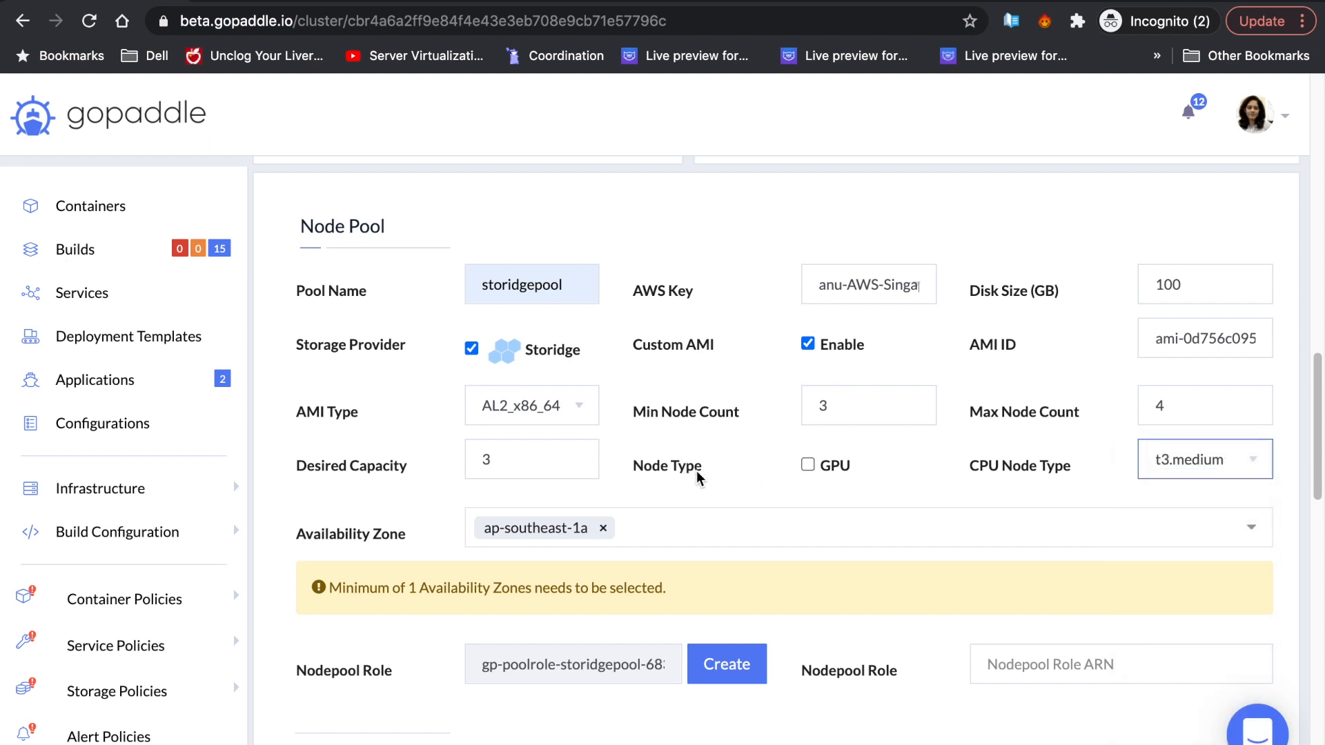
scroll(698, 478, down, 3)
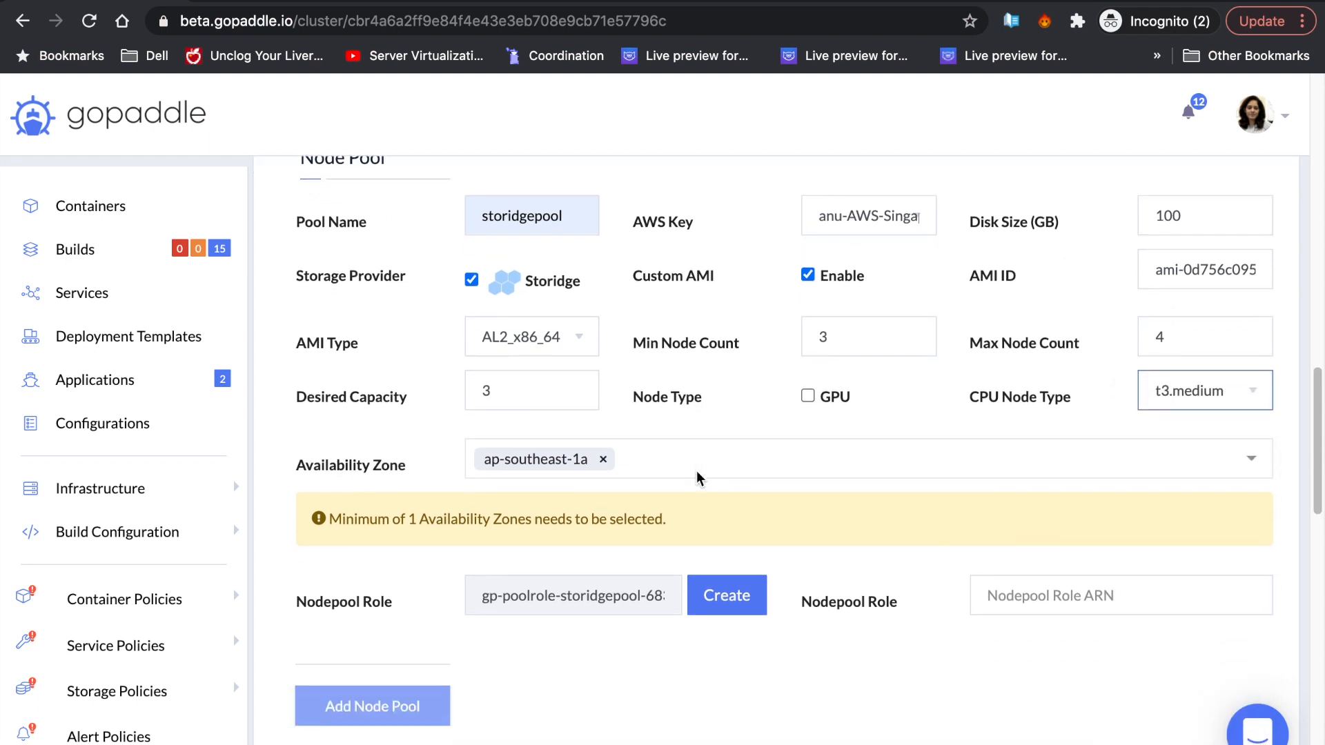
- Create the gp-poolrole-storidgepool-683 role stack, acknowledging IAM resource creation
click(730, 566)
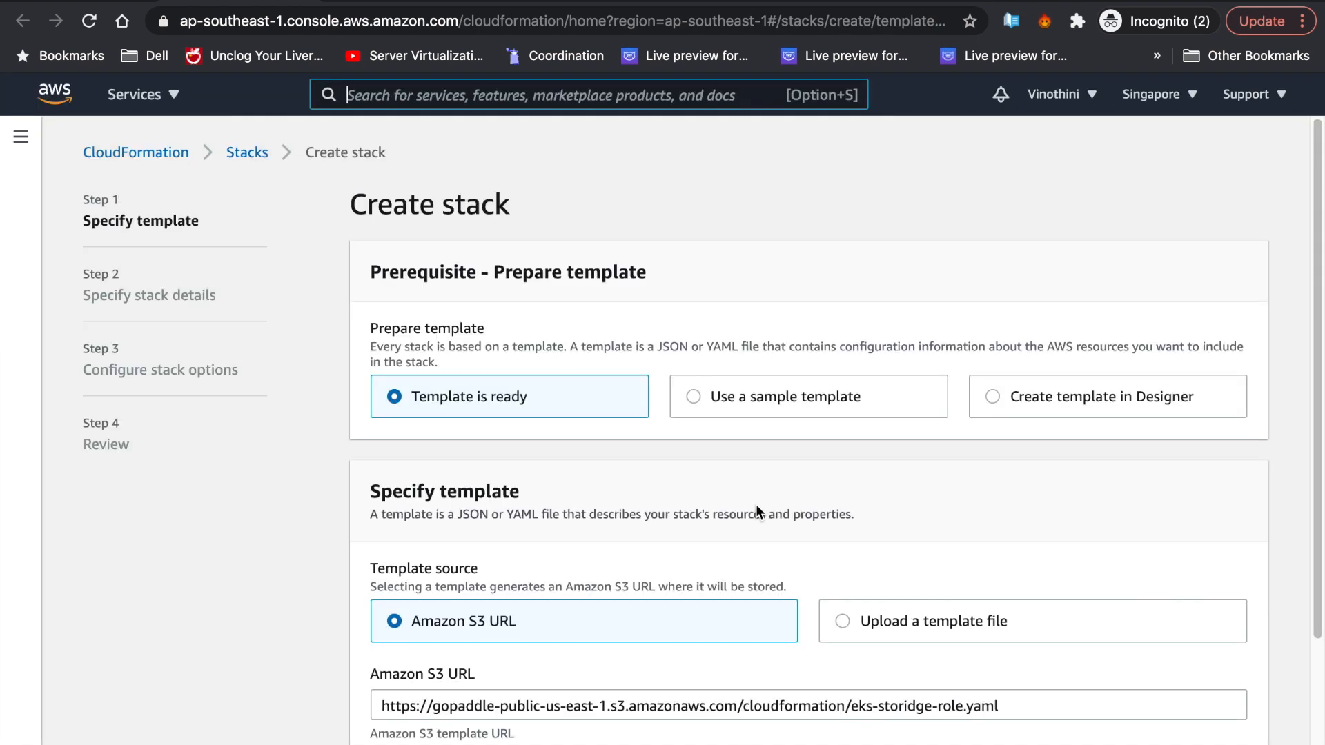
scroll(756, 504, down, 3)
triple_click(748, 576)
click(1231, 725)
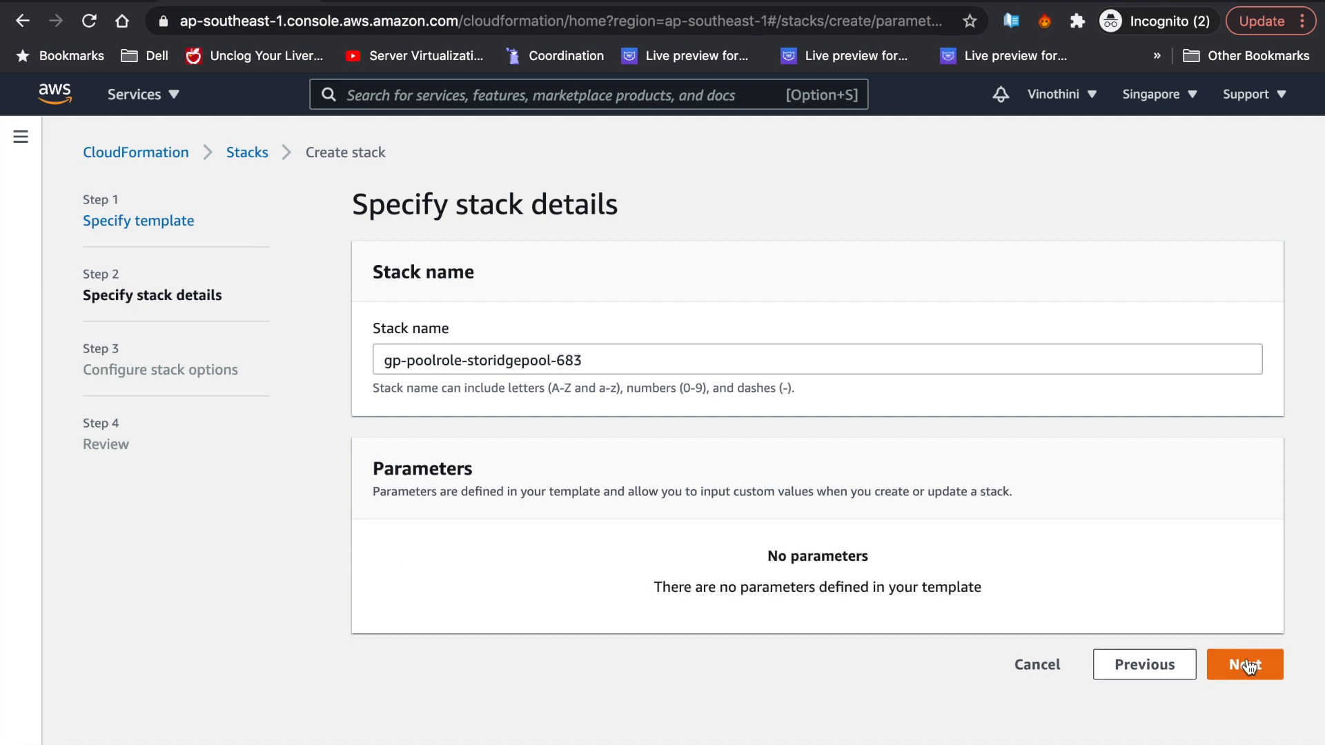
scroll(1172, 523, down, 5)
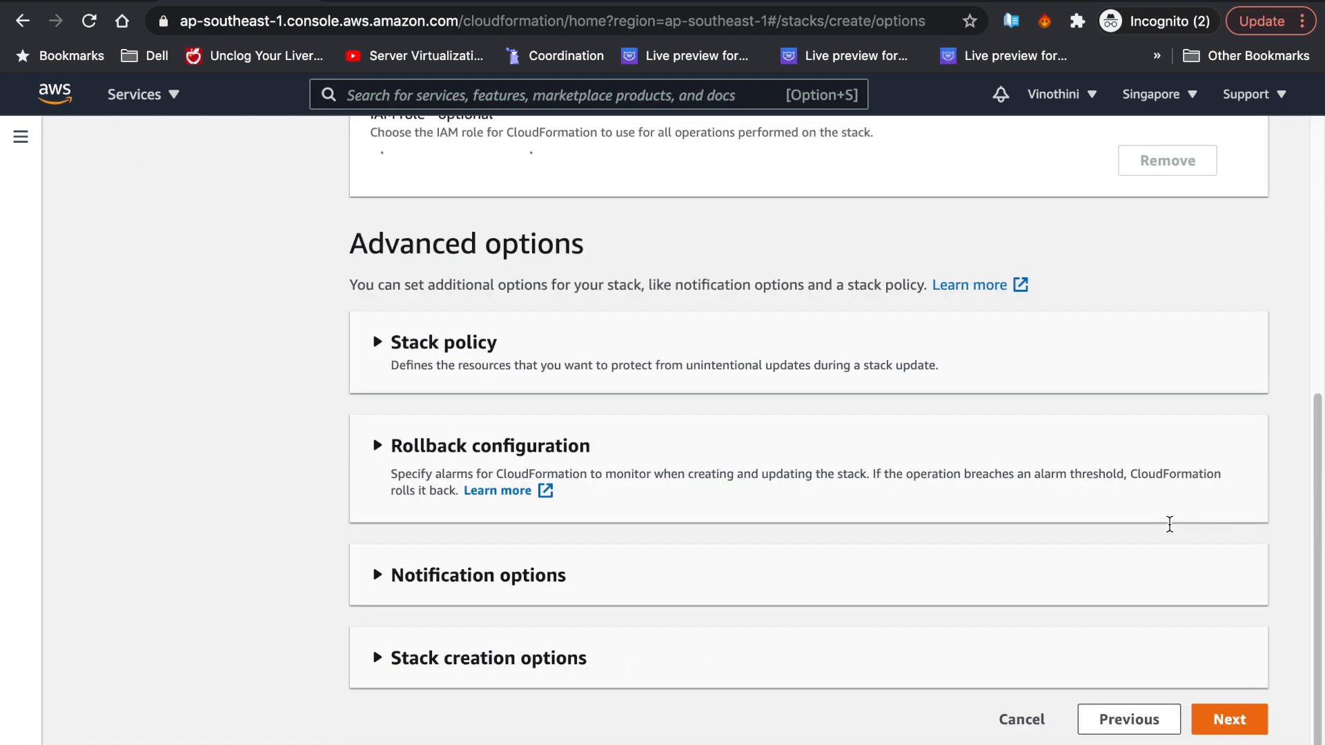
click(1235, 730)
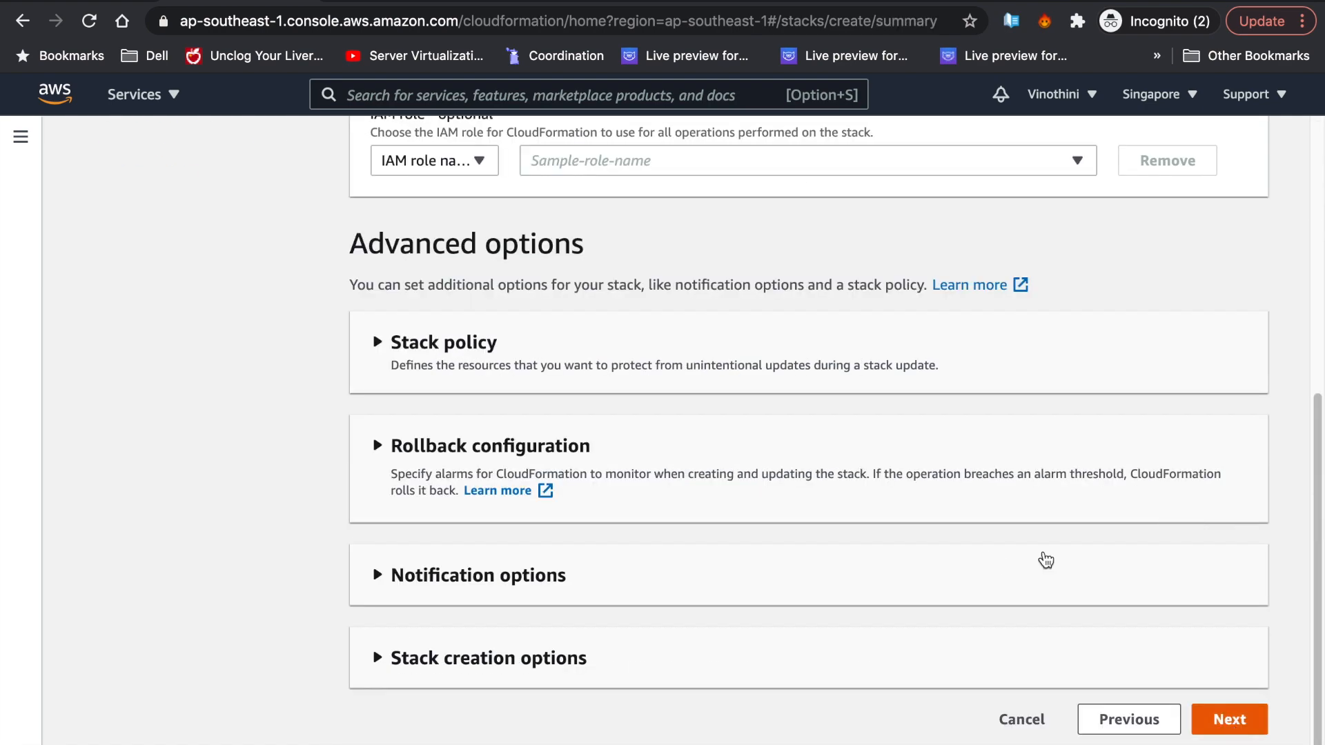
scroll(1099, 535, down, 15)
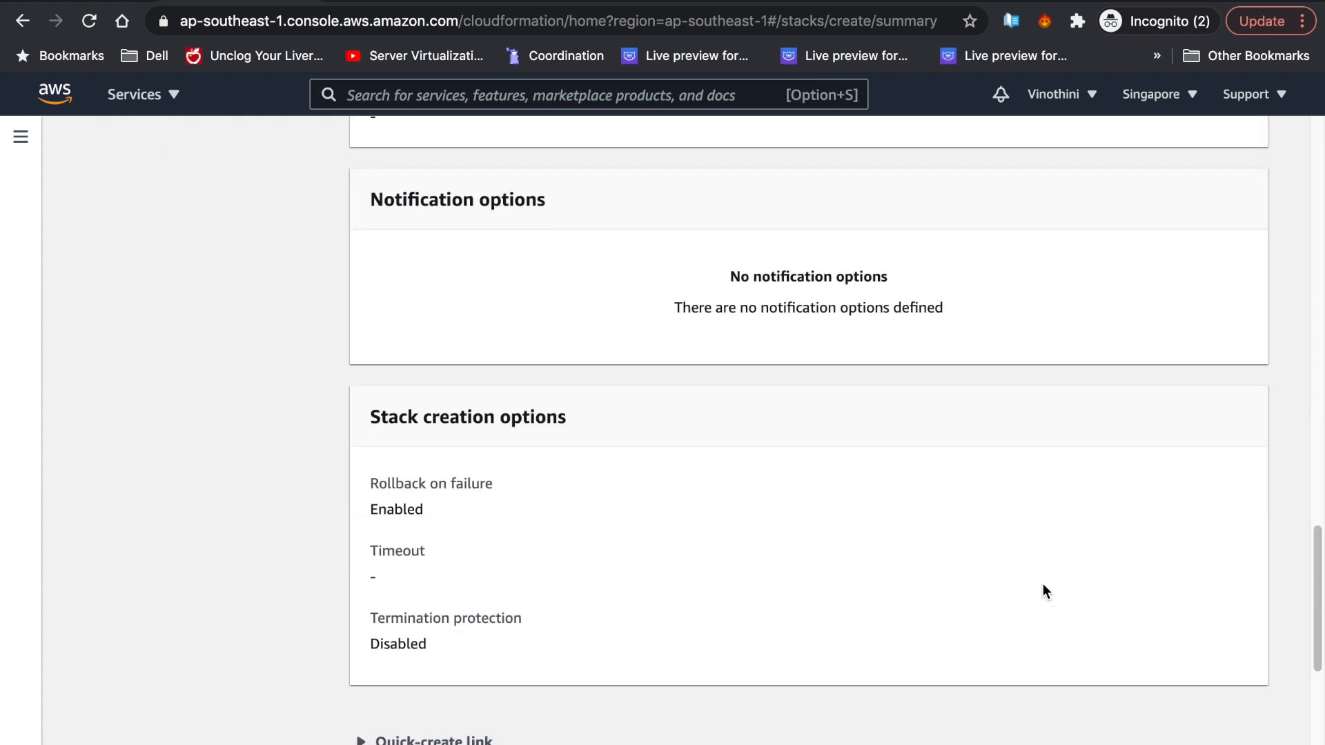
click(794, 652)
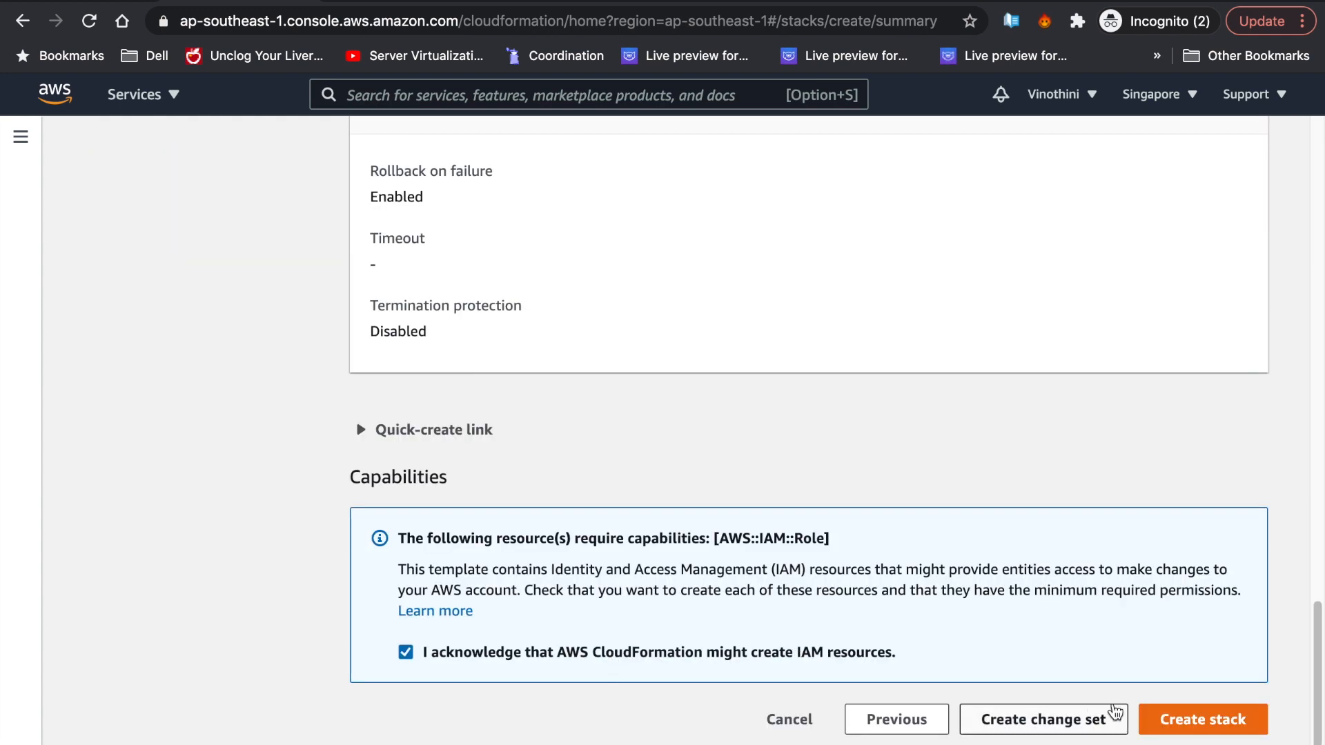
click(1164, 718)
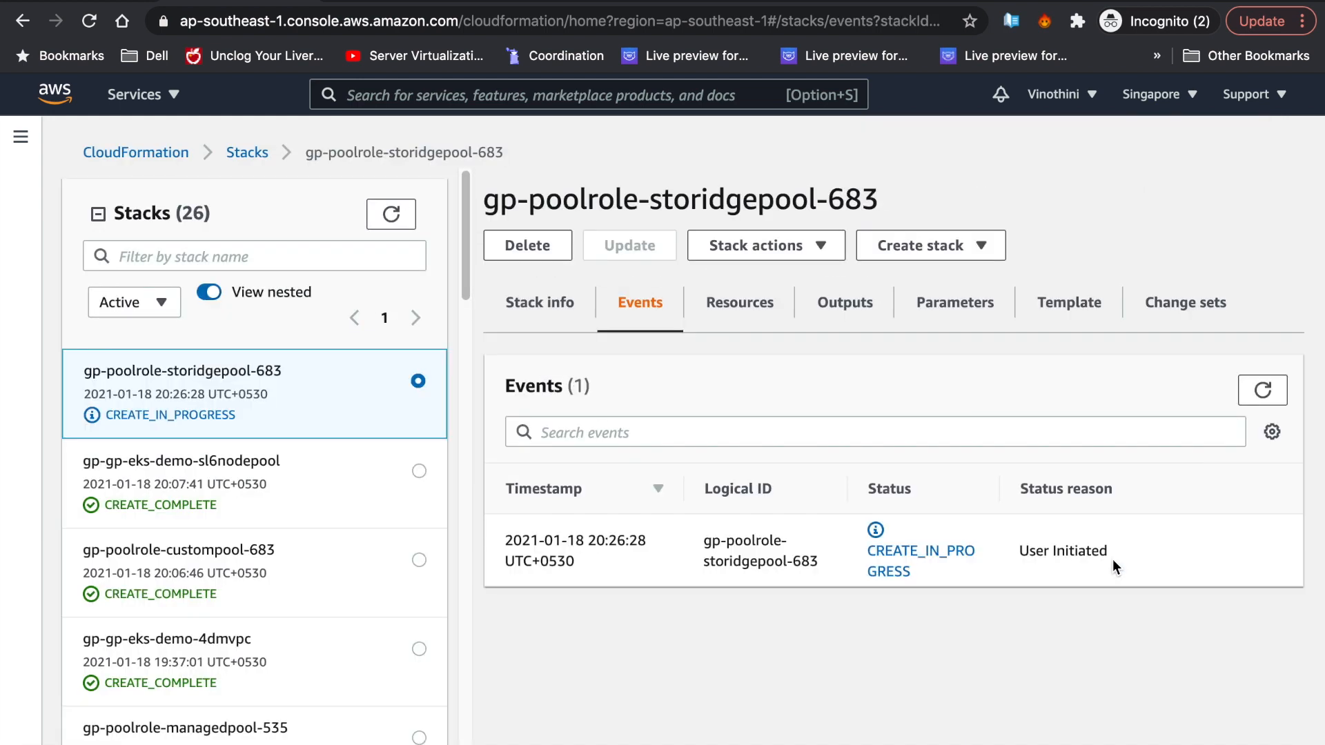
- Wait for the stack to complete, then take its NodeInstanceRole ARN back to gopaddle's Nodepool Role field
click(1260, 390)
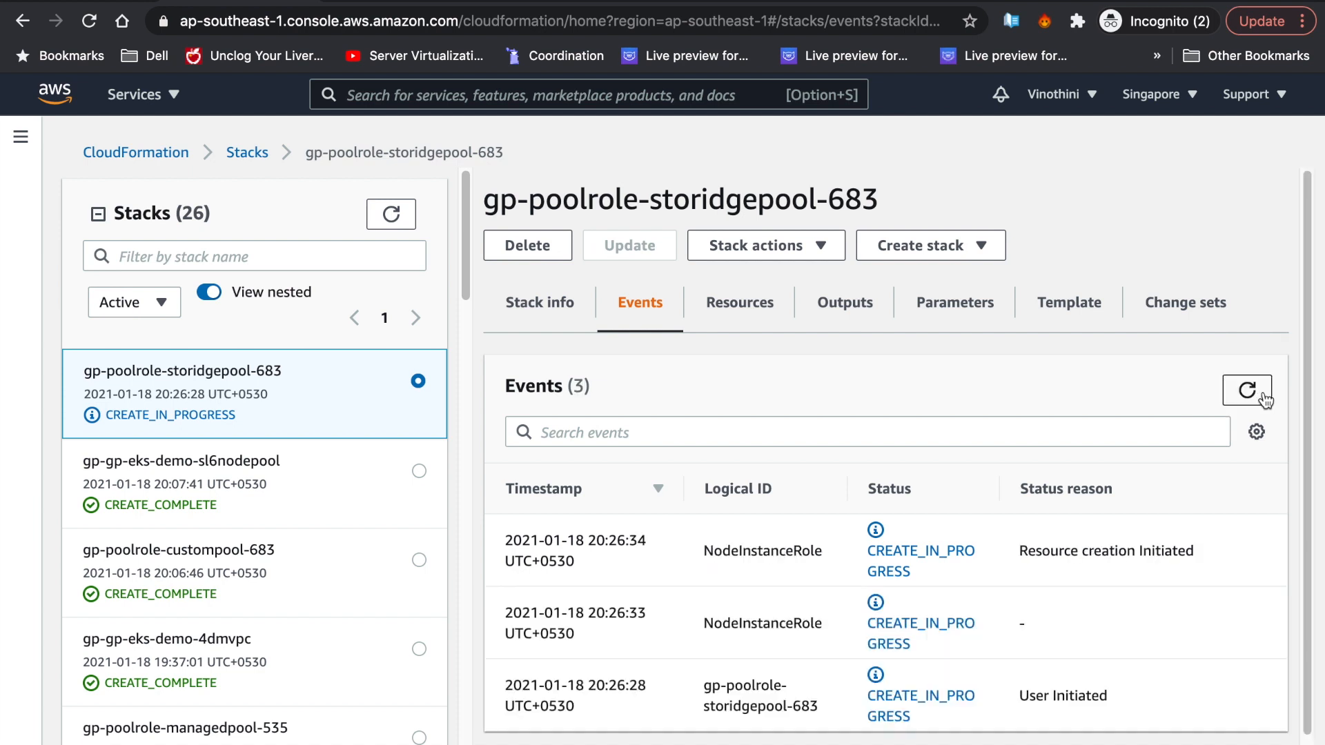
click(1257, 395)
click(1256, 393)
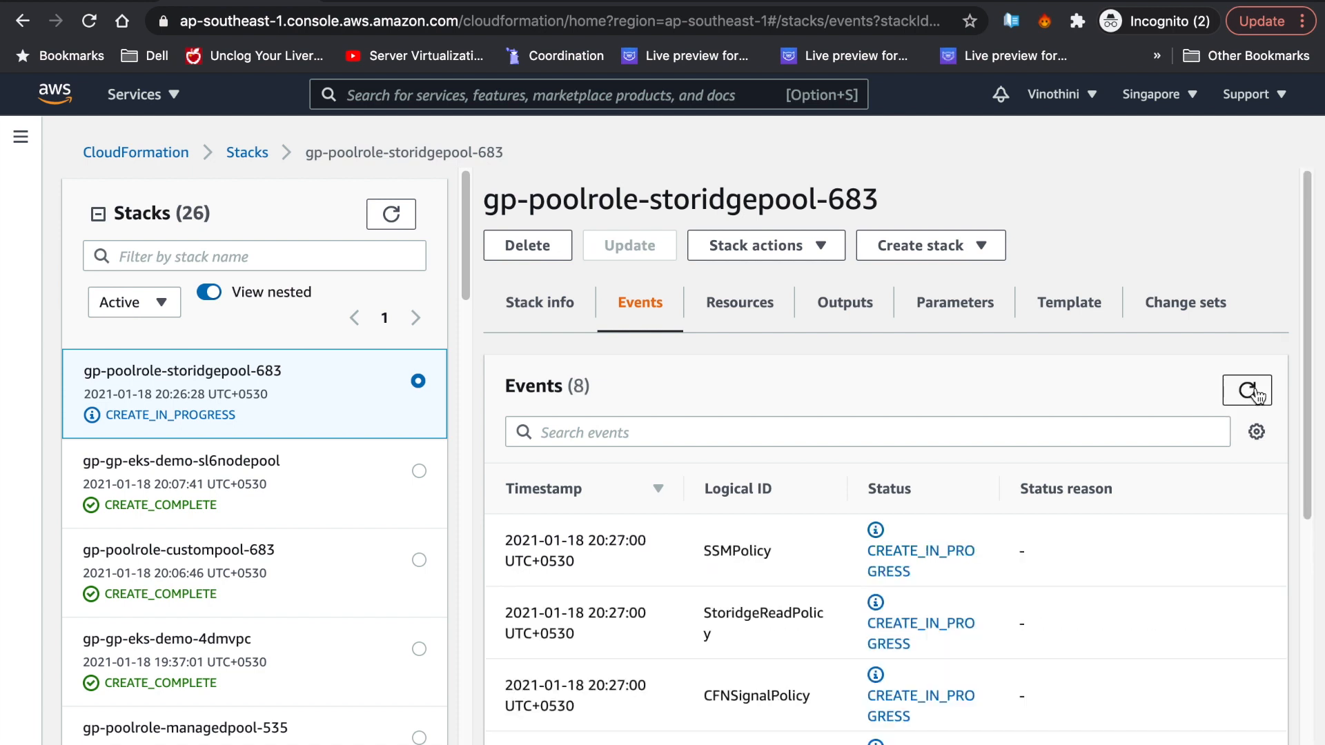
scroll(1186, 478, down, 2)
scroll(1185, 477, down, 3)
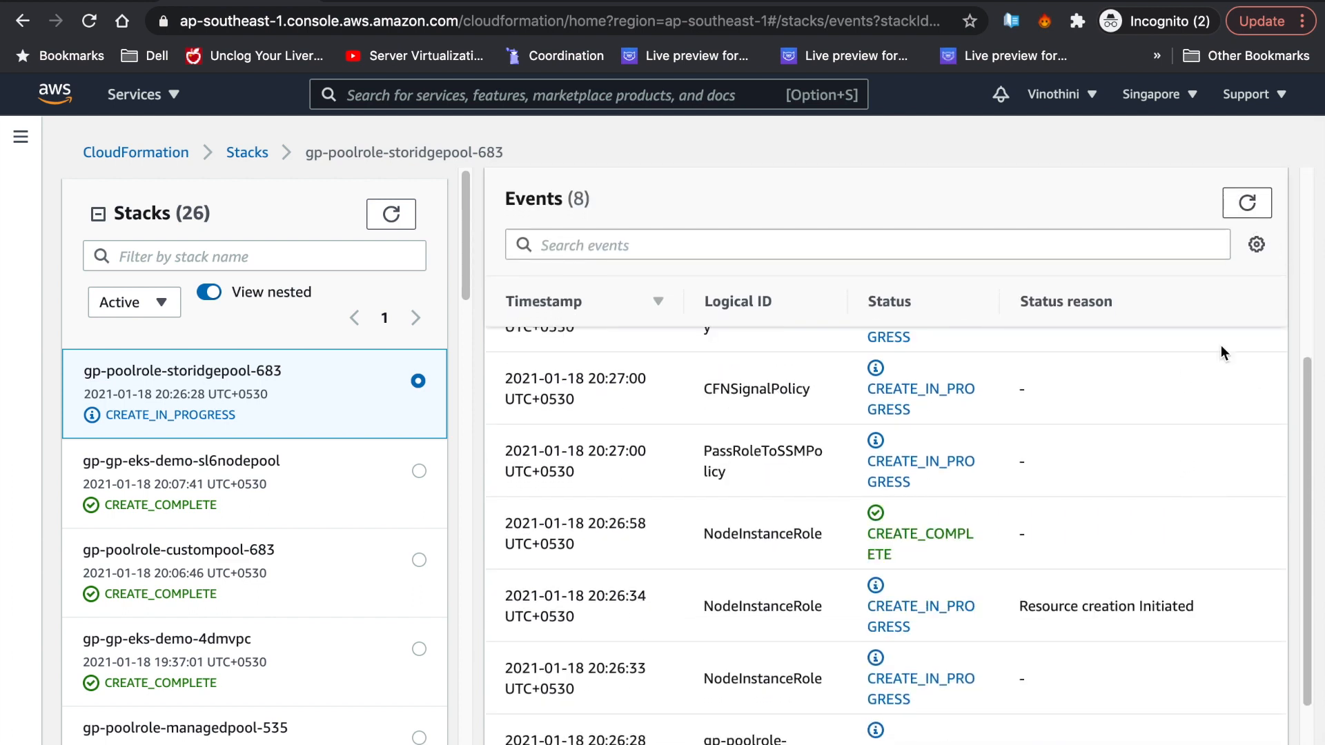
scroll(1221, 352, up, 5)
click(1247, 390)
click(1247, 390)
click(848, 302)
click(1242, 395)
triple_click(702, 578)
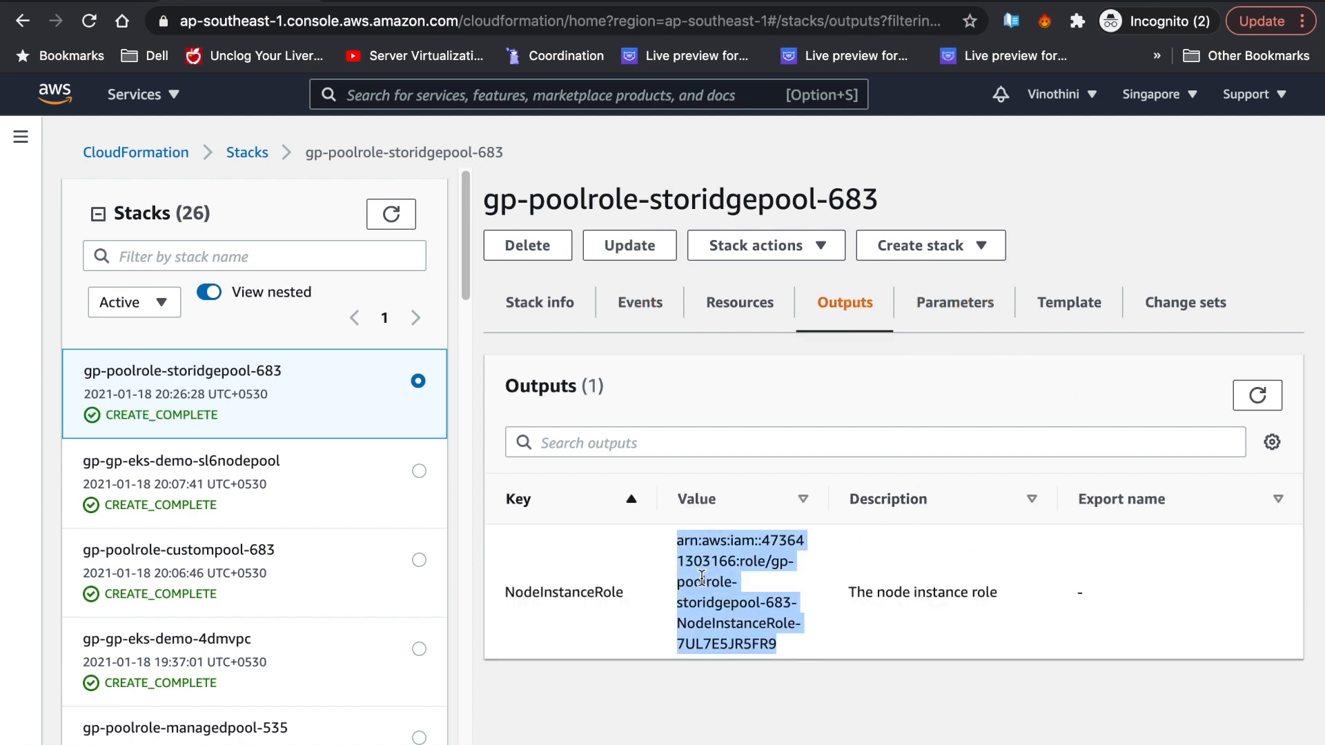
click(48, 1)
click(1016, 572)
- Paste the role ARN, add the storidgepool node pool, and refresh the pool list
key(super+v)
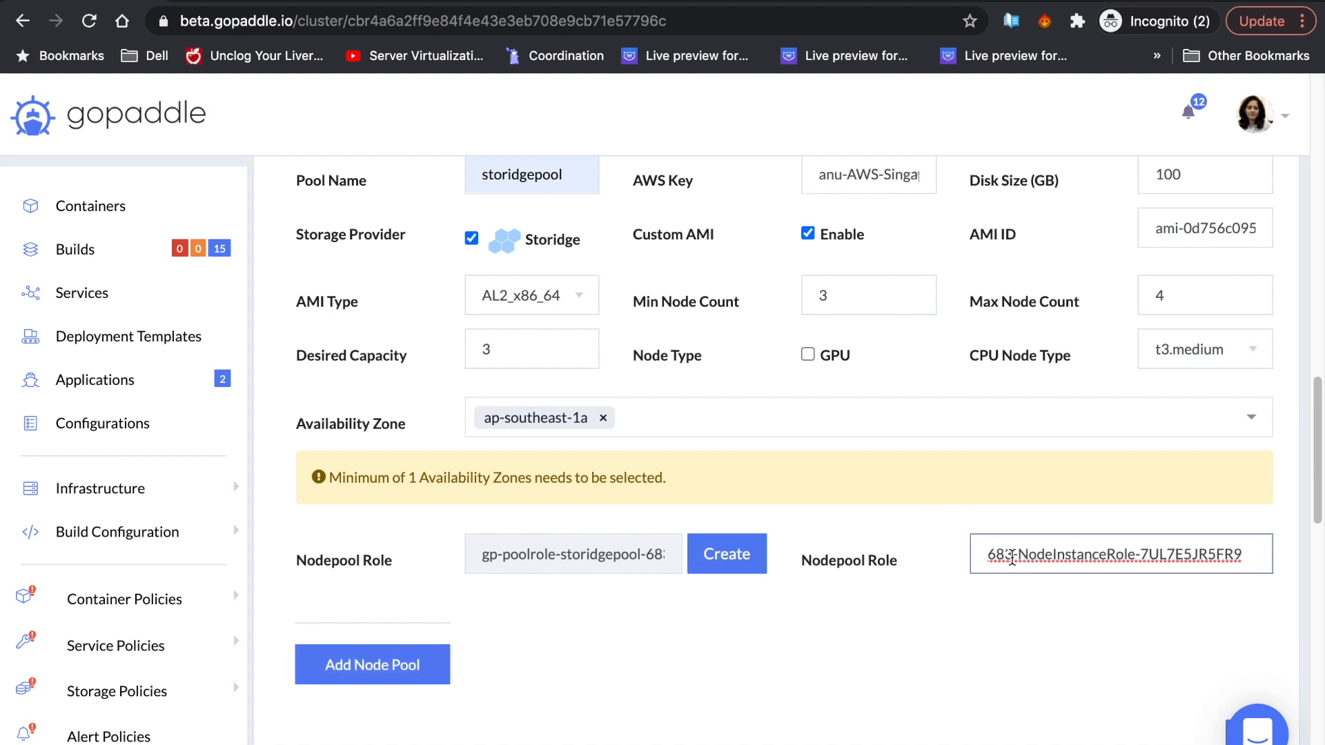
click(913, 630)
click(433, 662)
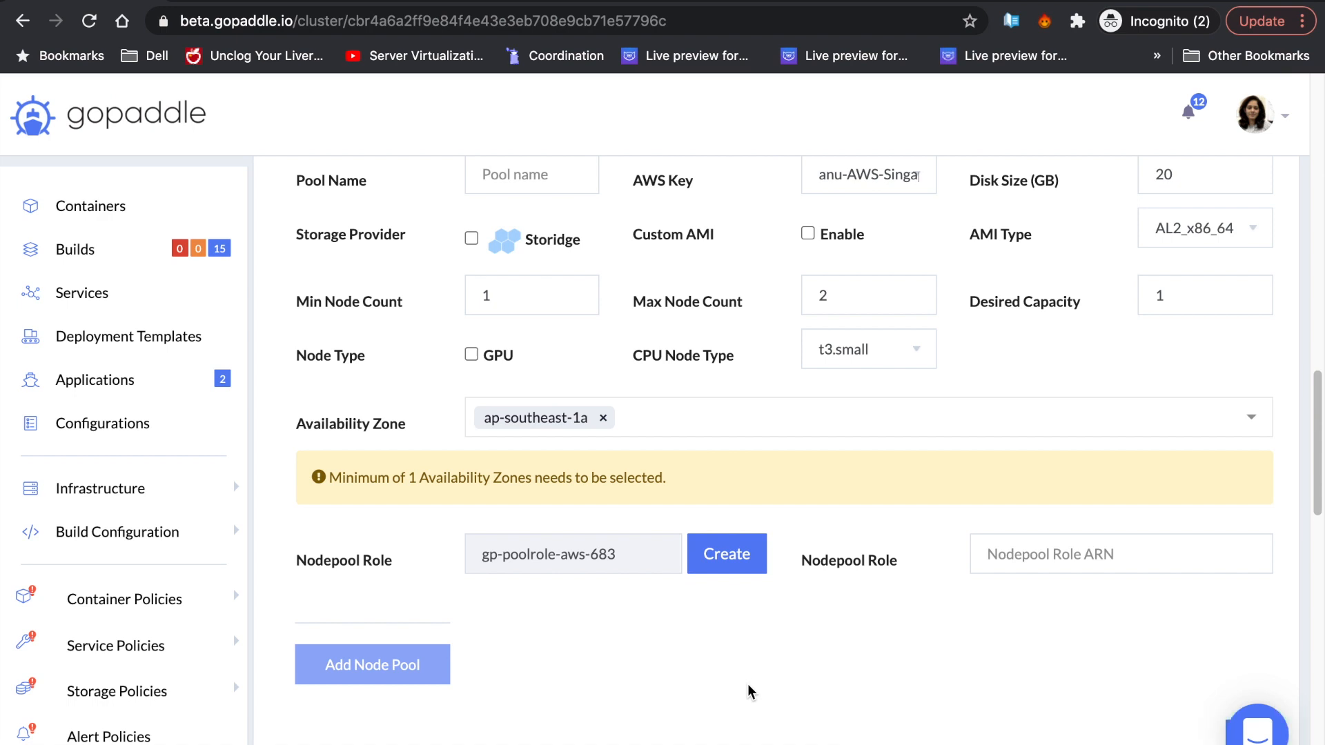
scroll(852, 625, down, 5)
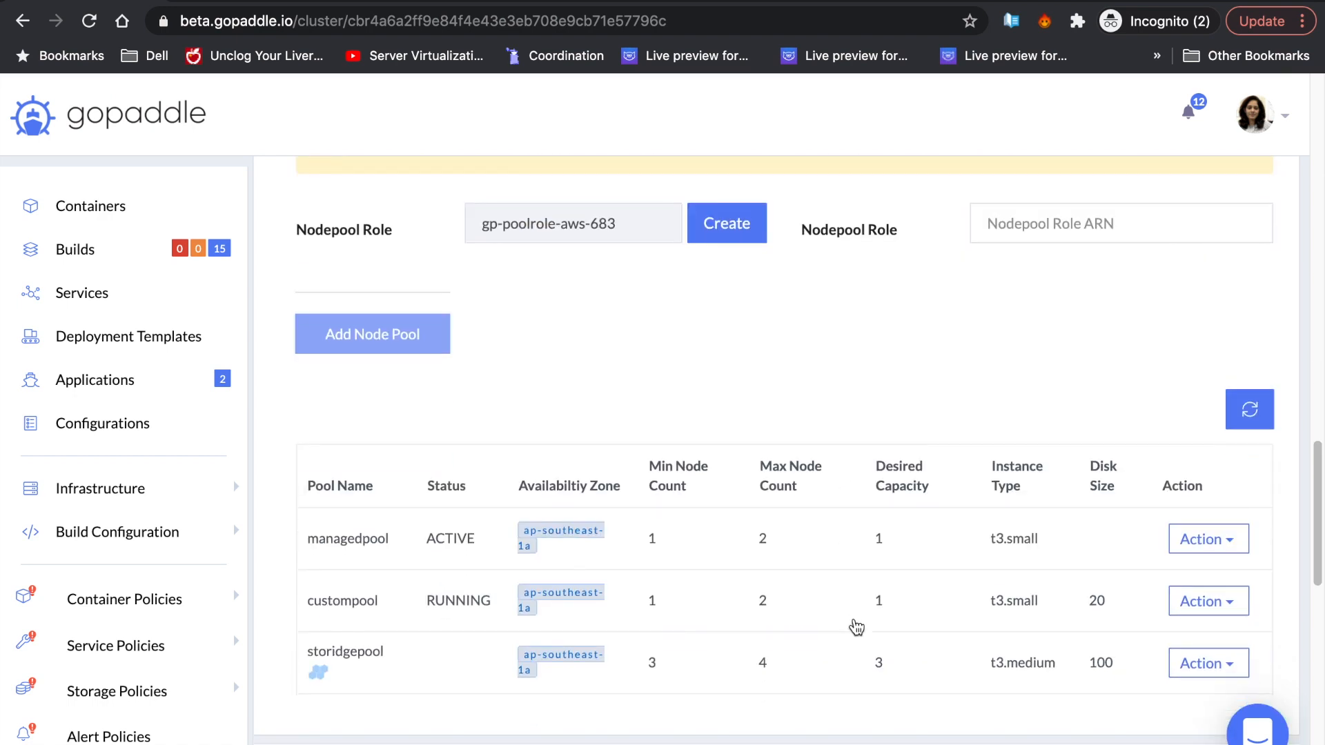
click(1240, 417)
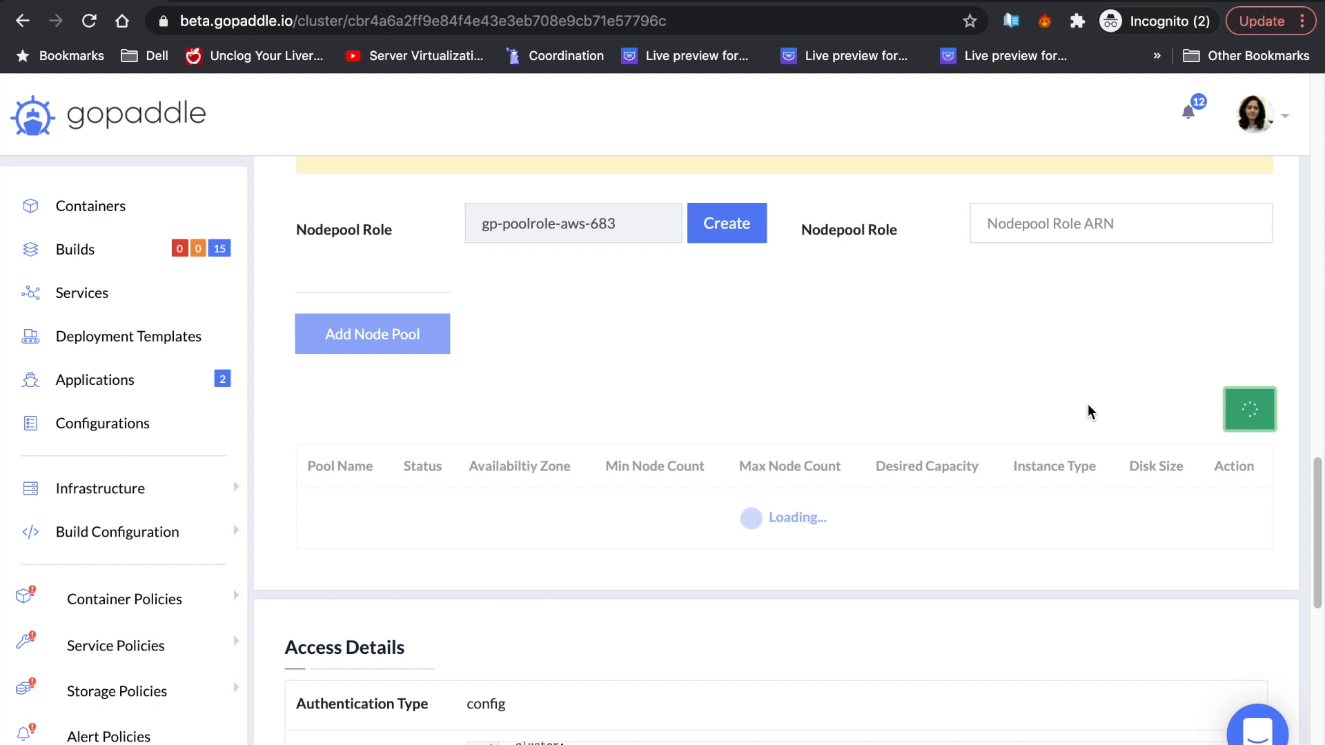
- View storidgepool's nodes and check its Storidge storage and AMI ID details
scroll(916, 548, down, 2)
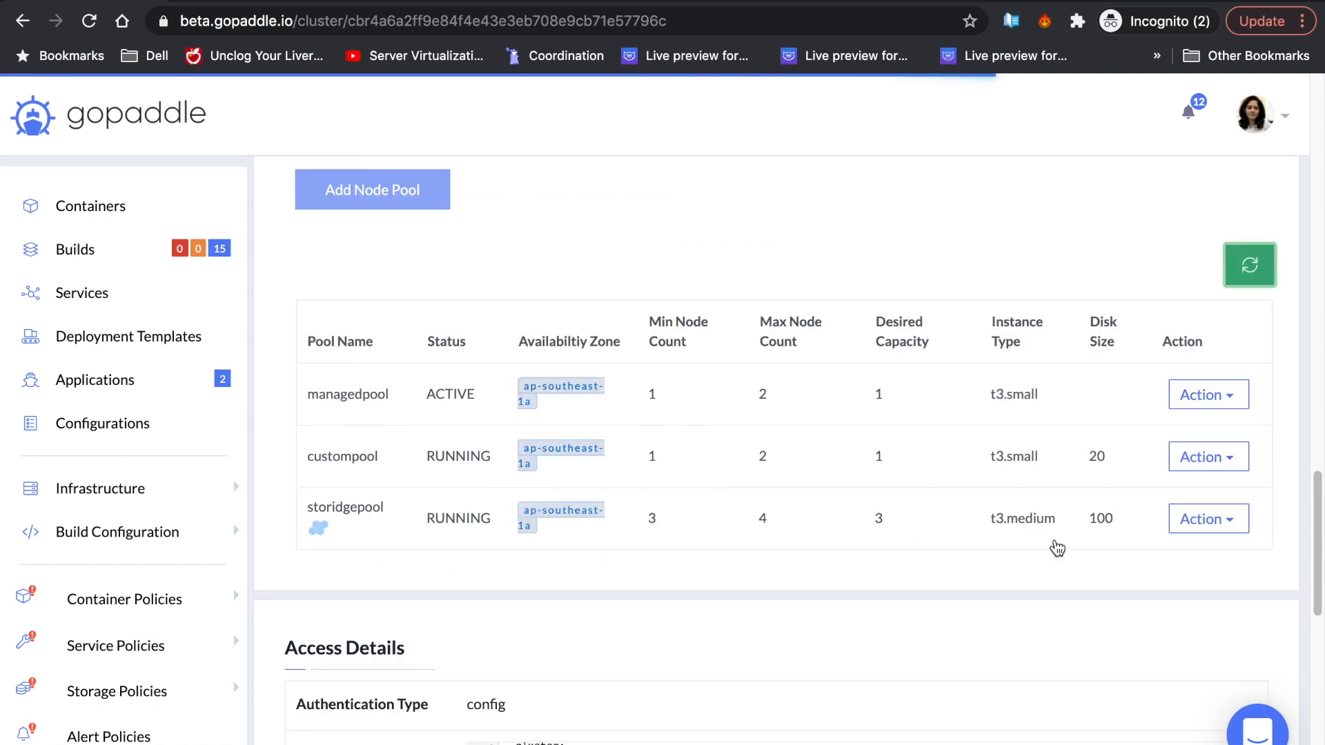
click(1216, 521)
click(1227, 559)
scroll(925, 432, down, 4)
double_click(1029, 372)
triple_click(1063, 412)
click(1129, 457)
scroll(1130, 457, down, 2)
scroll(1130, 458, down, 3)
- Expand the first node's details to check its storidgeNodePool and nodePoolName labels
click(1186, 323)
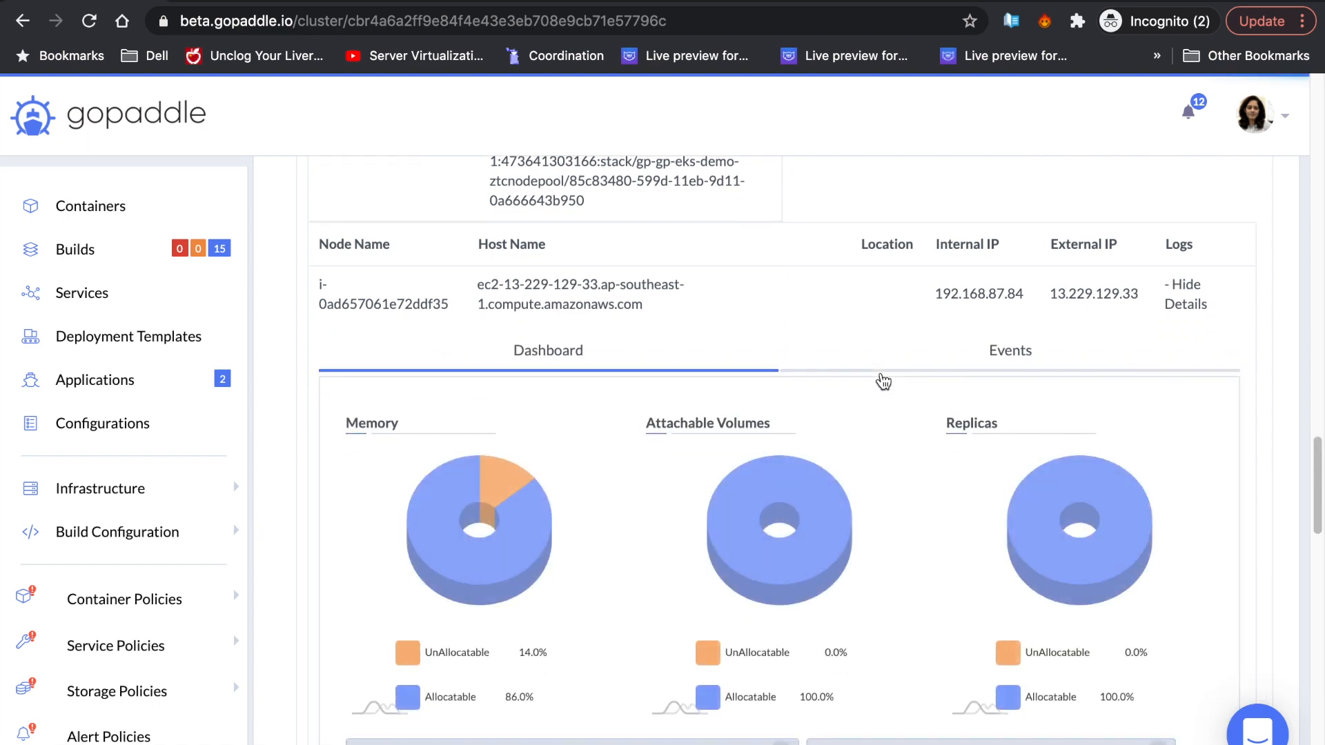
scroll(882, 378, down, 4)
drag(462, 568, 592, 572)
scroll(759, 726, down, 1)
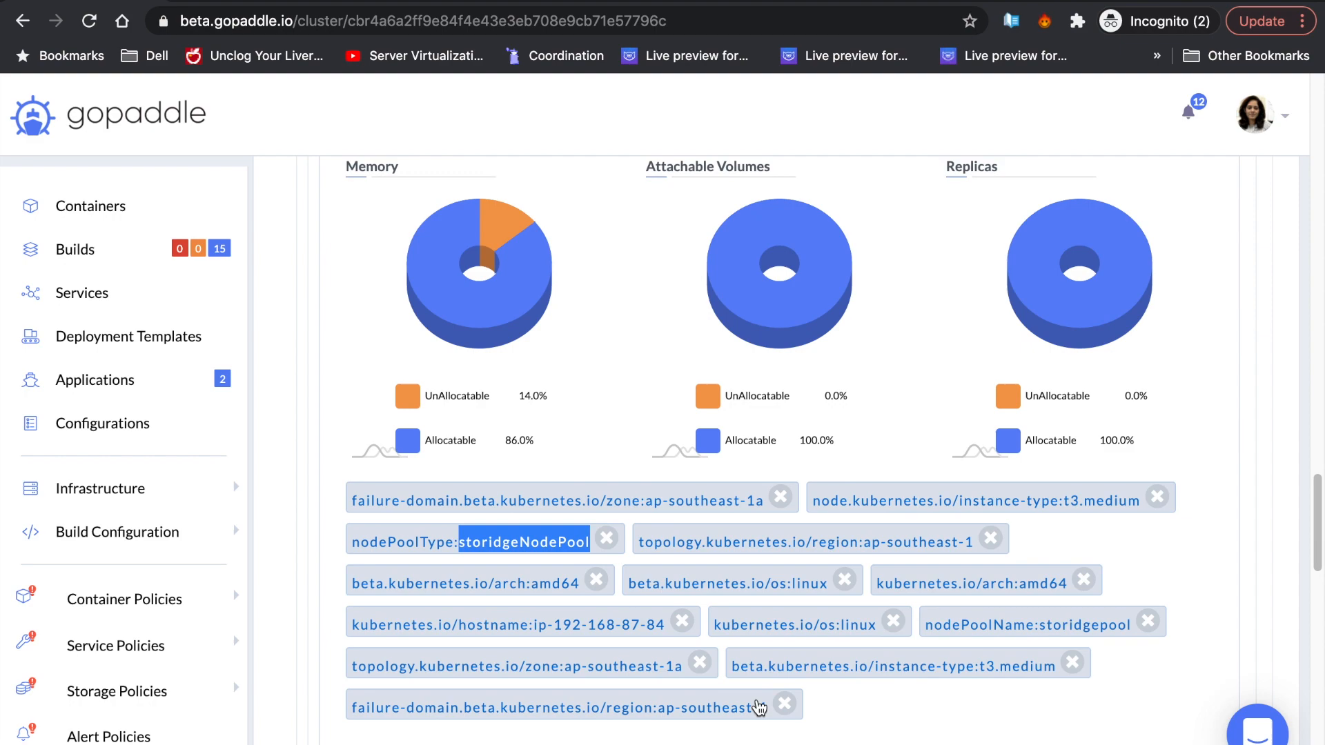
drag(925, 628, 1136, 623)
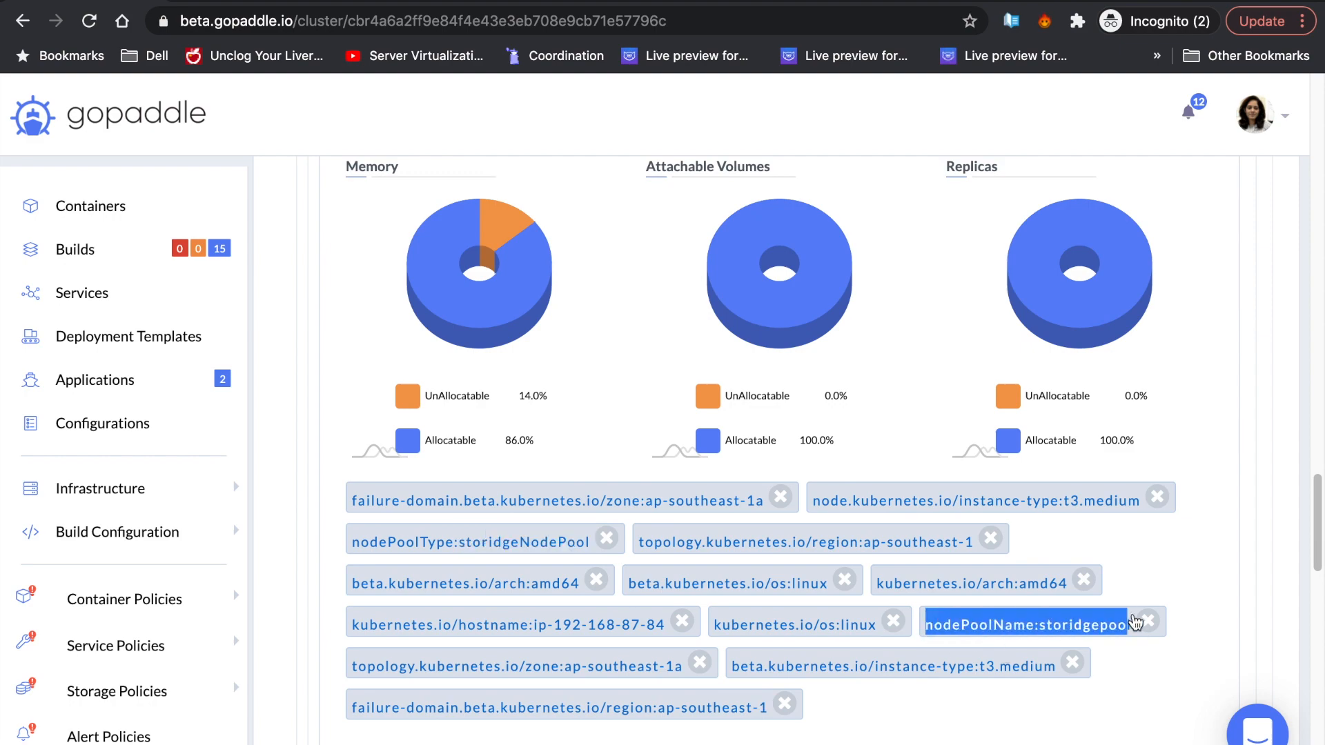
click(1116, 712)
scroll(1117, 712, down, 8)
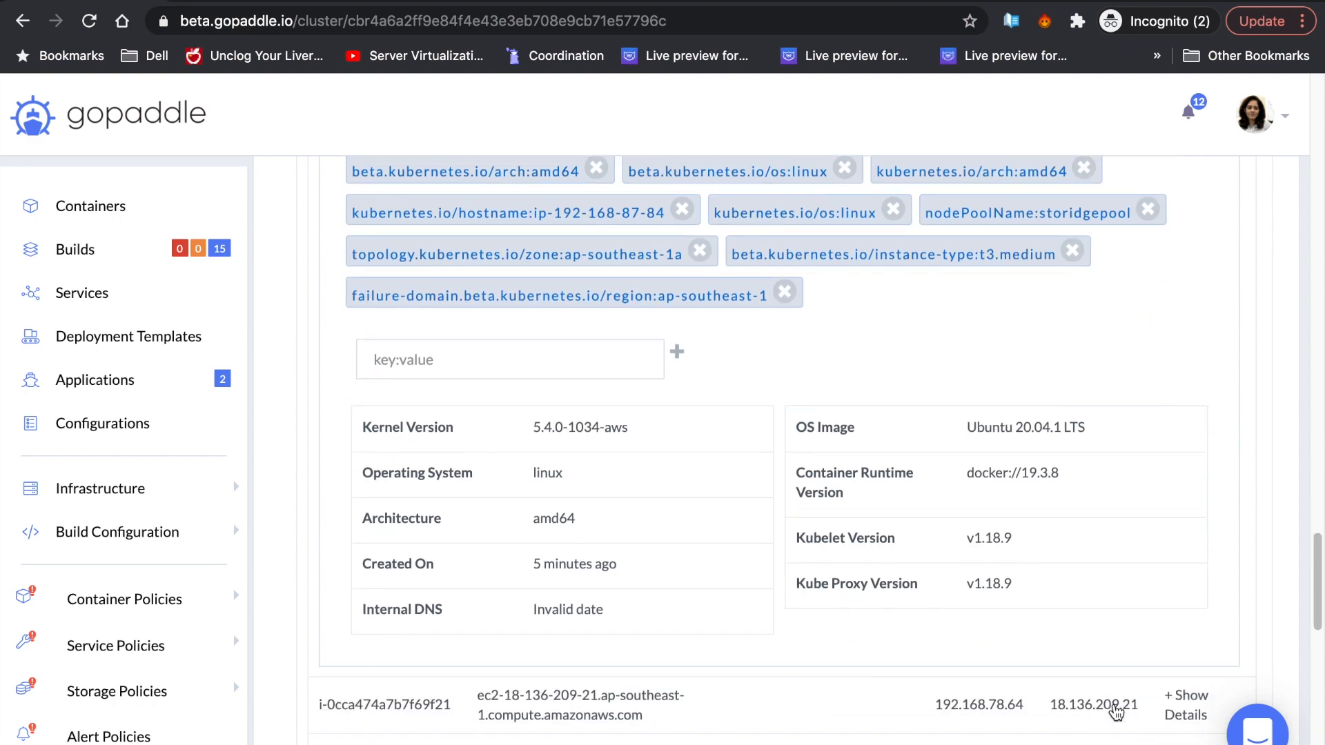
scroll(1116, 713, down, 12)
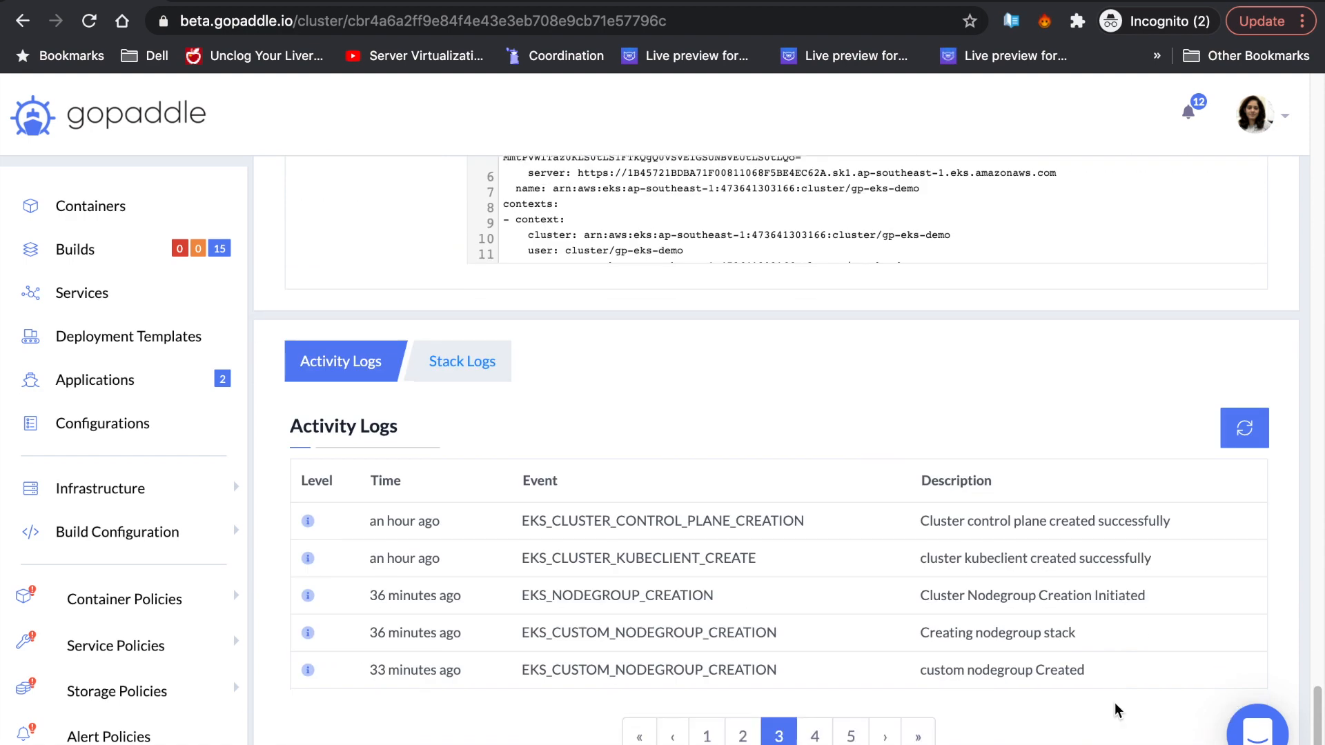
- Open the cluster's Stack Logs and review custompool's node pool stack events
click(475, 373)
scroll(986, 585, down, 2)
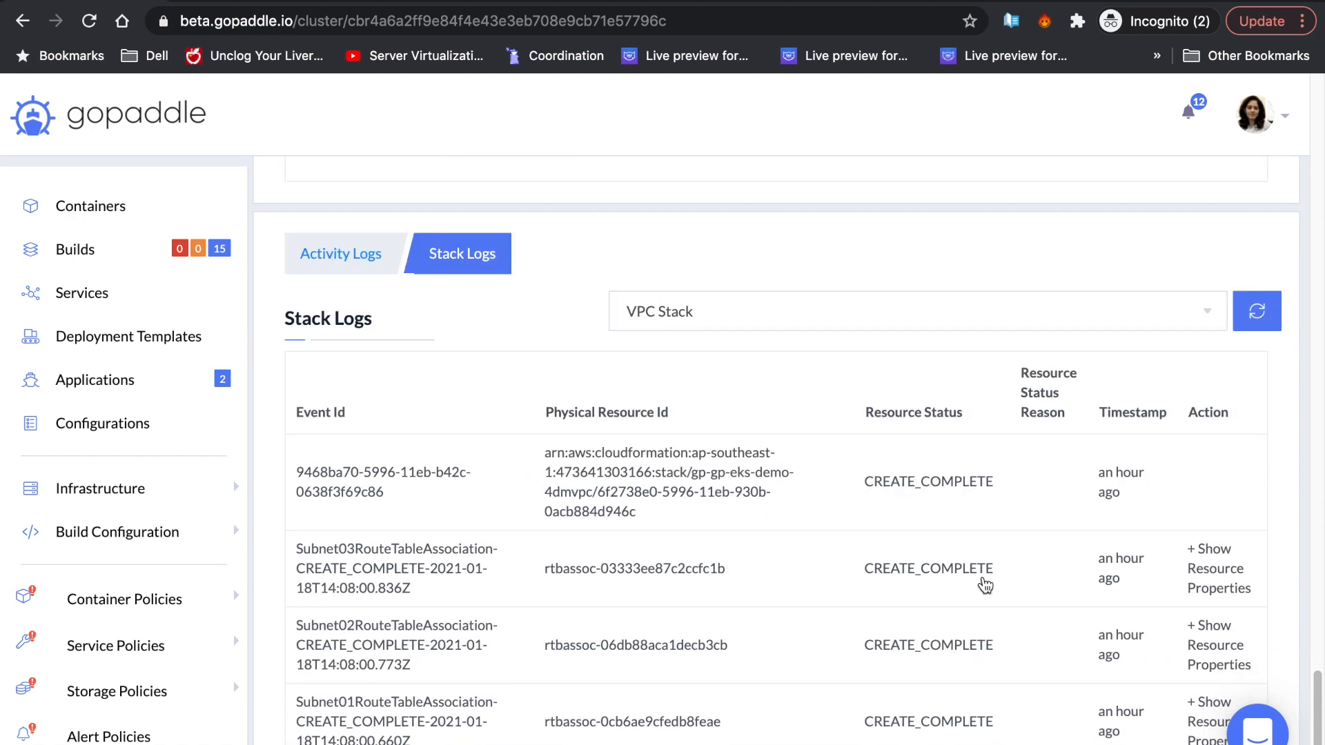
click(1187, 562)
scroll(746, 542, down, 1)
click(652, 286)
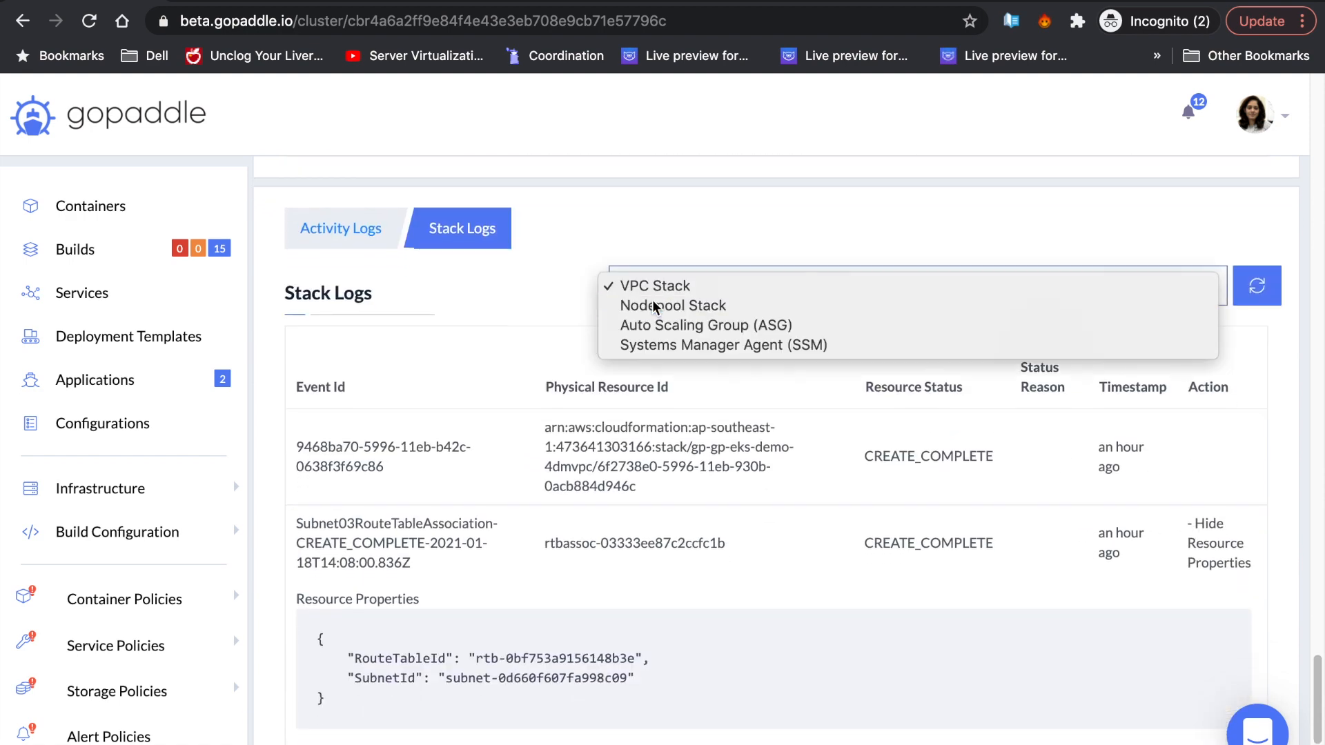
click(652, 304)
click(977, 446)
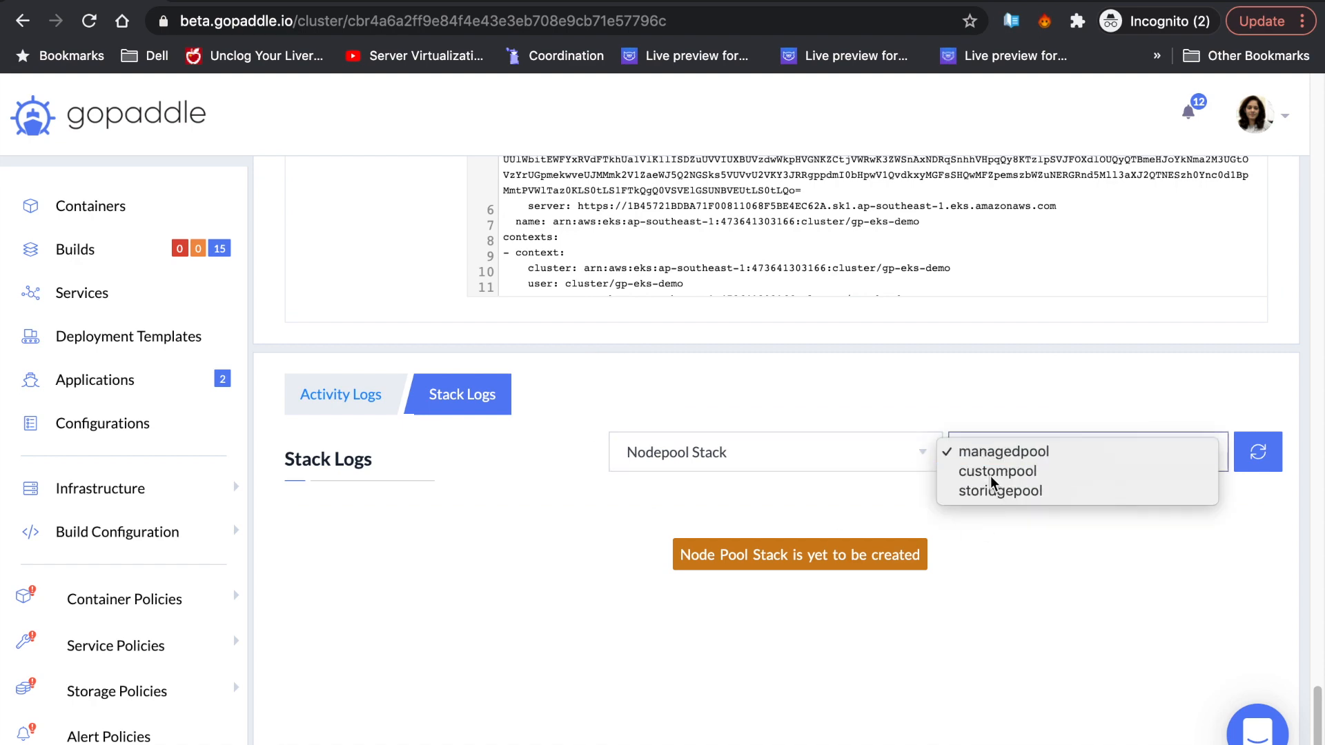
click(991, 475)
scroll(1209, 502, down, 4)
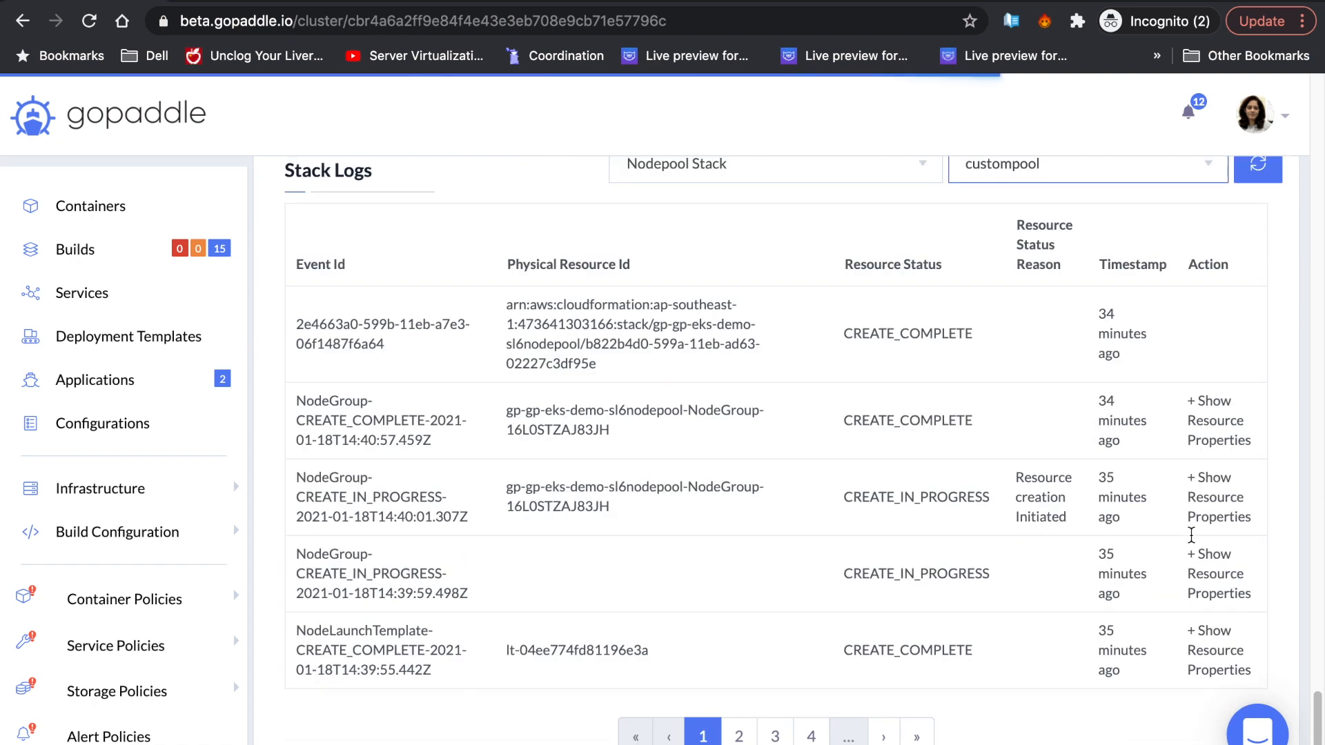
click(1211, 445)
scroll(780, 386, down, 4)
scroll(794, 390, up, 6)
- Check the Auto Scaling Group logs and the instance launch properties
click(814, 319)
click(811, 335)
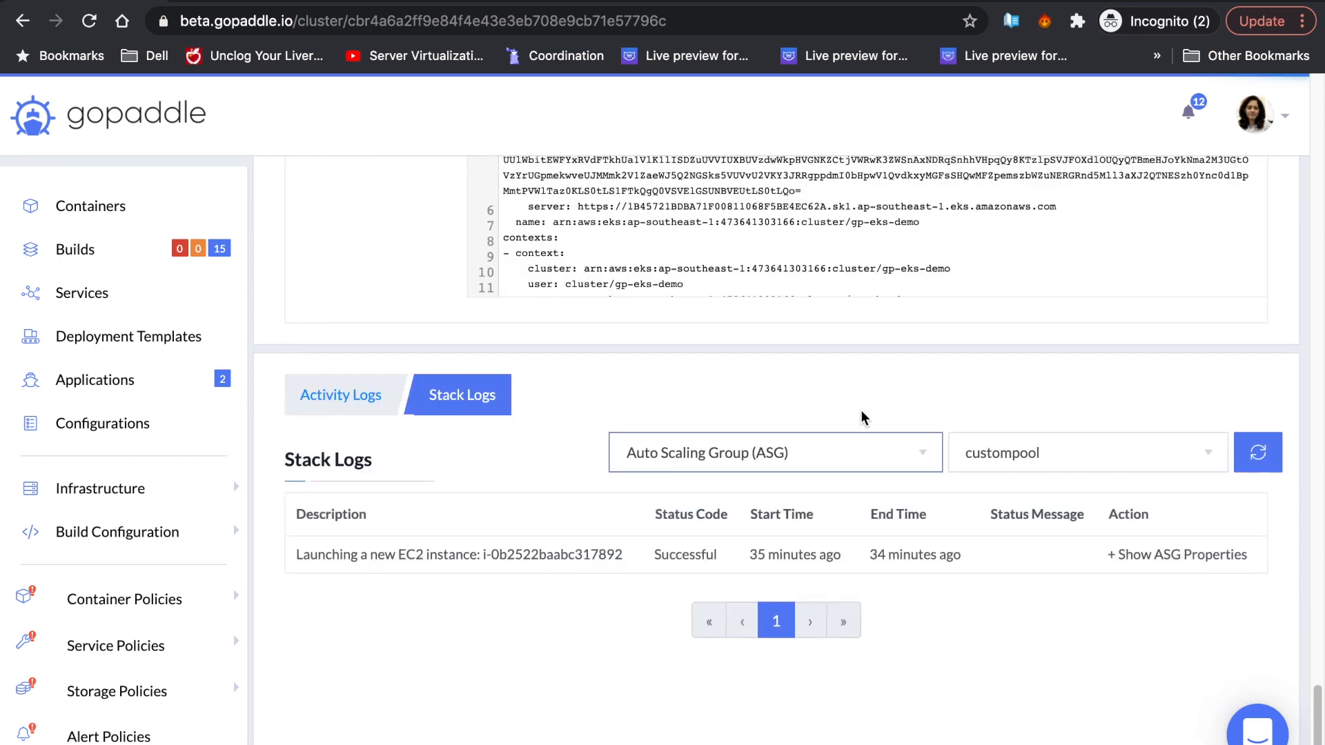
click(1211, 555)
scroll(973, 562, down, 2)
- Load the Systems Manager Agent logs for storidge and expand the Get_Token_Name step
click(873, 332)
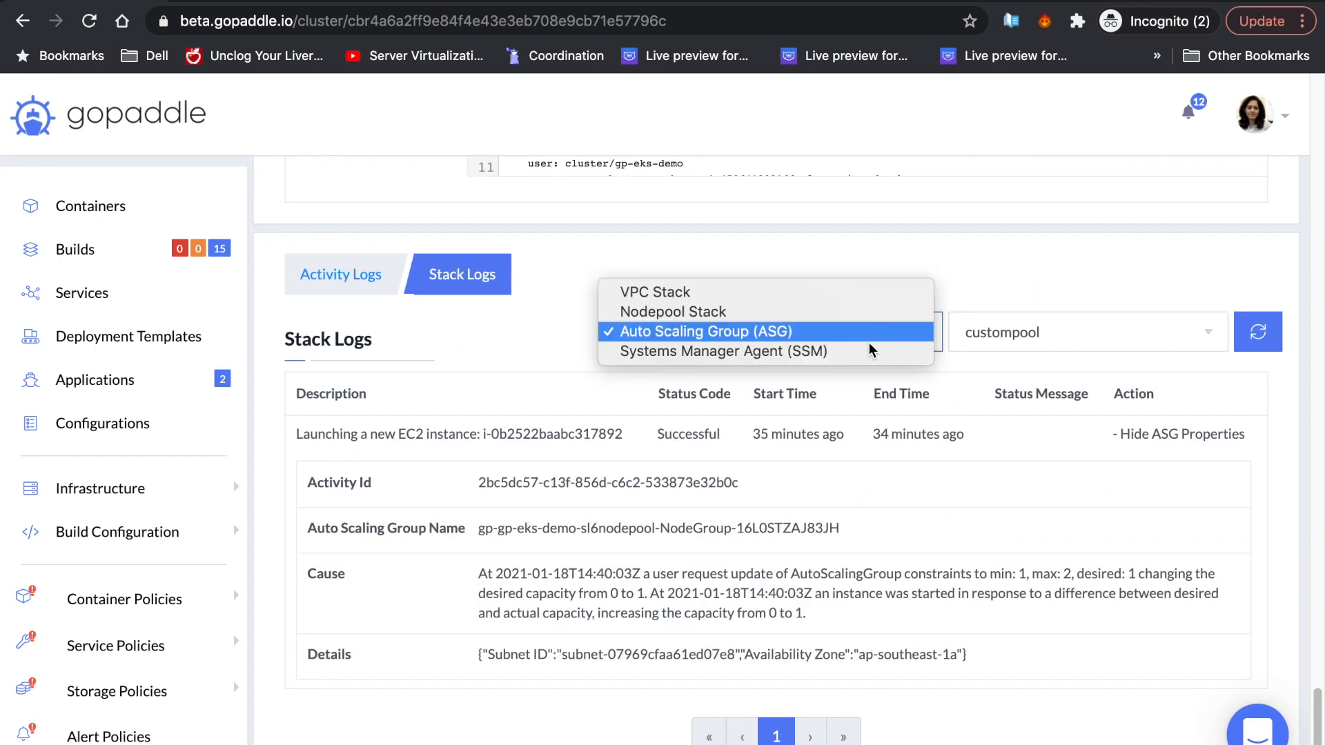
click(870, 352)
click(999, 449)
click(1006, 476)
click(1248, 459)
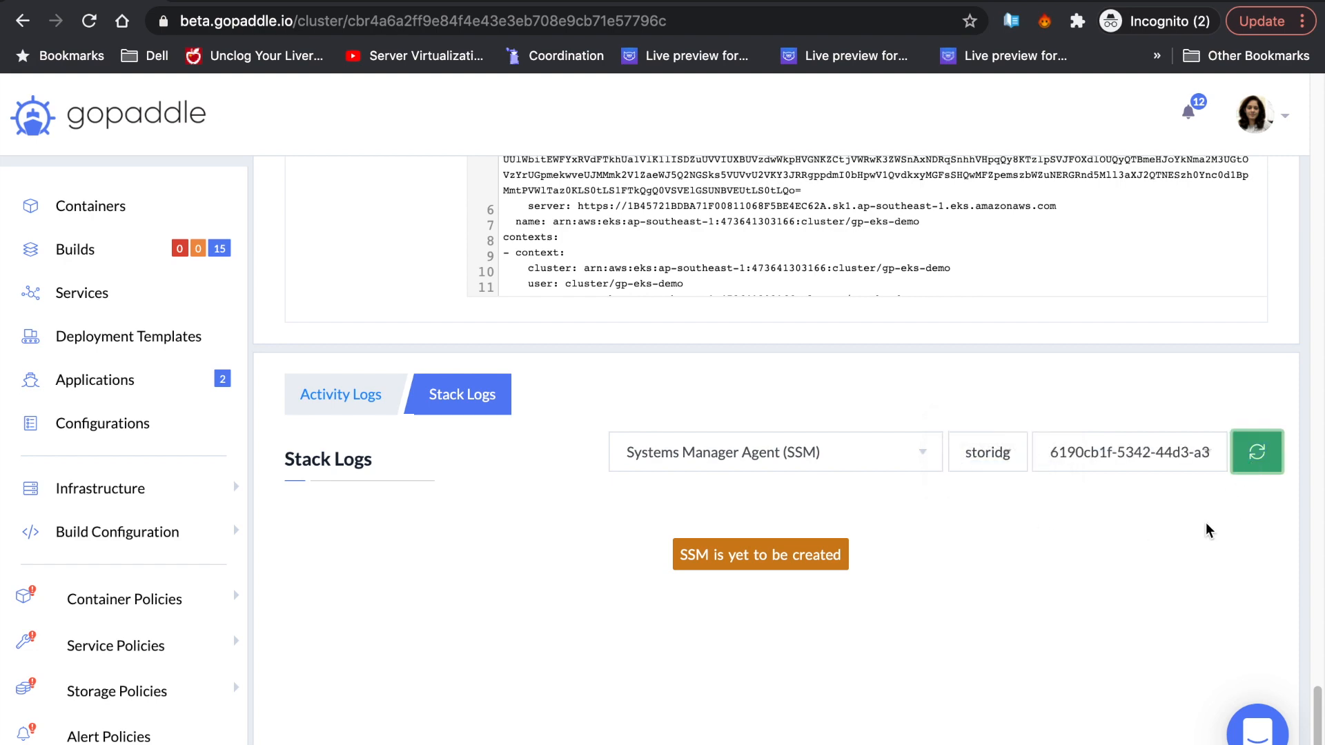
scroll(1135, 591, down, 1)
click(1108, 521)
scroll(848, 456, down, 8)
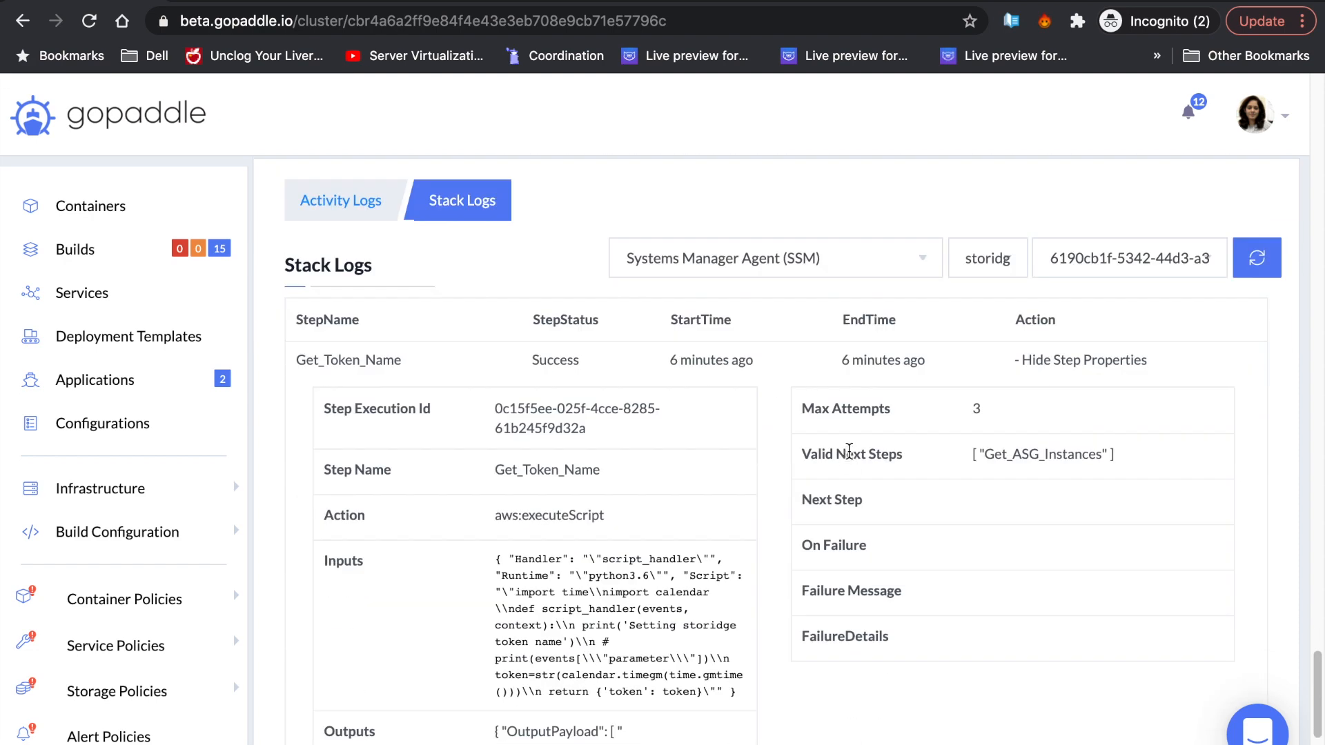
scroll(848, 456, up, 8)
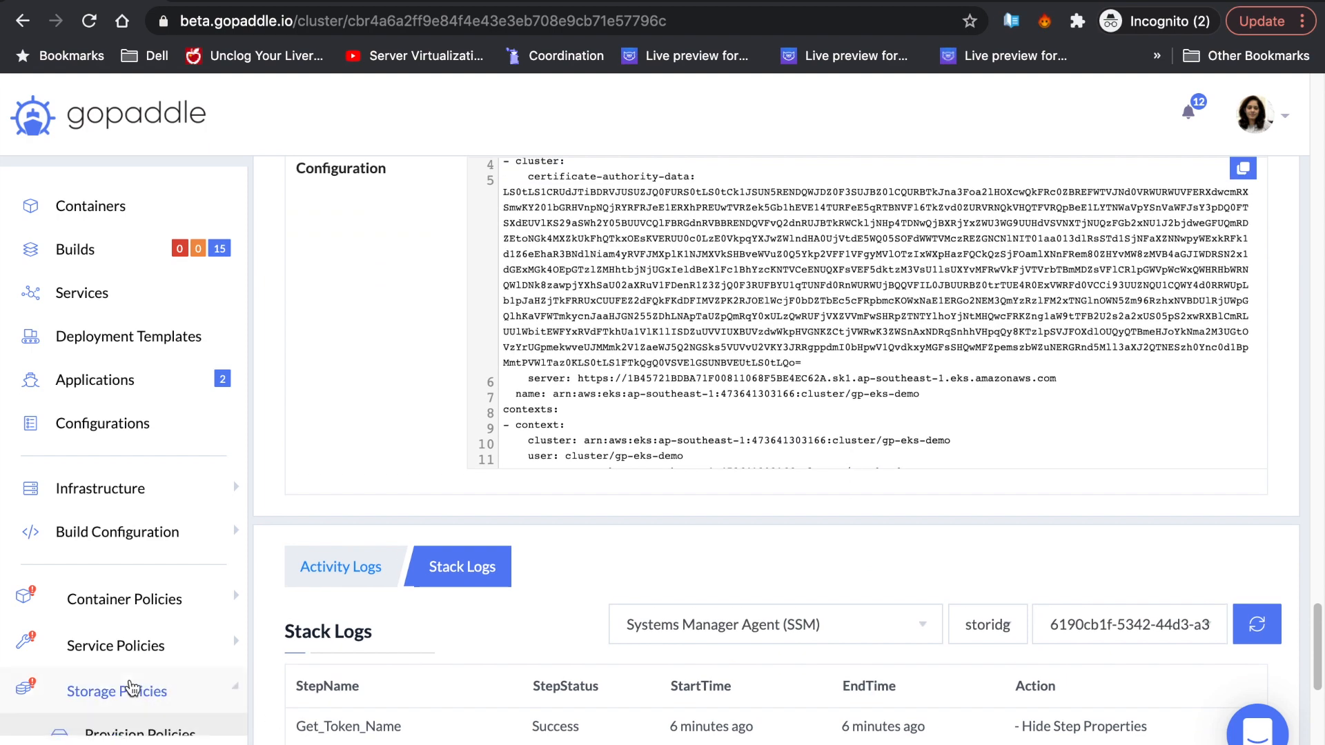
click(133, 691)
- Open the storidge provision policy on page 3 and review its ext4 filesystem setting
click(159, 656)
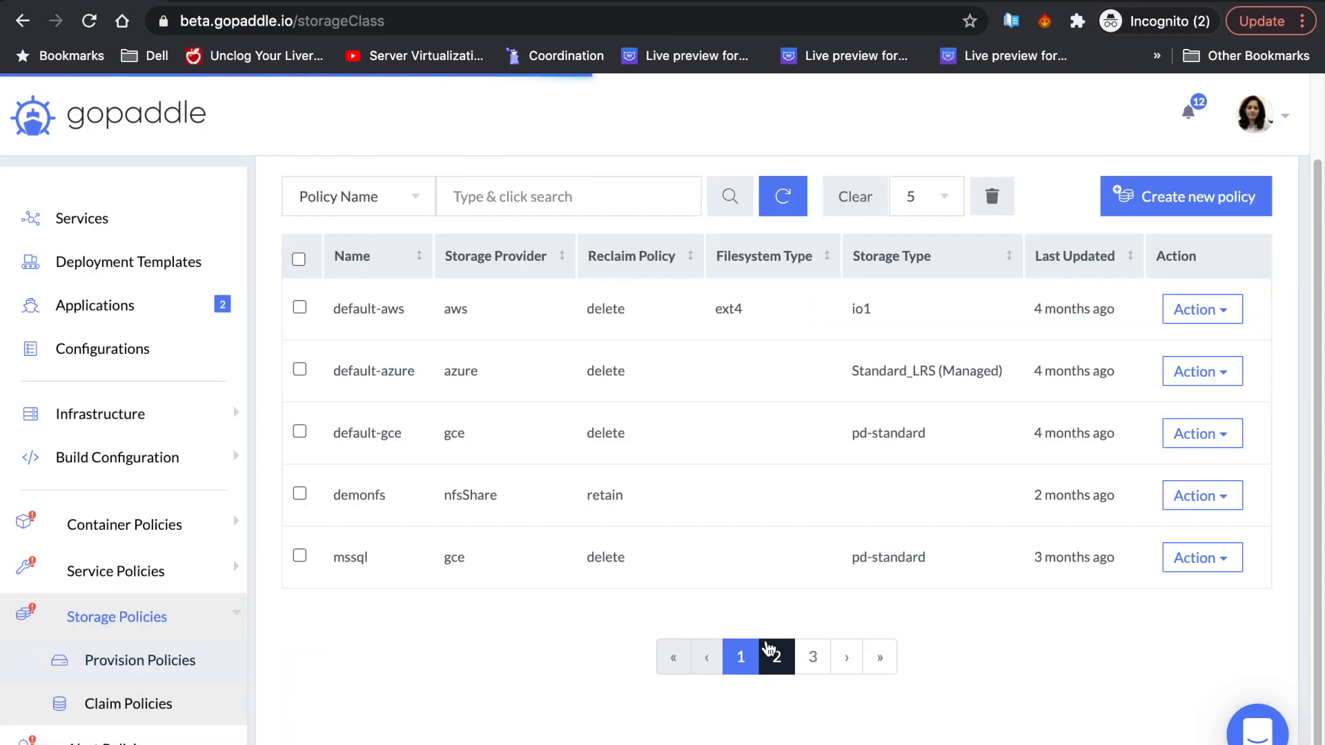
click(780, 652)
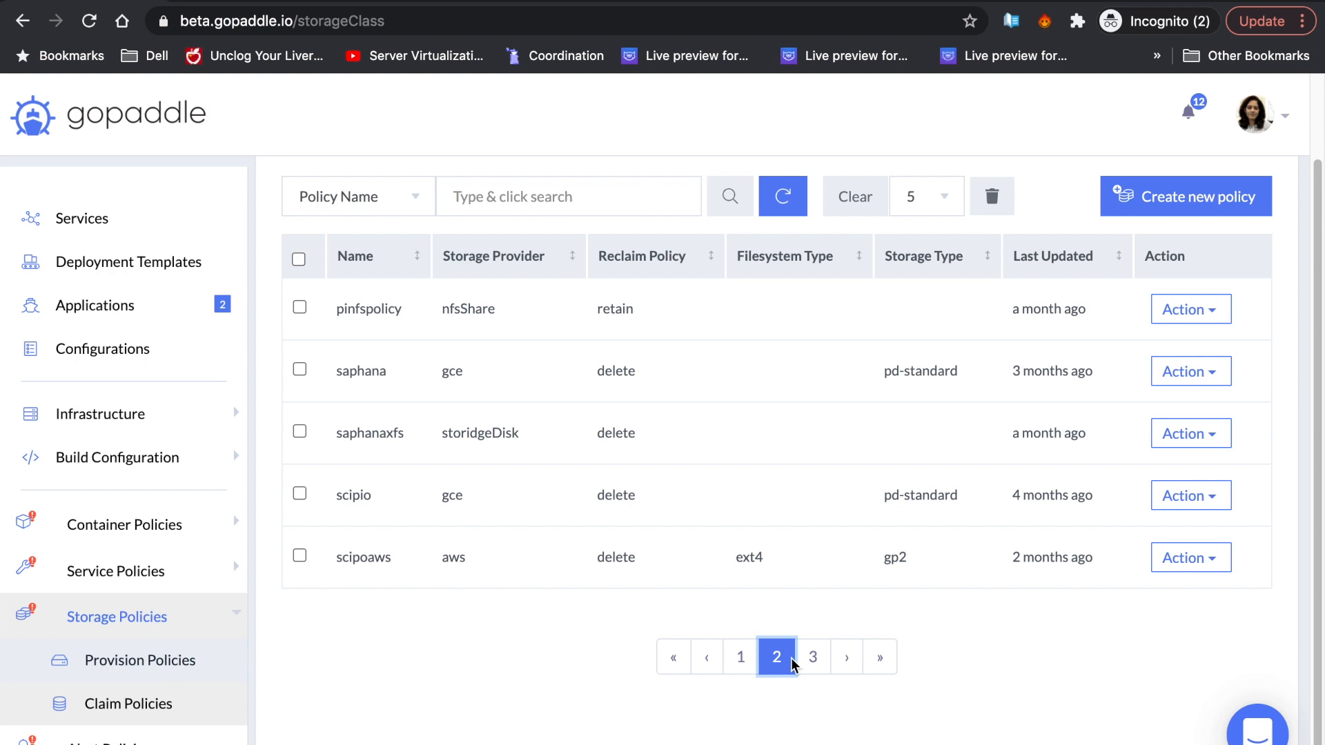
click(804, 660)
click(372, 382)
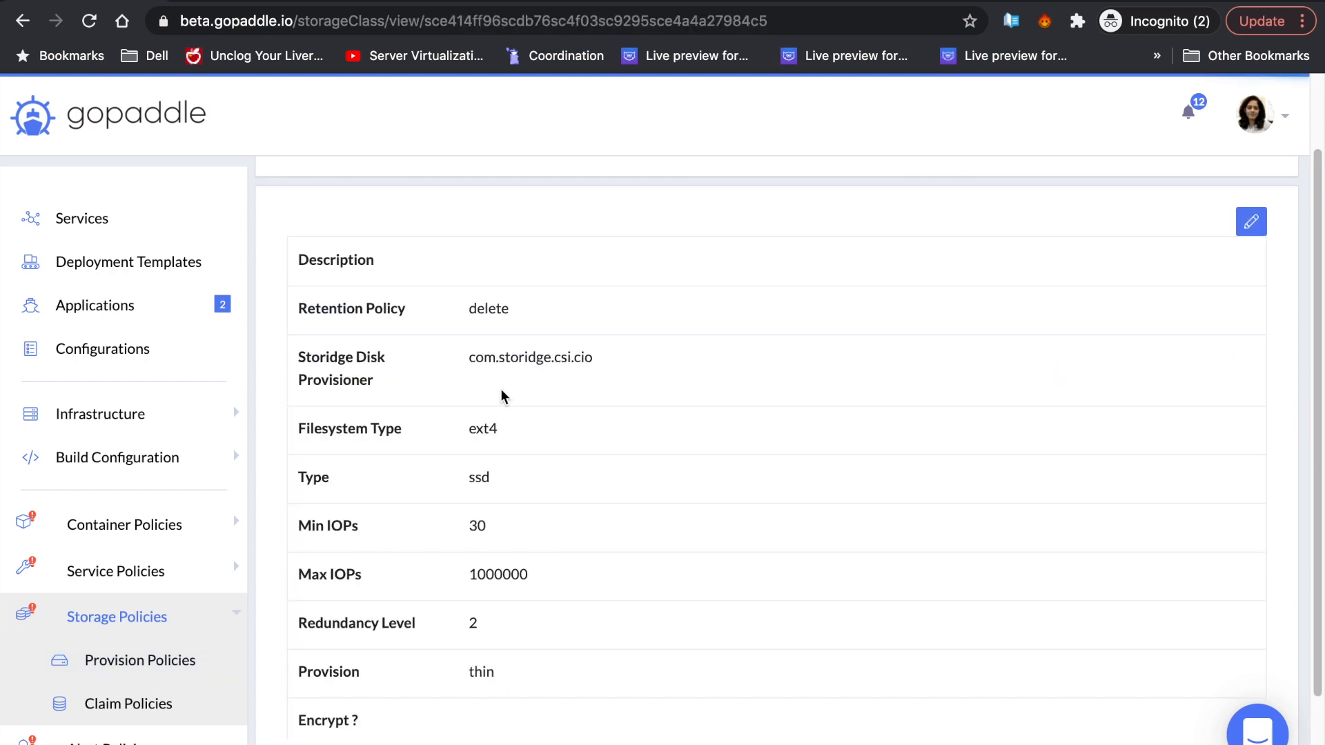
scroll(582, 392, down, 1)
drag(581, 391, 434, 390)
click(898, 514)
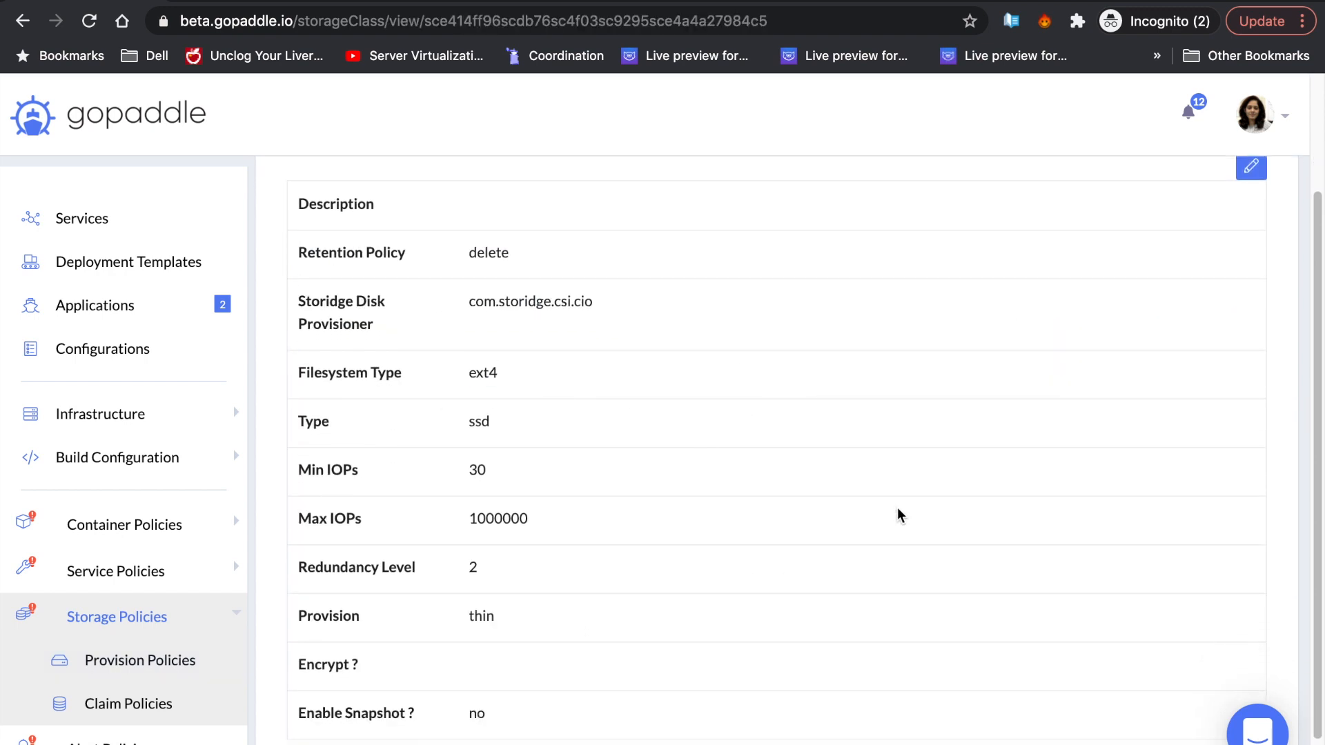
scroll(624, 573, up, 2)
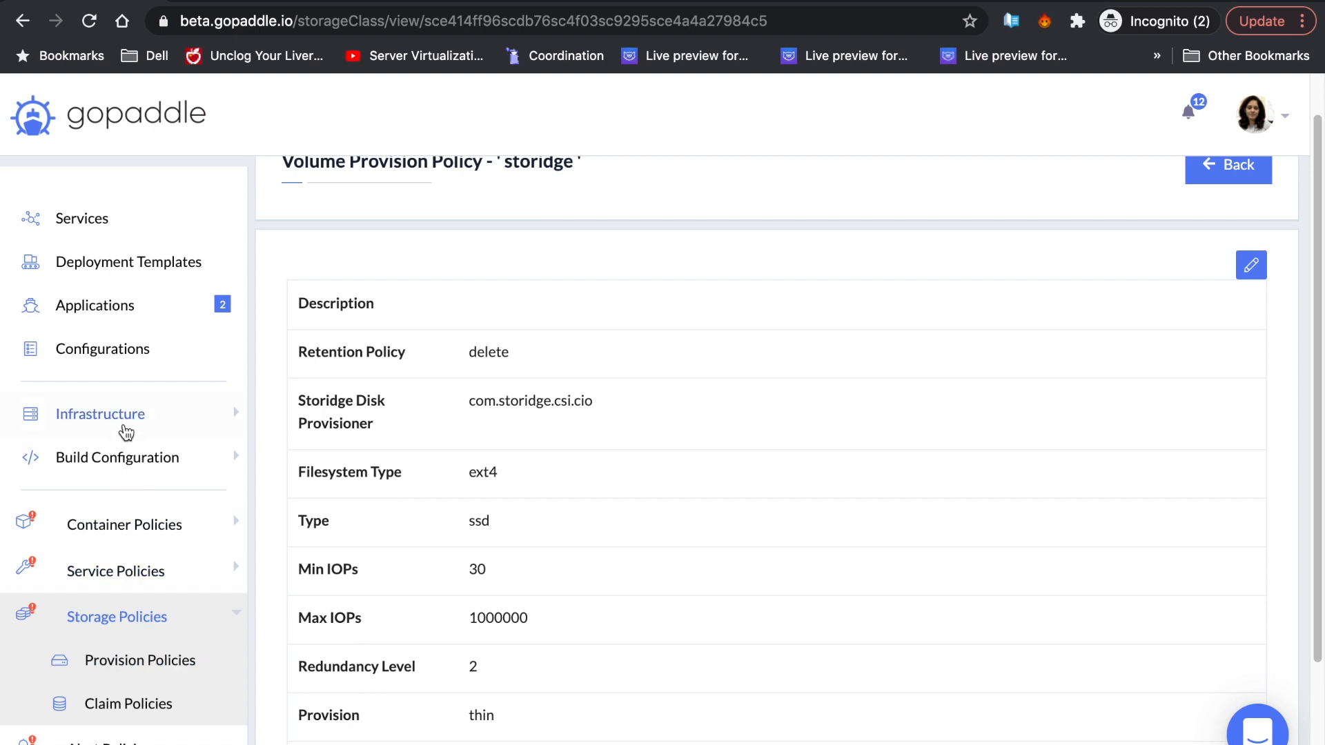
- Open Infrastructure > Domains and highlight the petclinic domain name
click(124, 418)
click(118, 675)
drag(487, 355, 336, 354)
- Find the petclinic deployment template by searching 'petc' and start launching it
click(153, 266)
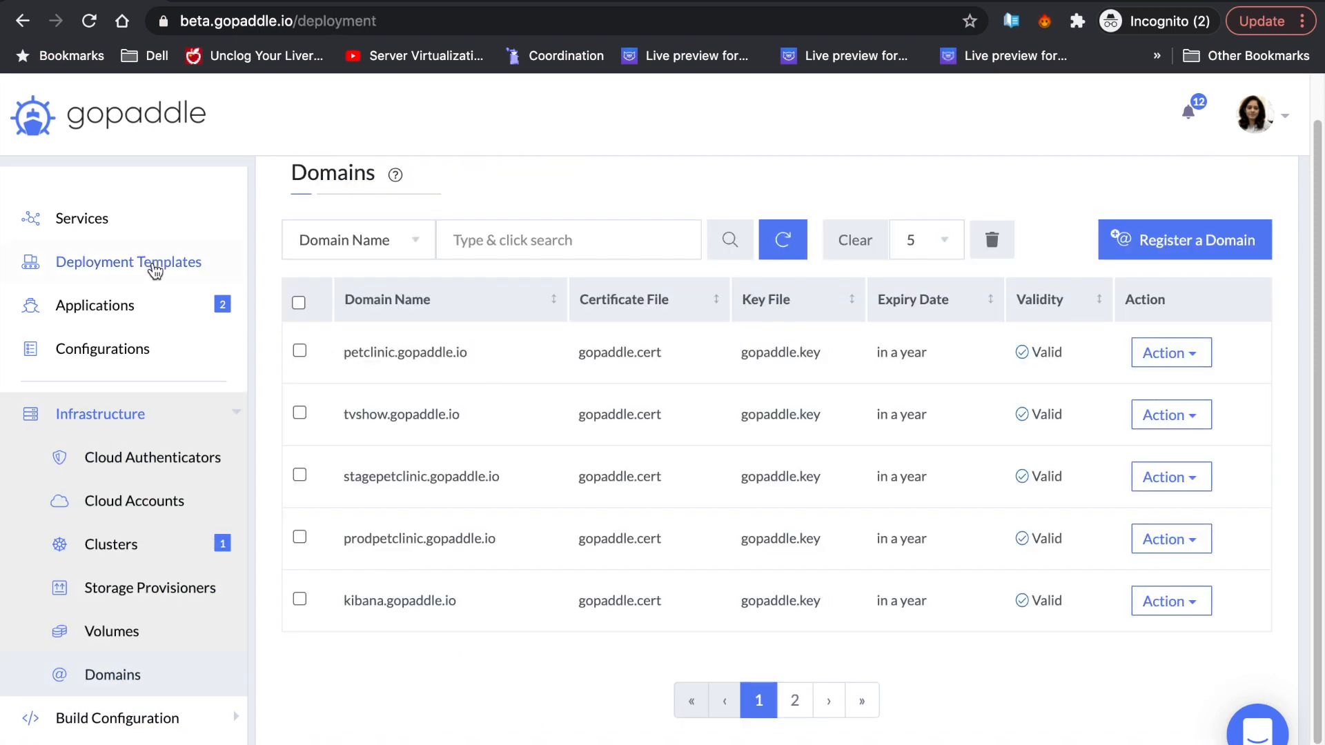
click(371, 242)
text(petclinic)
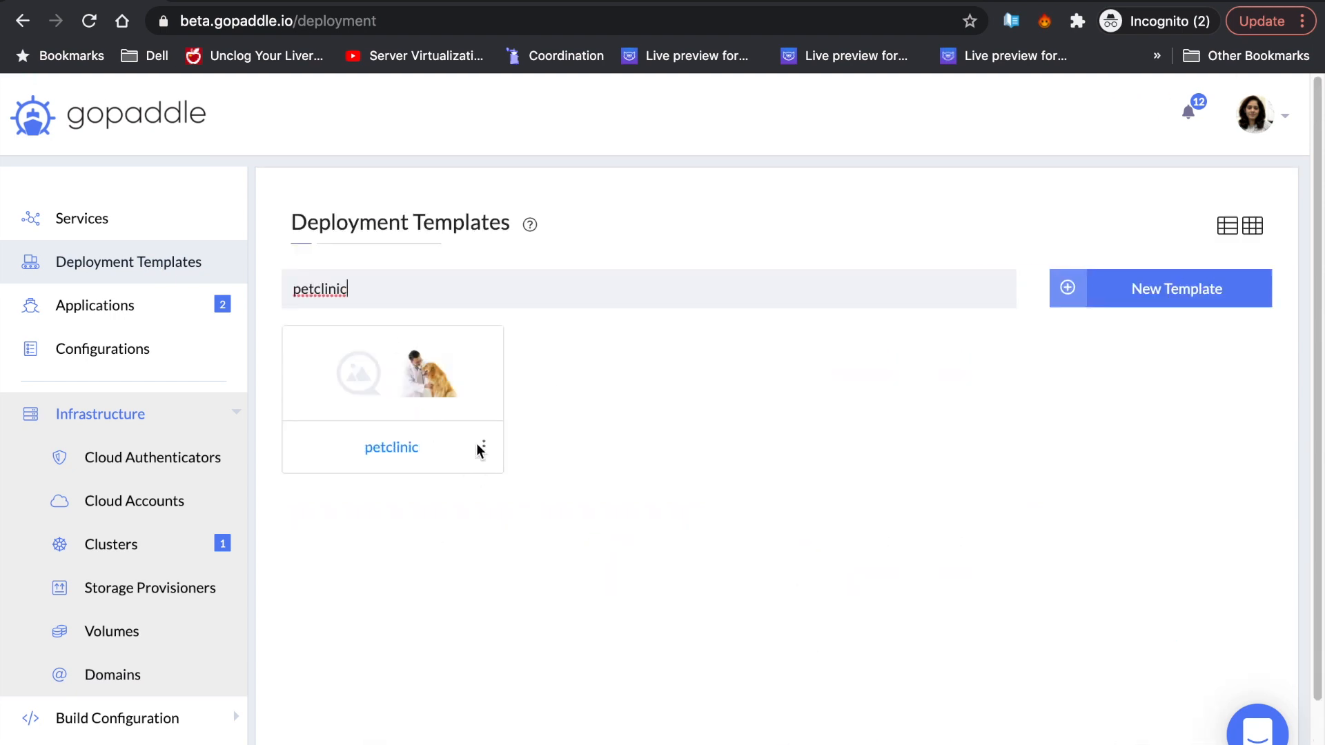
click(484, 447)
click(384, 530)
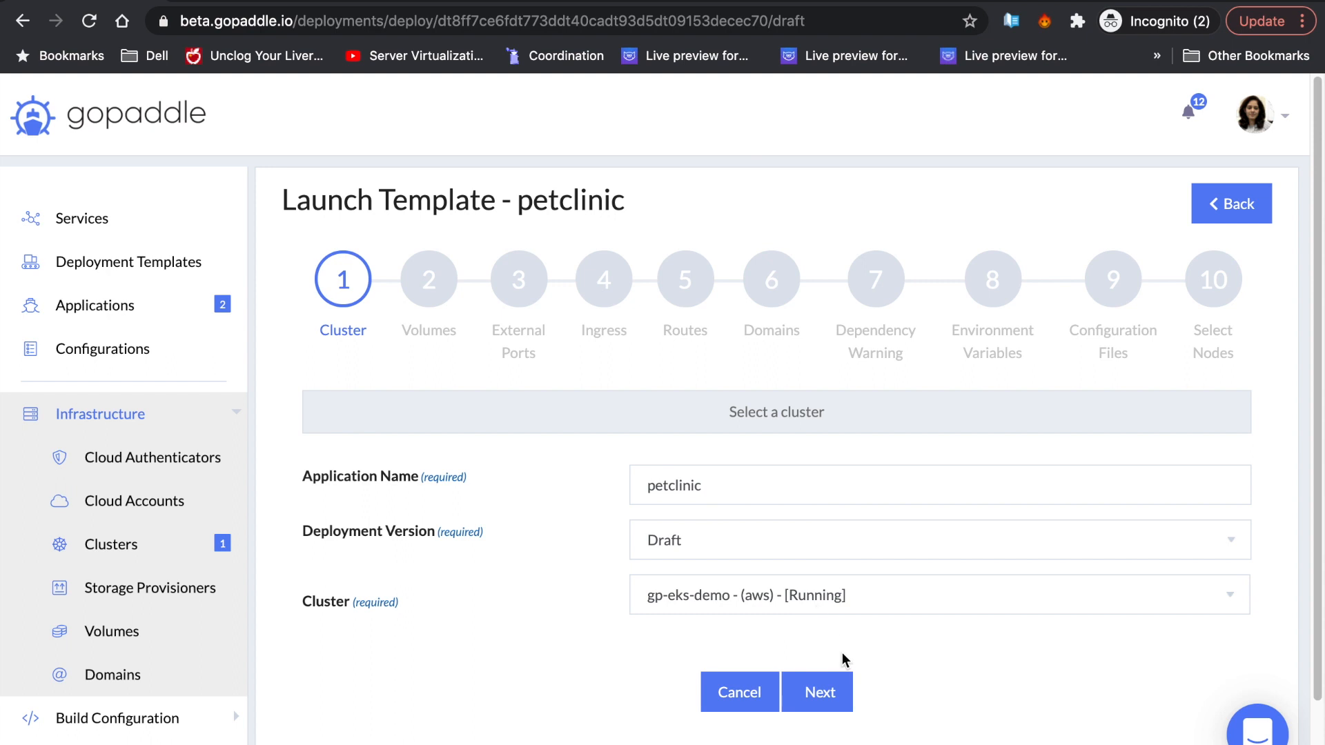
- Choose the storidge volume policy, keeping default external ports, ingress and routes
click(842, 686)
scroll(814, 415, down, 1)
click(853, 515)
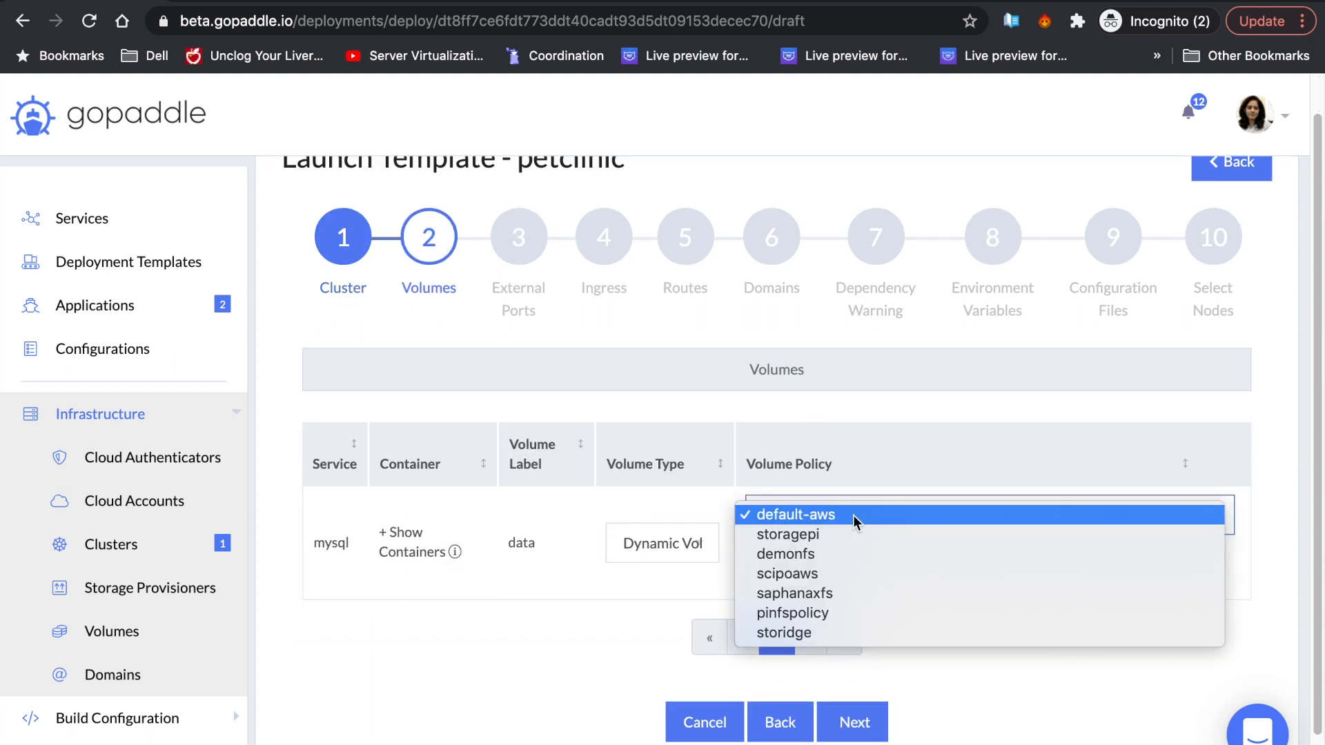
click(831, 637)
scroll(842, 656, down, 2)
click(853, 668)
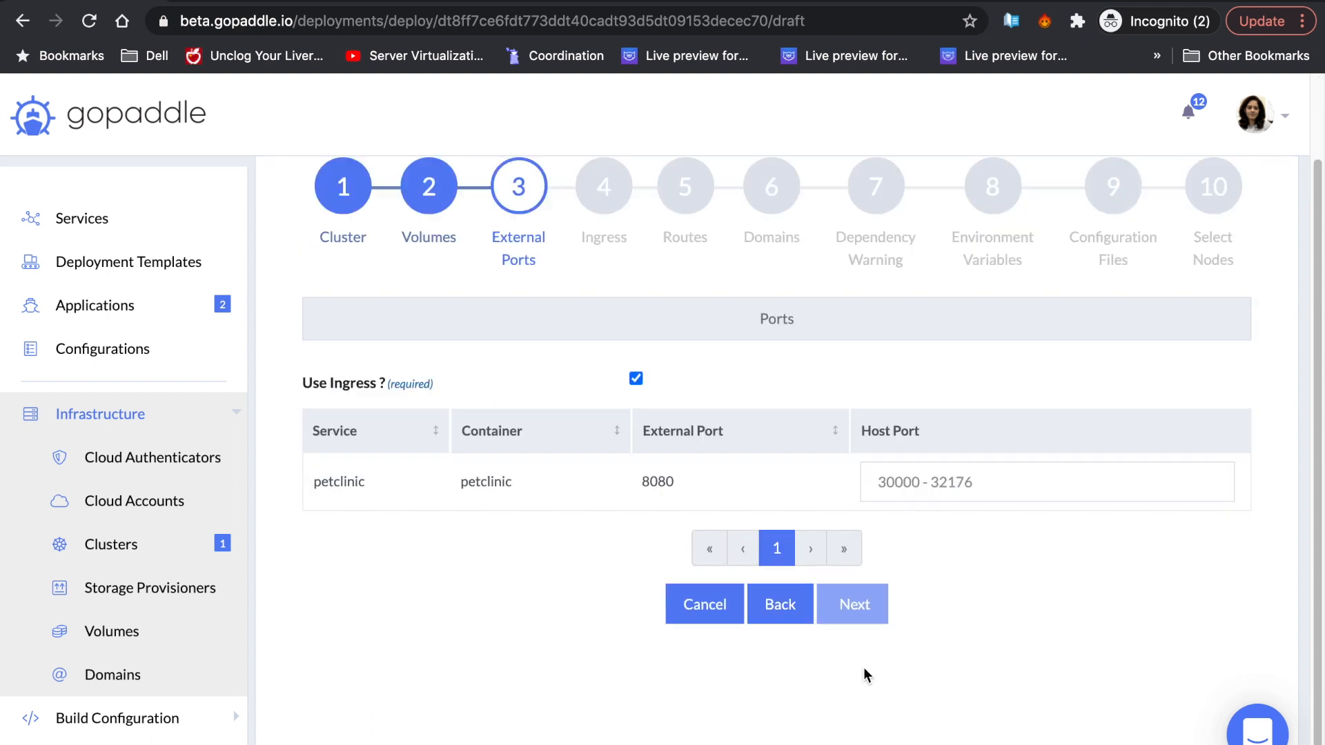
click(863, 593)
click(873, 487)
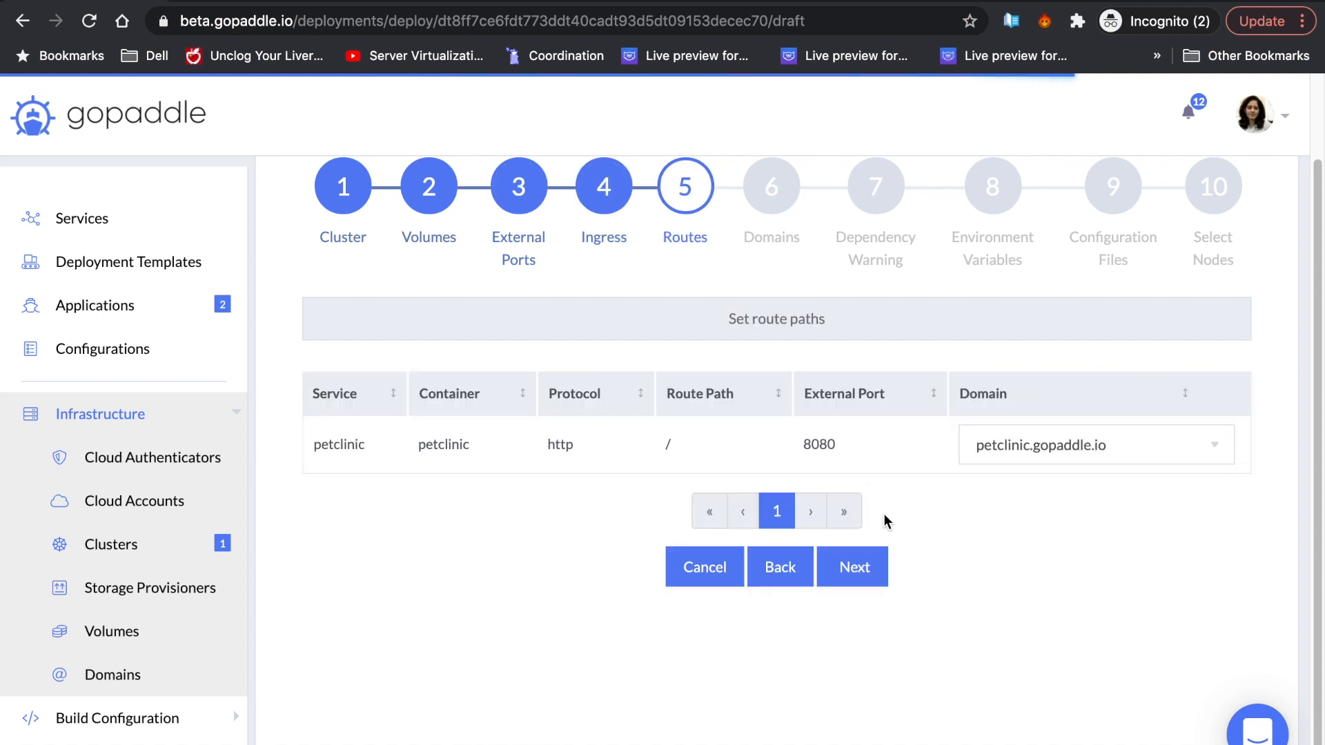
click(878, 560)
- Enable SSL on all petclinic domains, leaving environment variables and configuration files unchanged
click(318, 417)
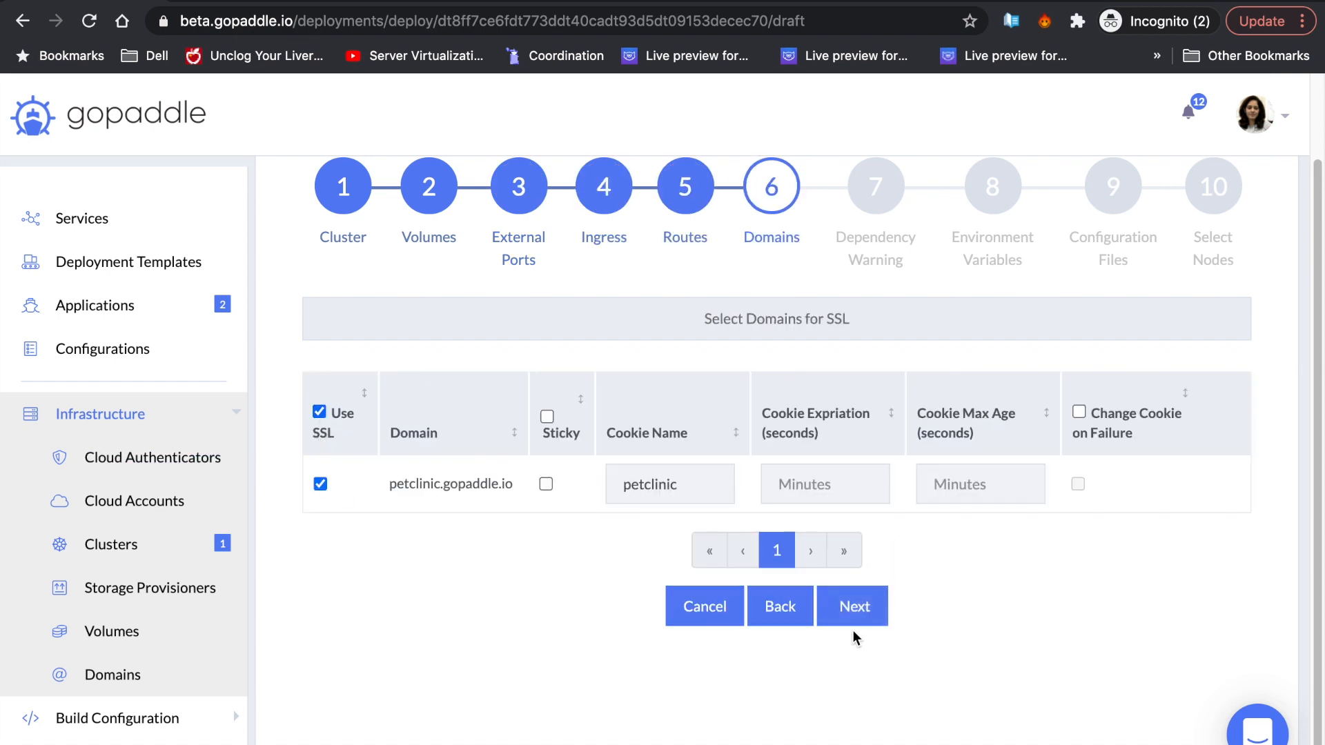
click(854, 613)
click(872, 612)
click(865, 711)
click(854, 529)
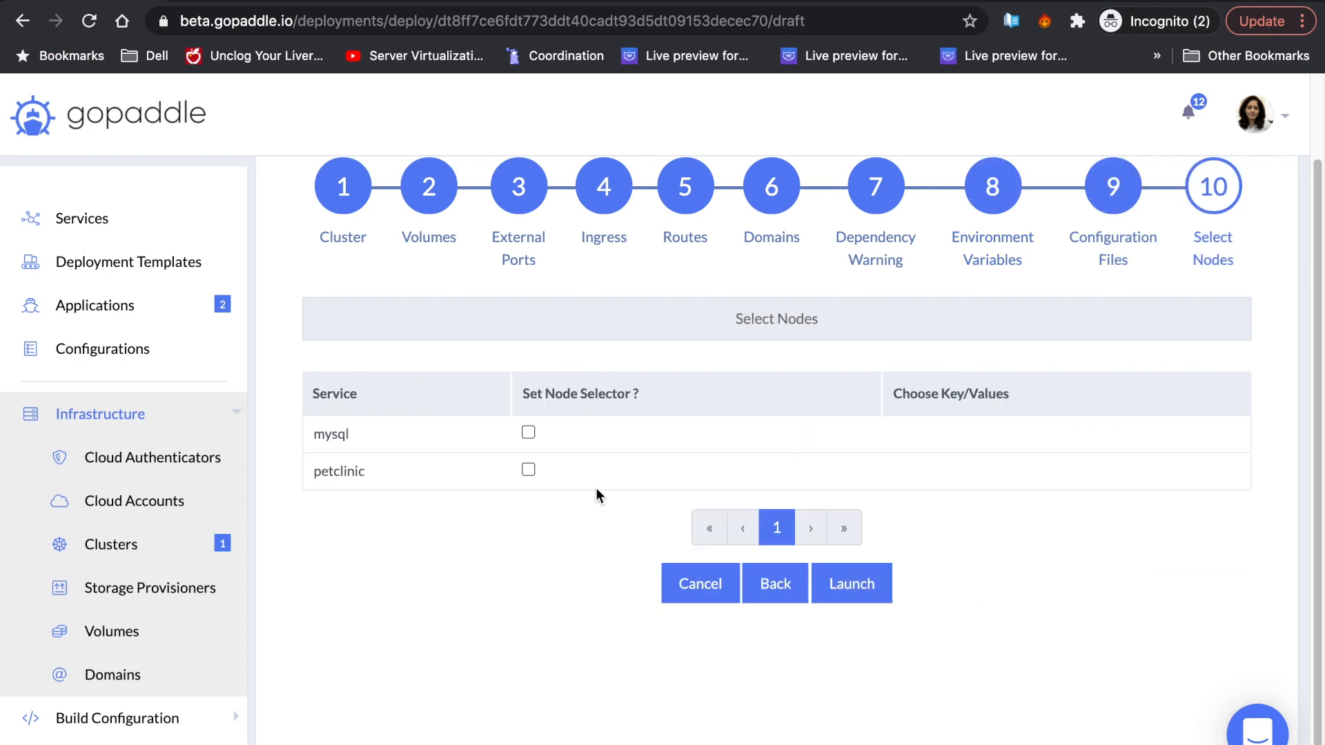
- Pin mysql to the storidgepool node pool via nodePoolName and launch the application
click(528, 434)
scroll(760, 523, down, 5)
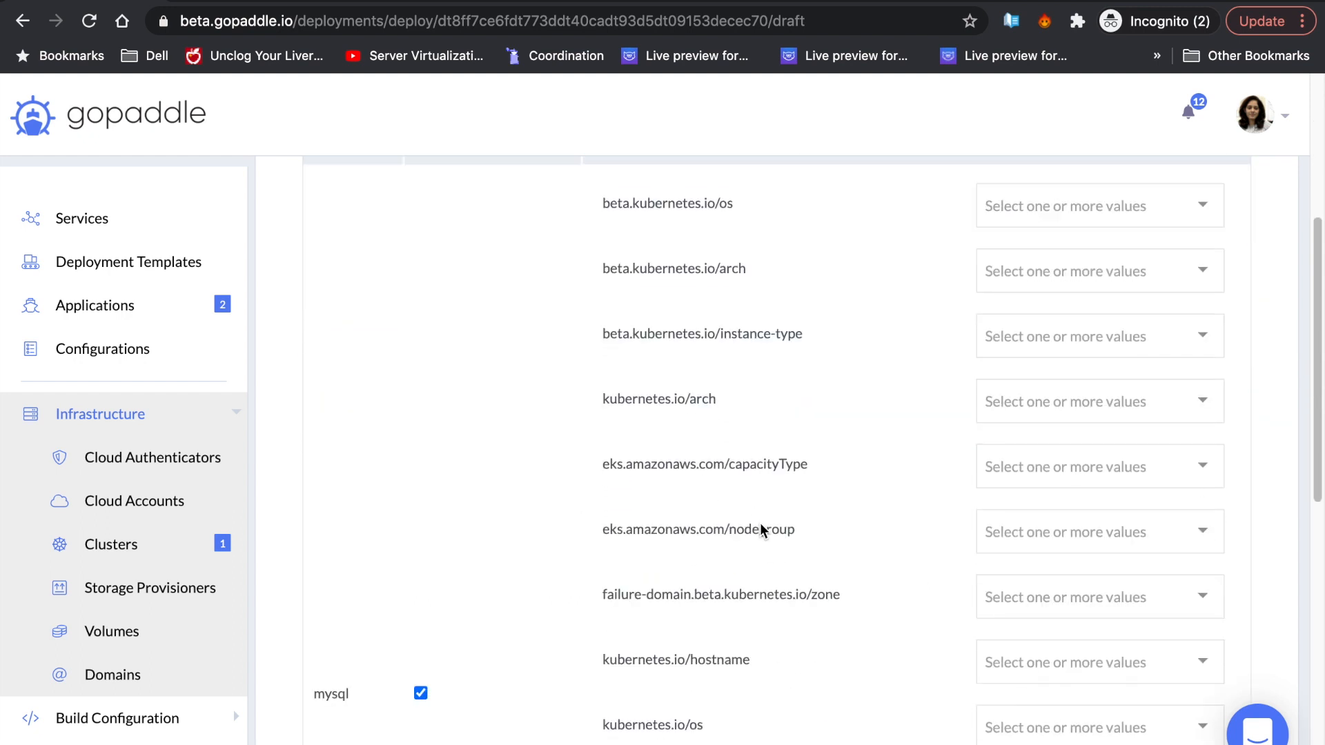
scroll(761, 522, down, 3)
click(1043, 586)
click(1047, 560)
scroll(924, 562, down, 8)
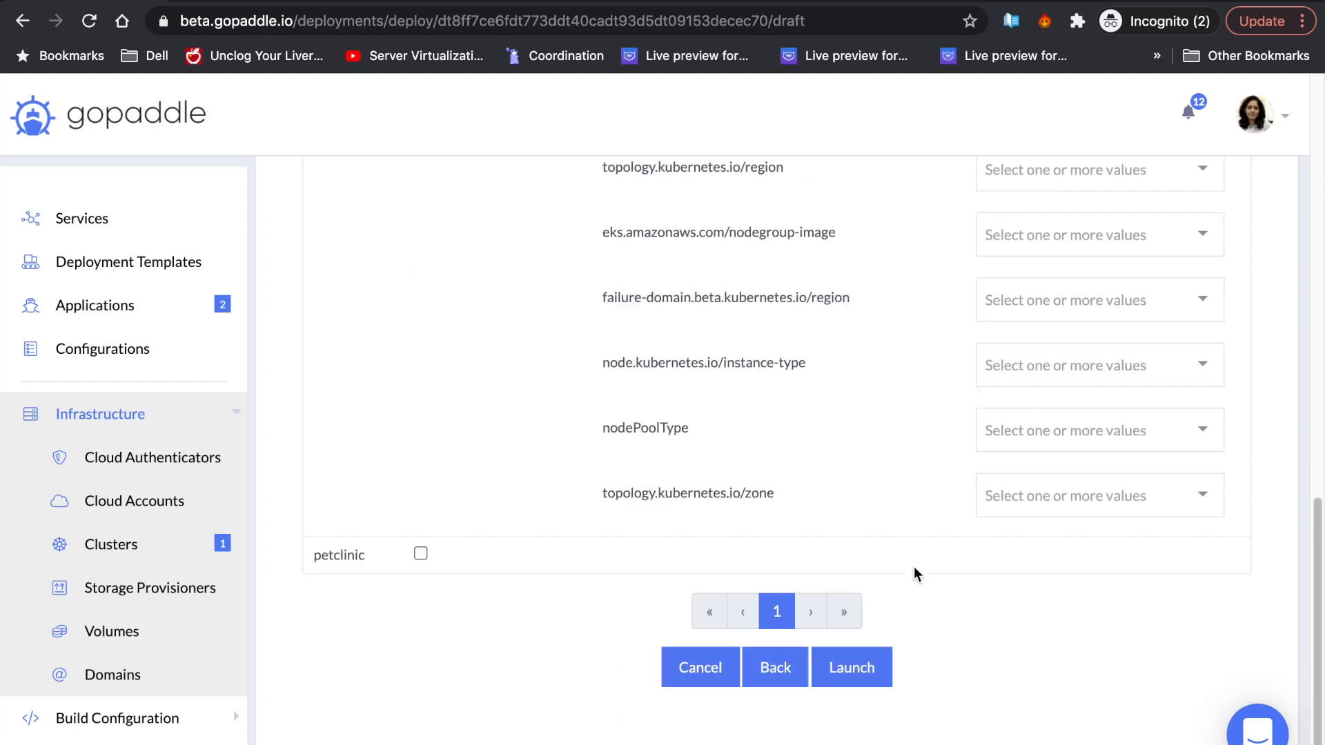
click(862, 691)
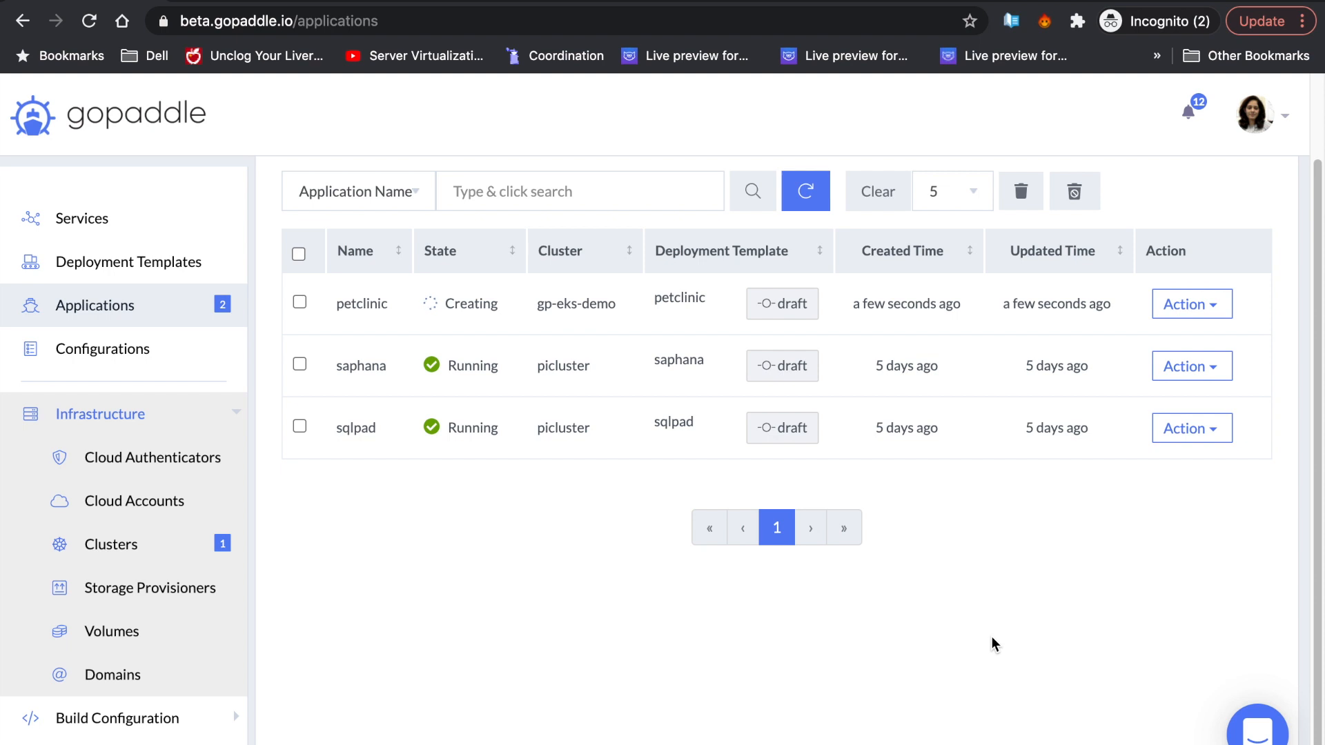
- Open petclinic, refresh its launch logs and status until mysql and petclinic services show Running
click(377, 307)
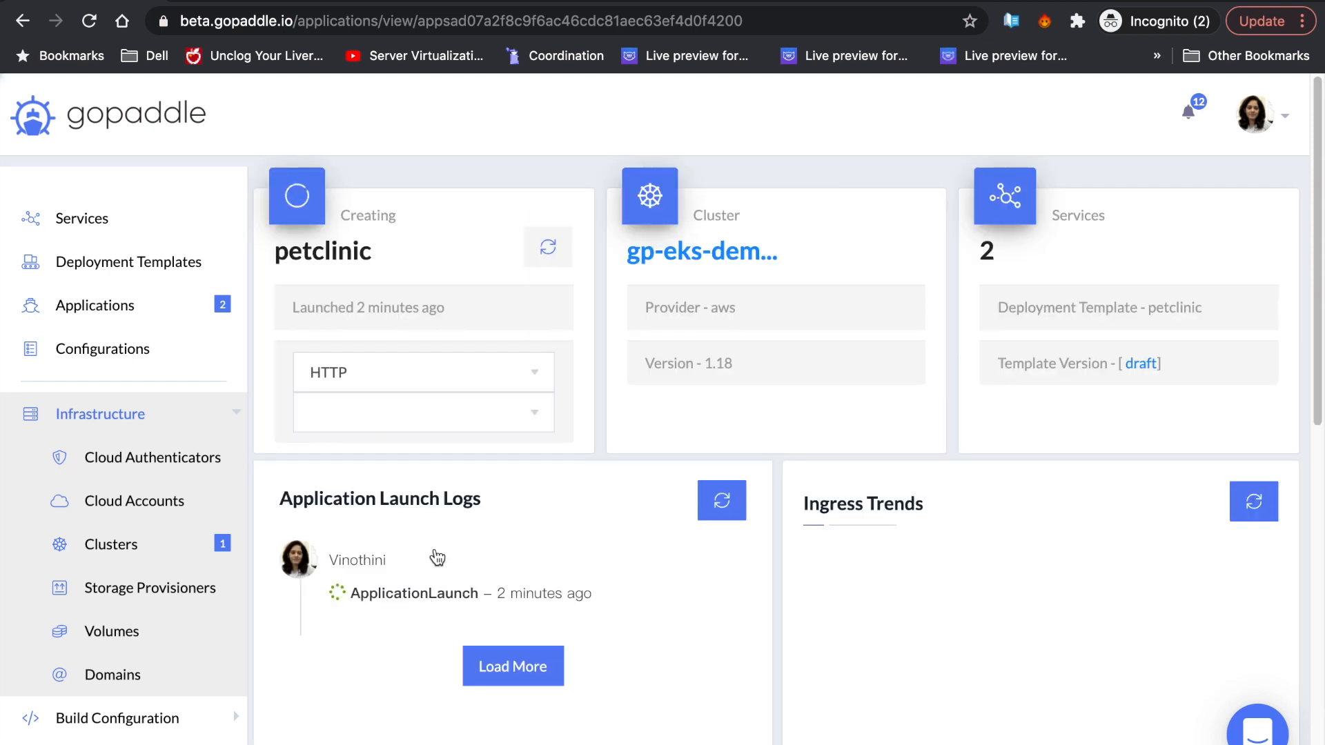
scroll(621, 666, down, 5)
click(722, 182)
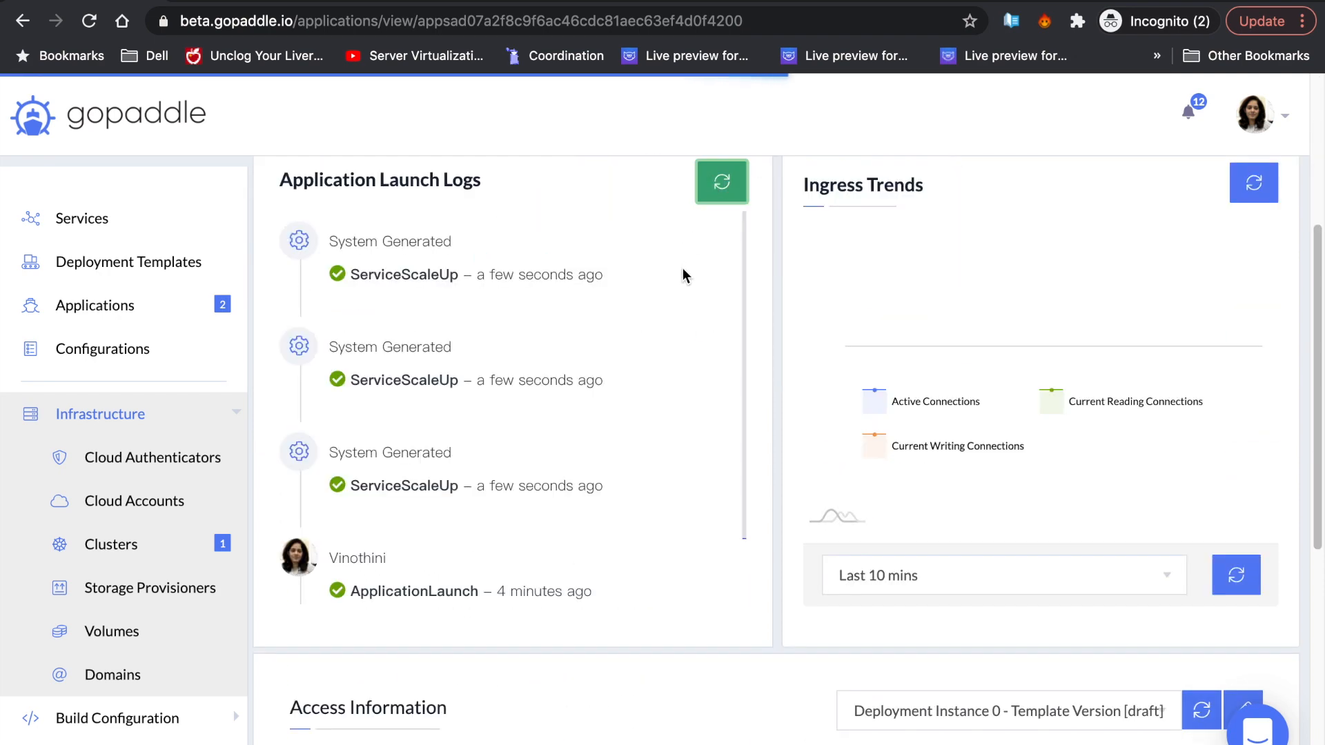
scroll(766, 617, down, 4)
scroll(766, 613, down, 4)
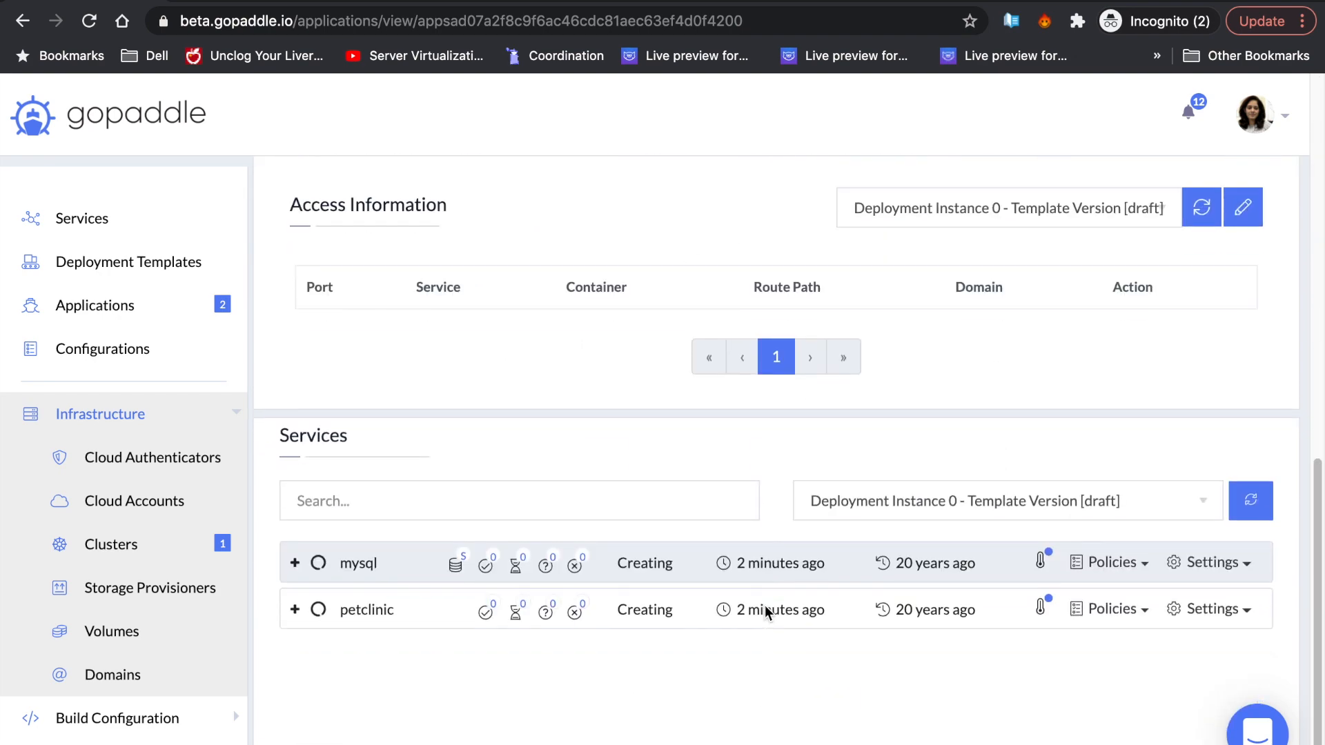
scroll(767, 608, up, 11)
click(552, 249)
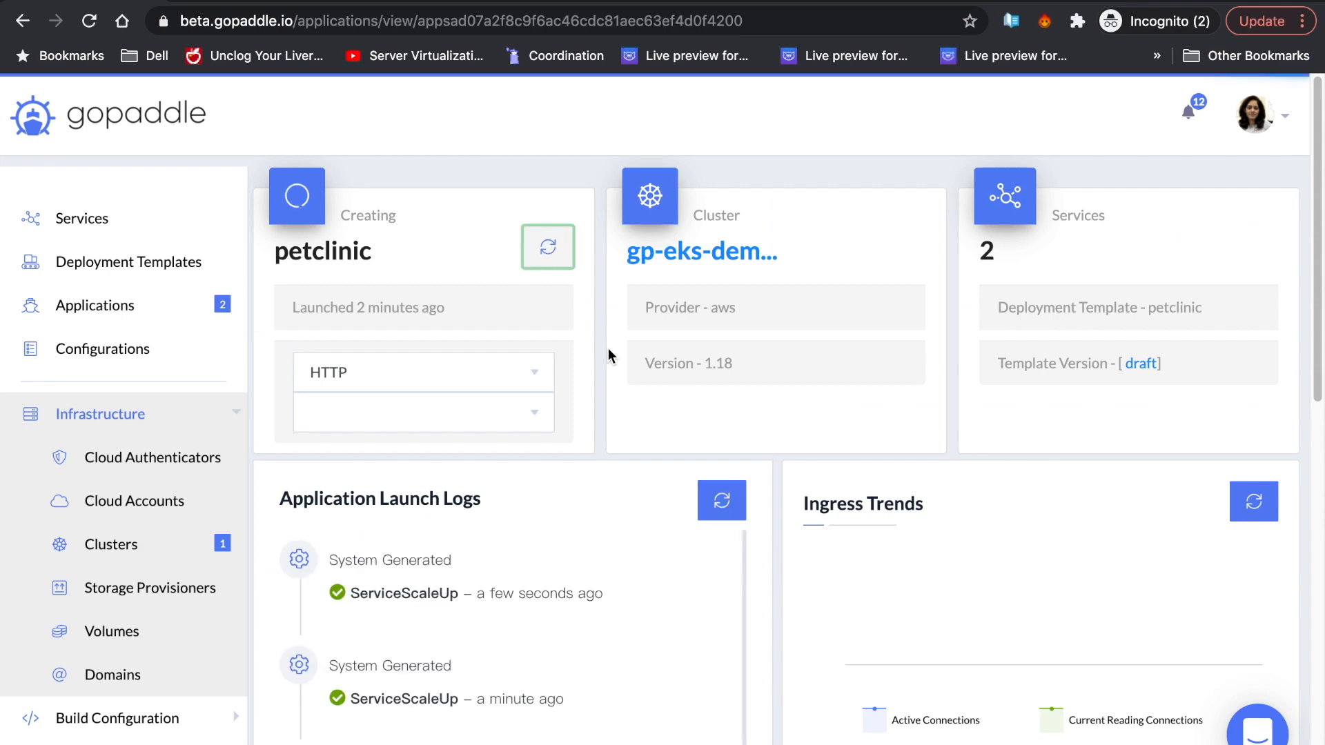
scroll(806, 405, down, 10)
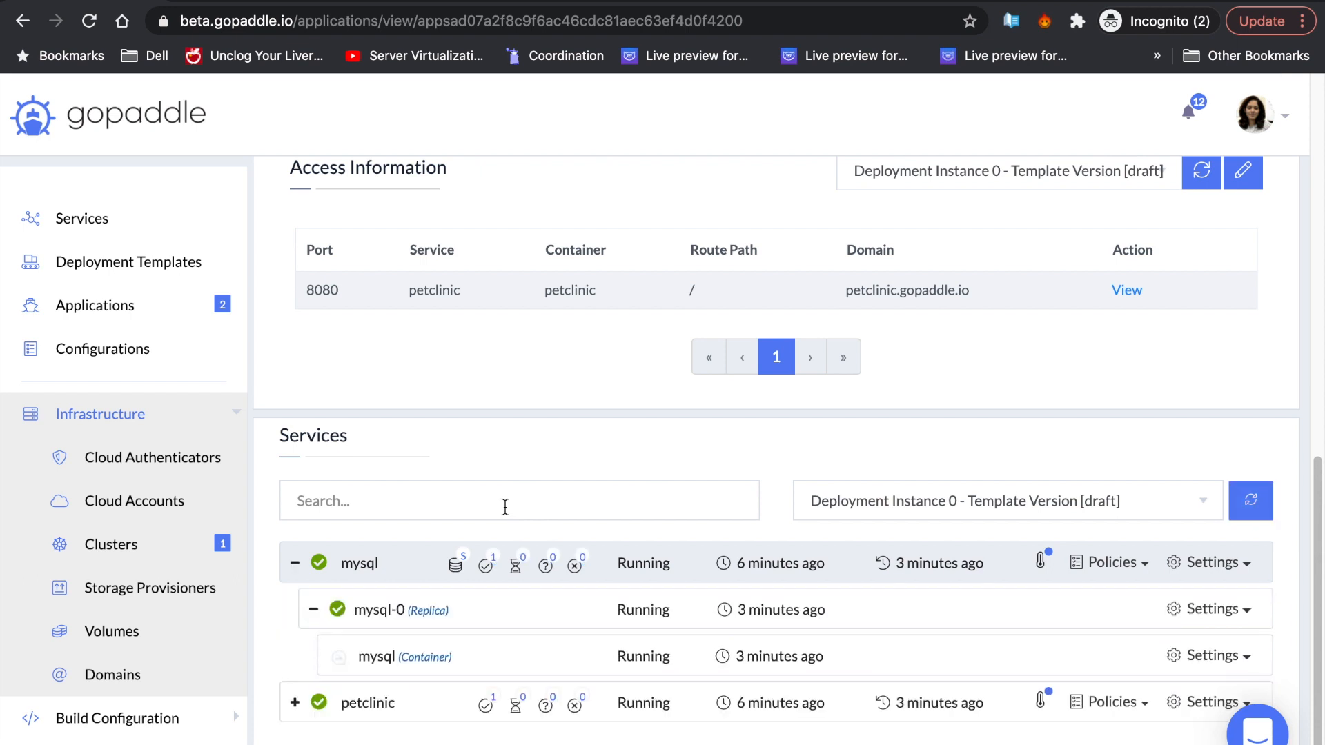
- Inspect the mysql data volume details, including its attached pod and storidge provisioner
click(1241, 563)
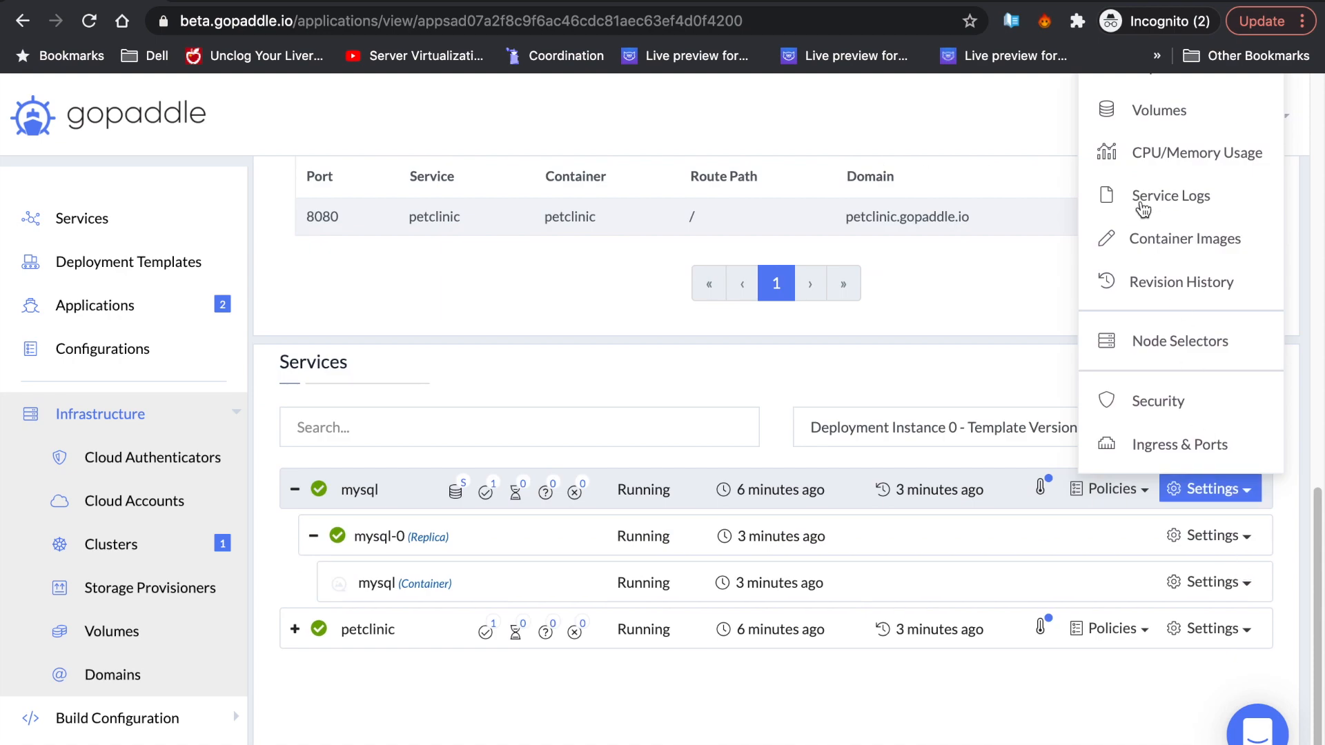
click(1151, 110)
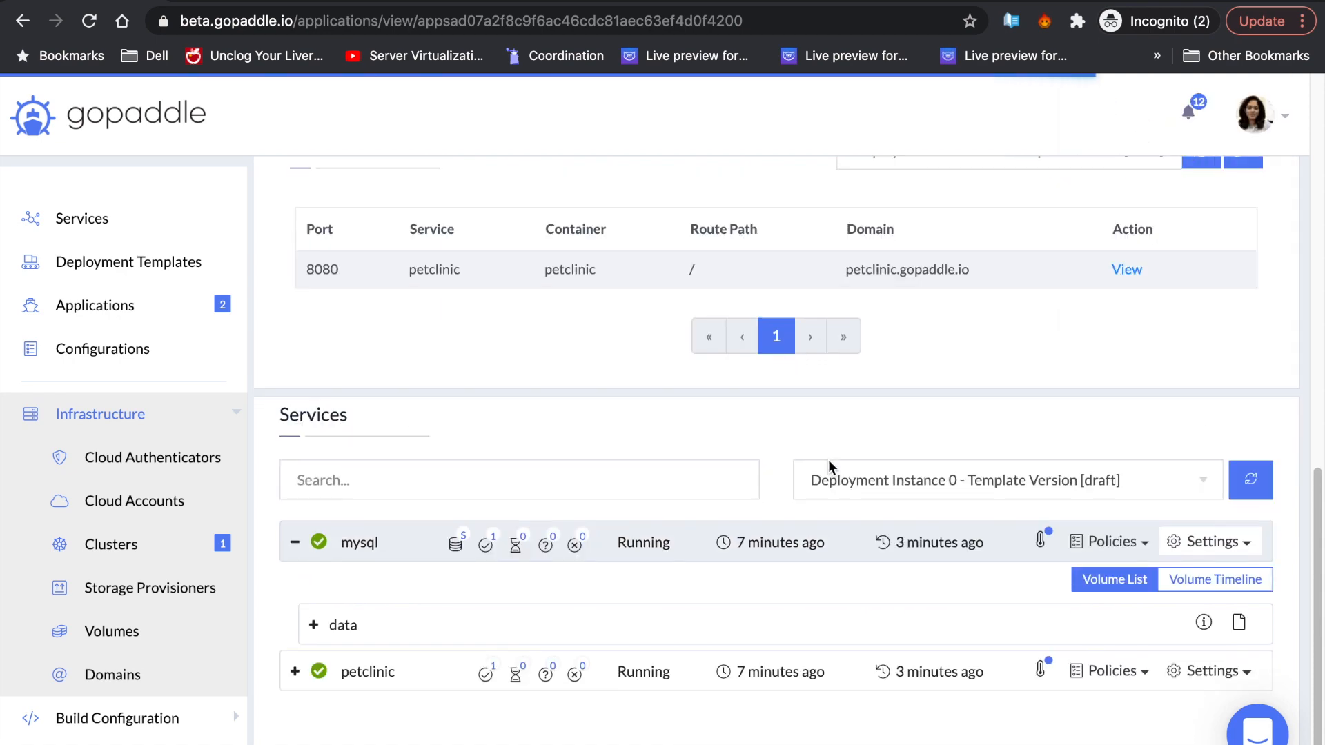
click(314, 583)
scroll(662, 518, down, 3)
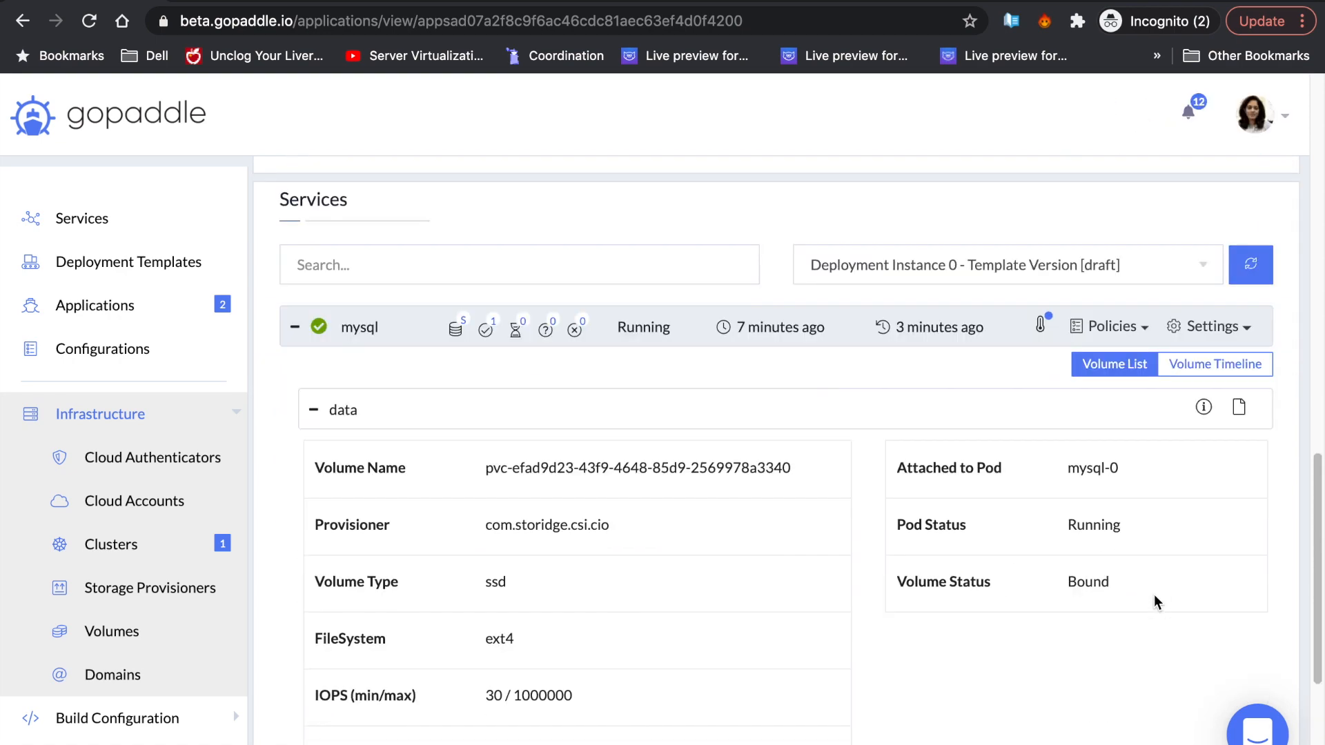
drag(1121, 471, 1065, 476)
click(776, 581)
drag(613, 527, 466, 526)
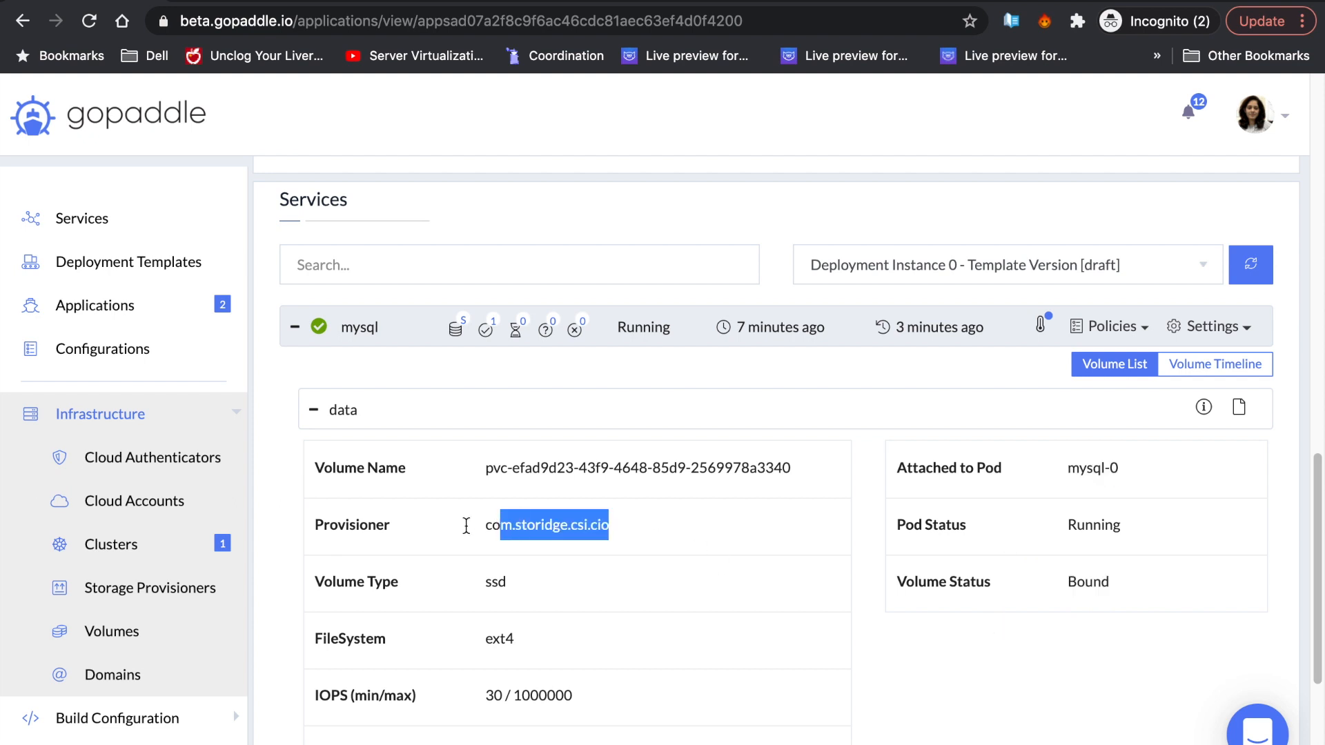
click(710, 635)
scroll(715, 641, down, 1)
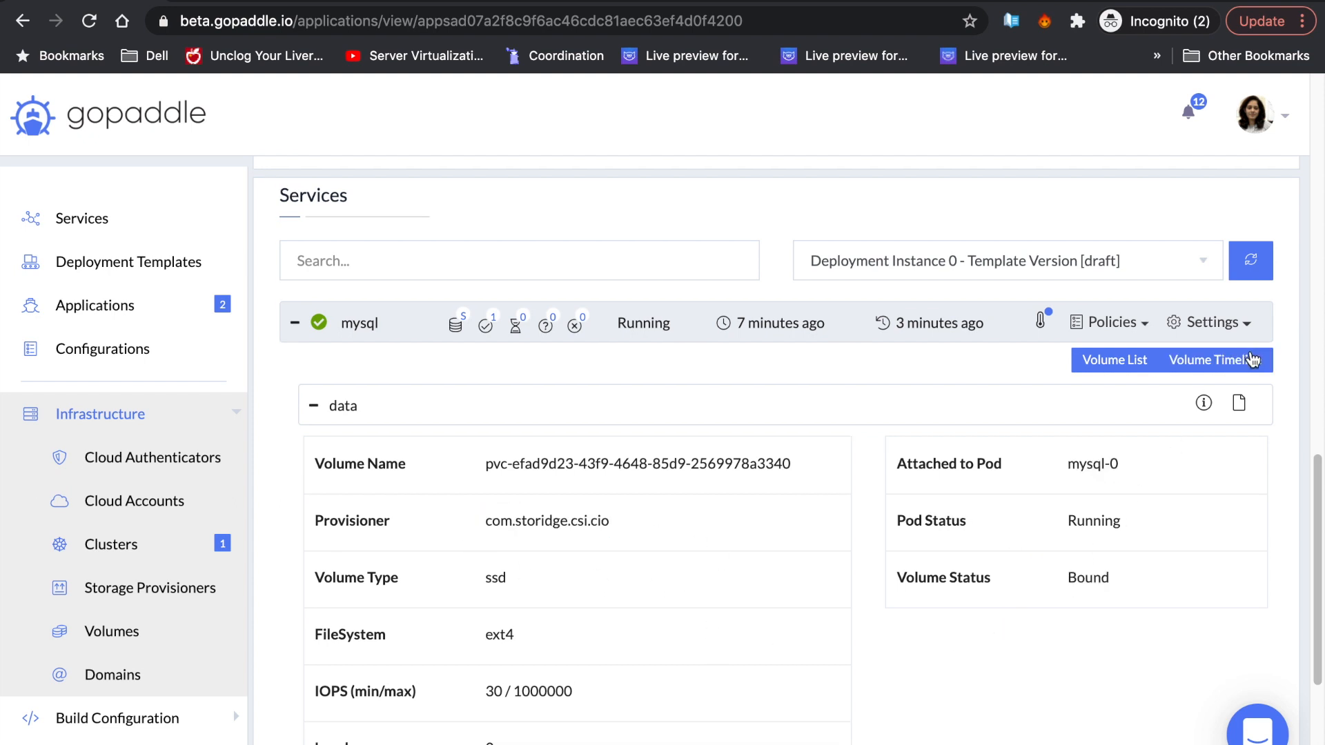
click(1242, 400)
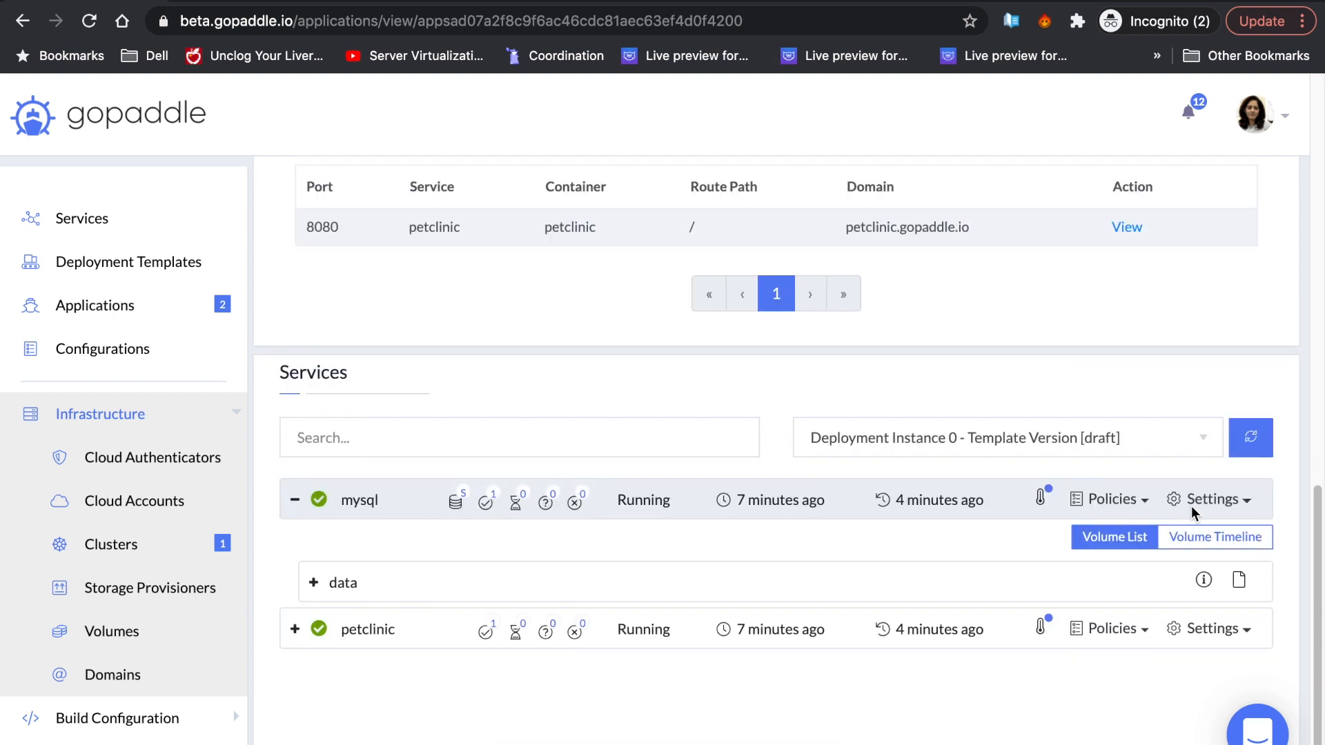
- Show the volume's read/write timeline charts and expand its policy details
click(1236, 545)
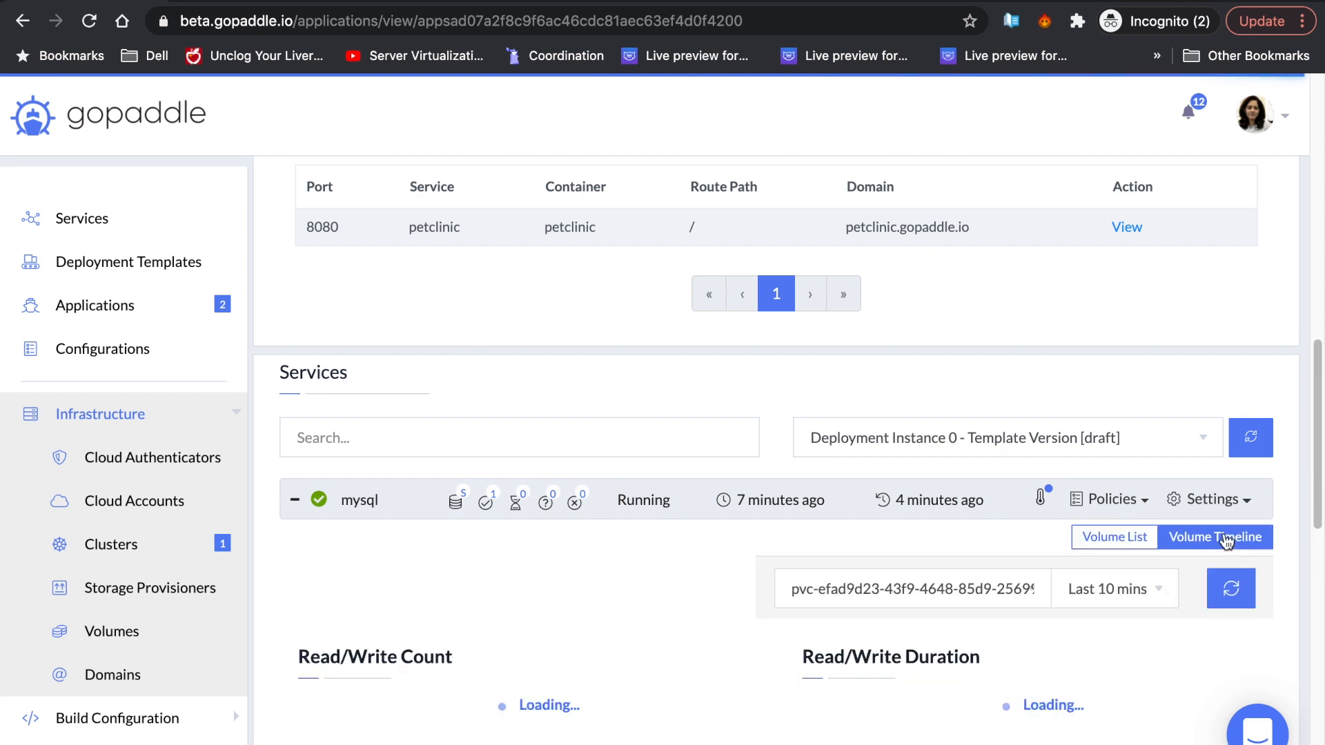
scroll(1234, 514, down, 4)
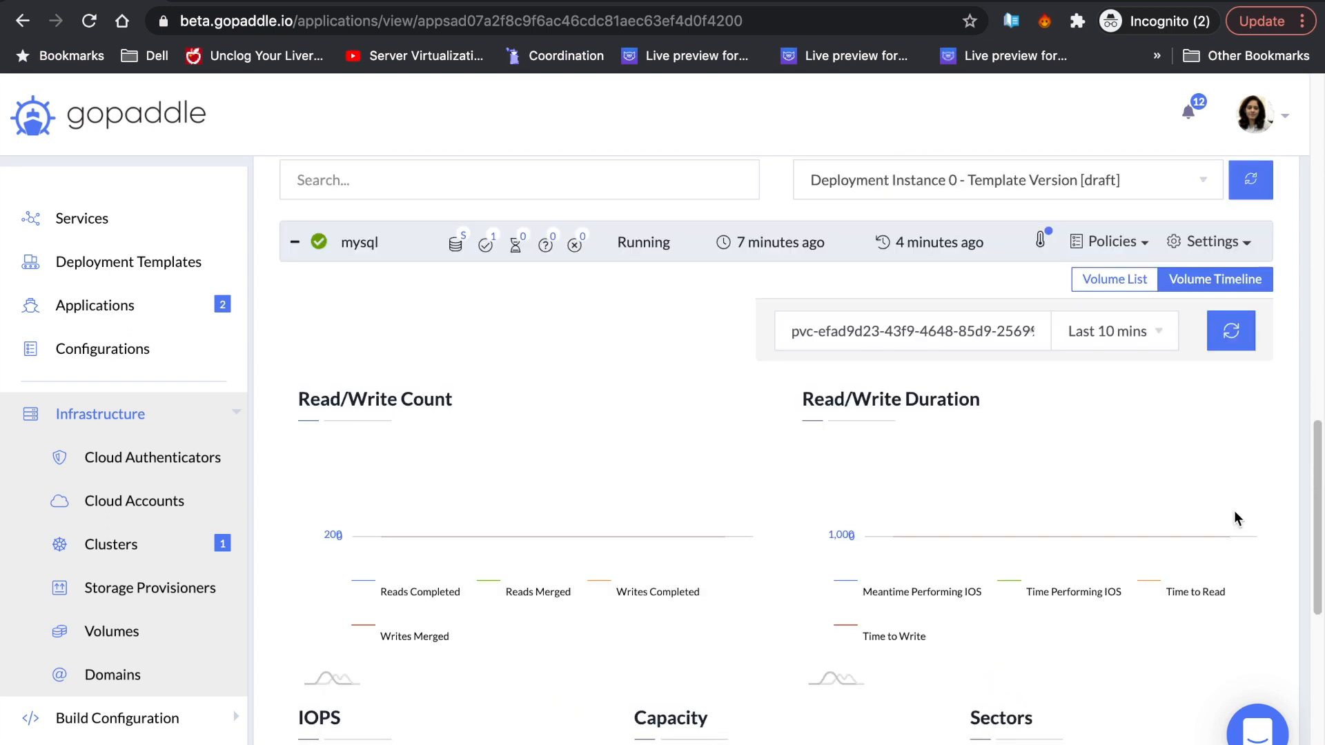
scroll(1234, 510, down, 6)
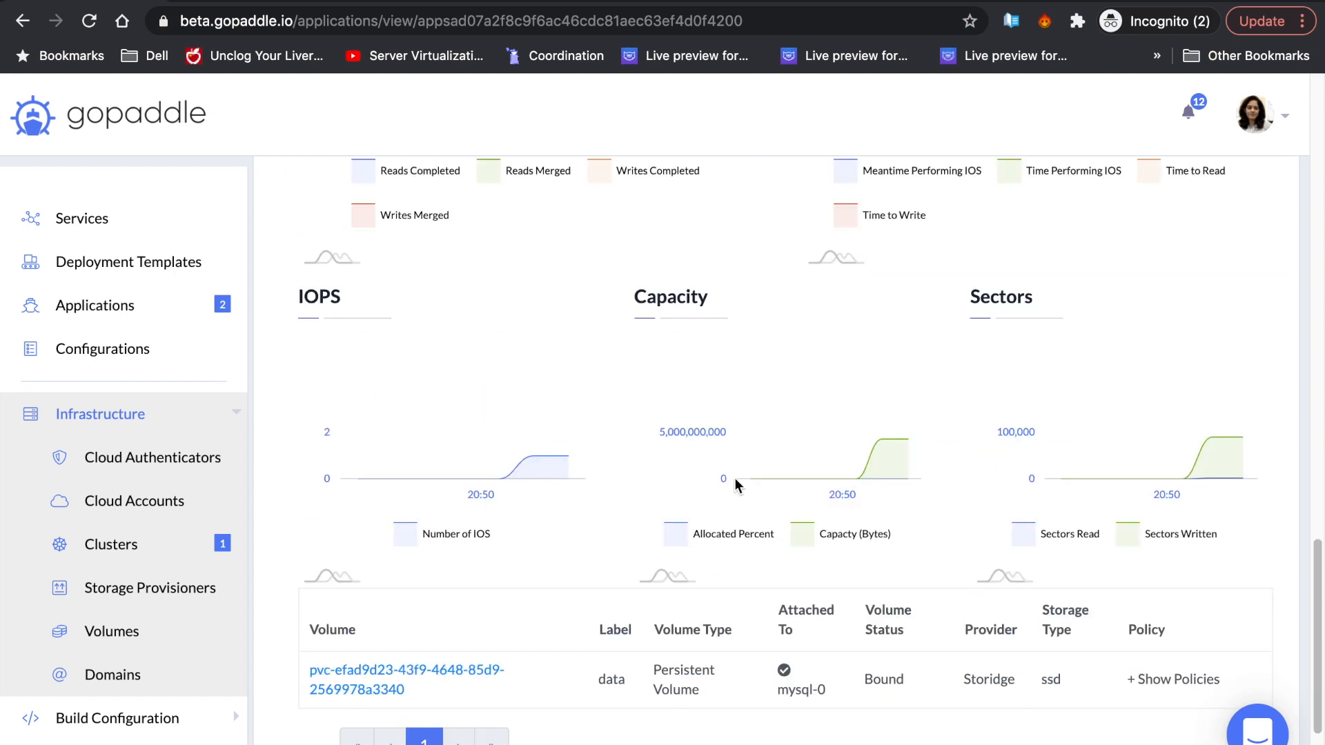
scroll(946, 366, down, 3)
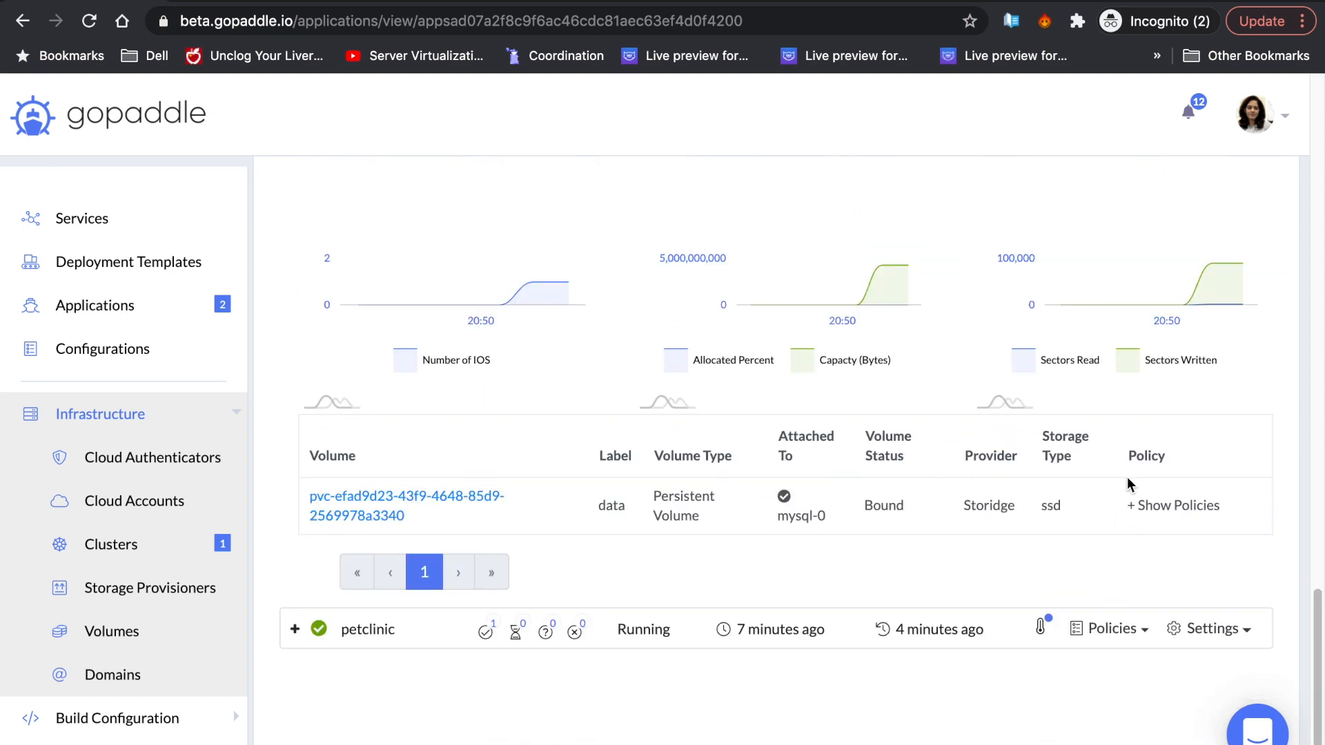
click(1165, 506)
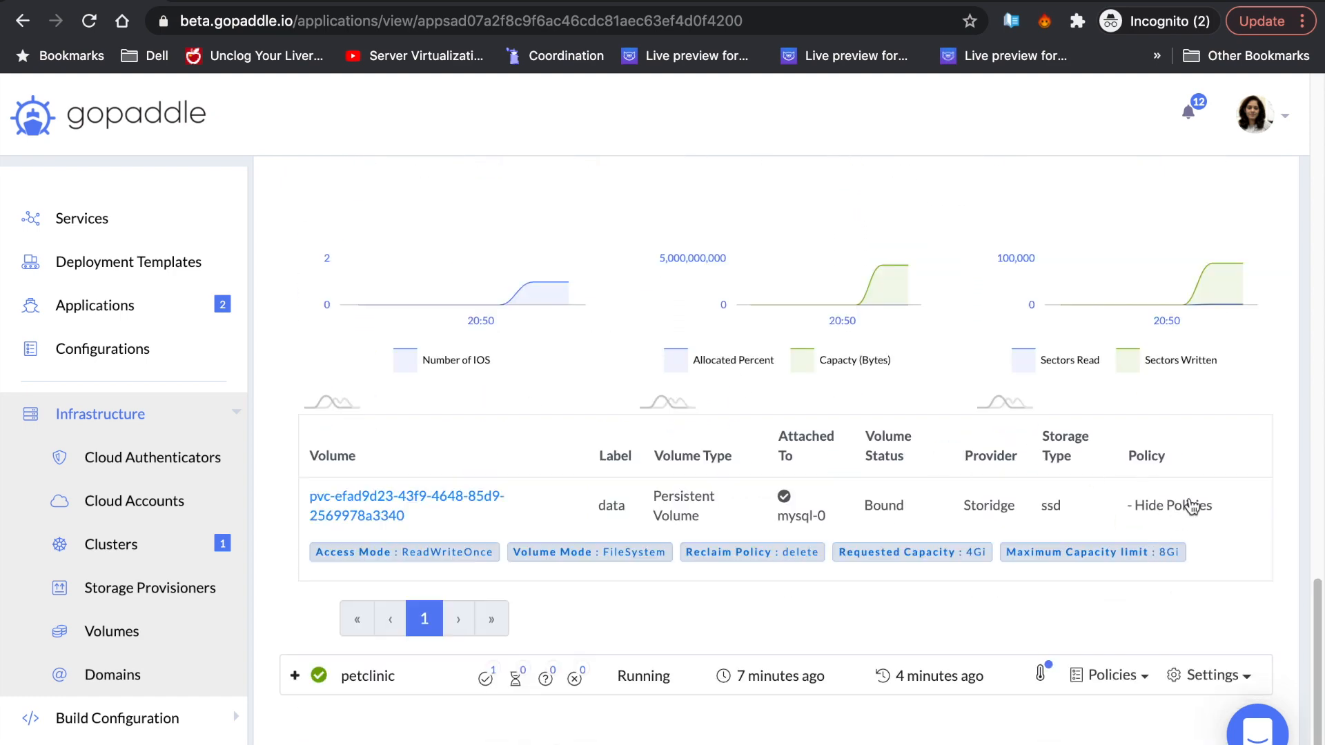
scroll(1200, 470, up, 20)
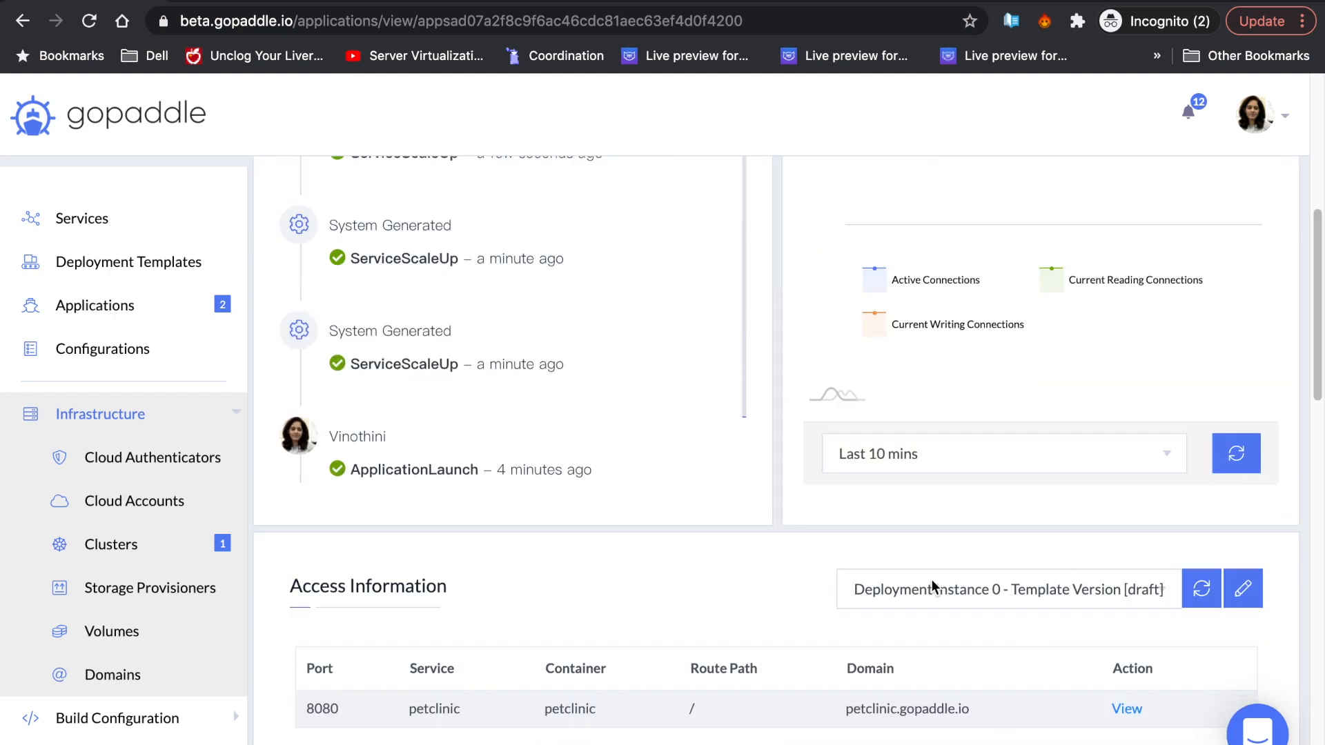
- Copy the petclinic.gopaddle.io domain from the application page
scroll(937, 592, up, 5)
triple_click(419, 453)
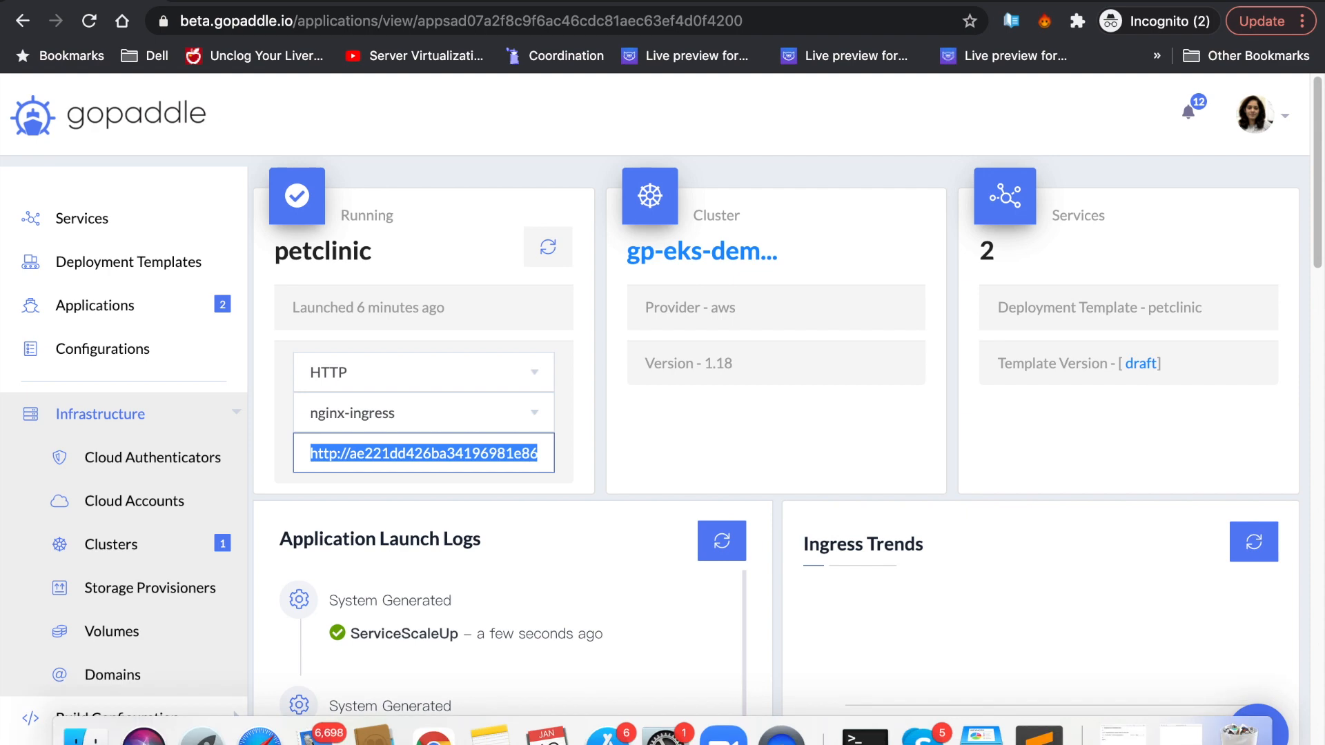
click(779, 468)
scroll(782, 469, down, 7)
drag(830, 604, 971, 609)
key(super+c)
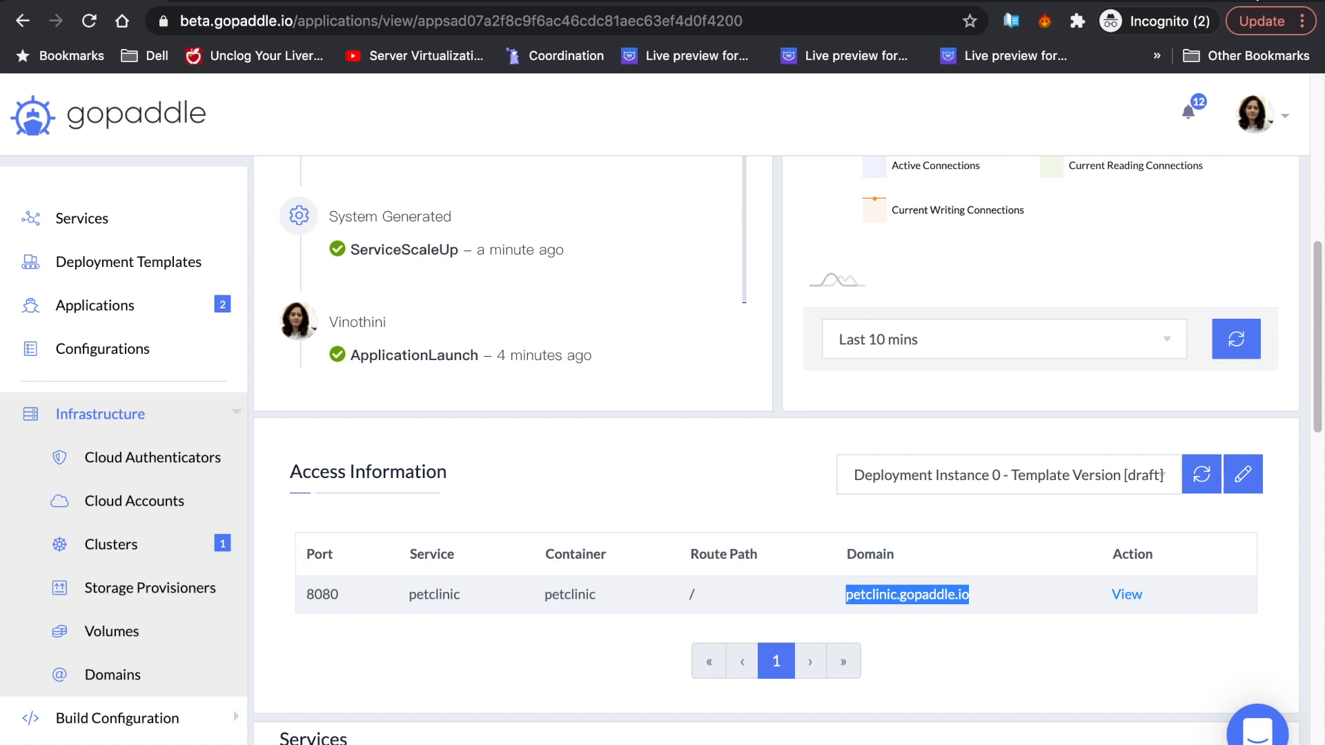
- Load petclinic.gopaddle.io in a new browser tab, then open the gp-eks-demo cluster details
click(1256, 0)
key(super+v)
key(Return)
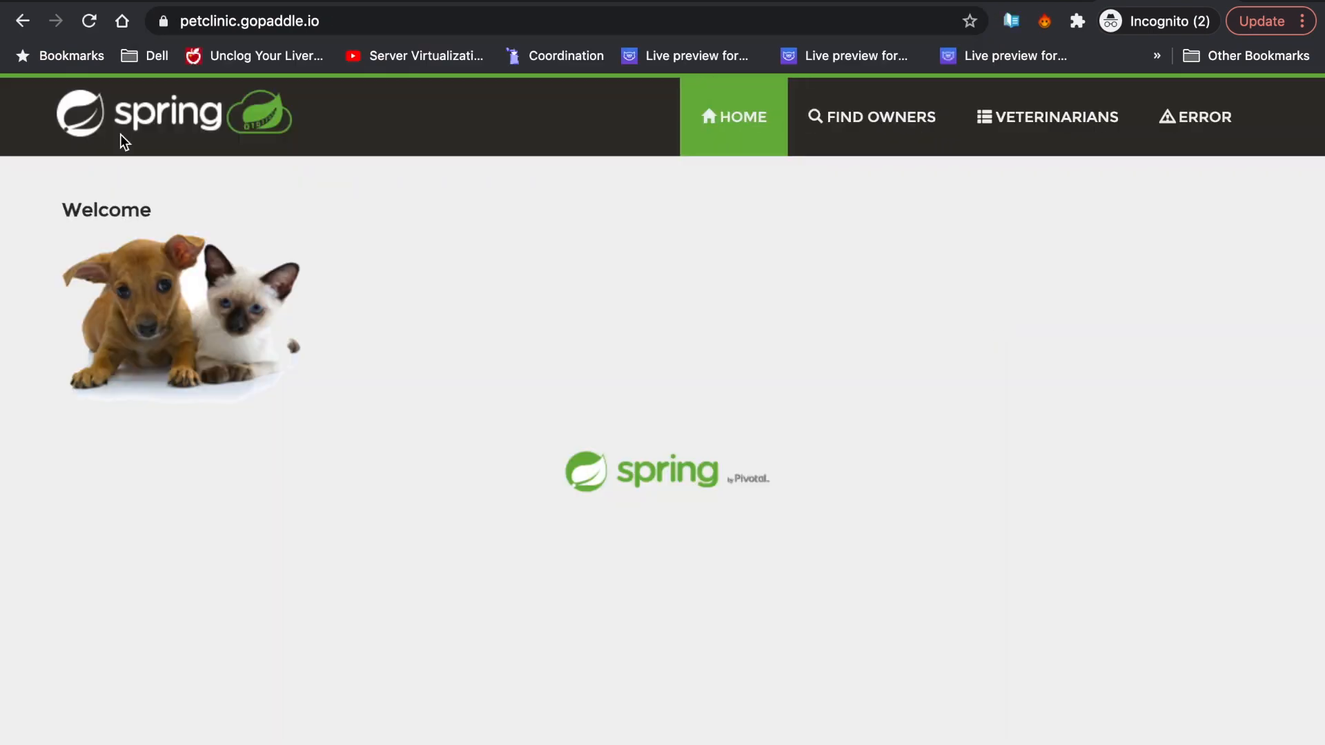
click(90, 1)
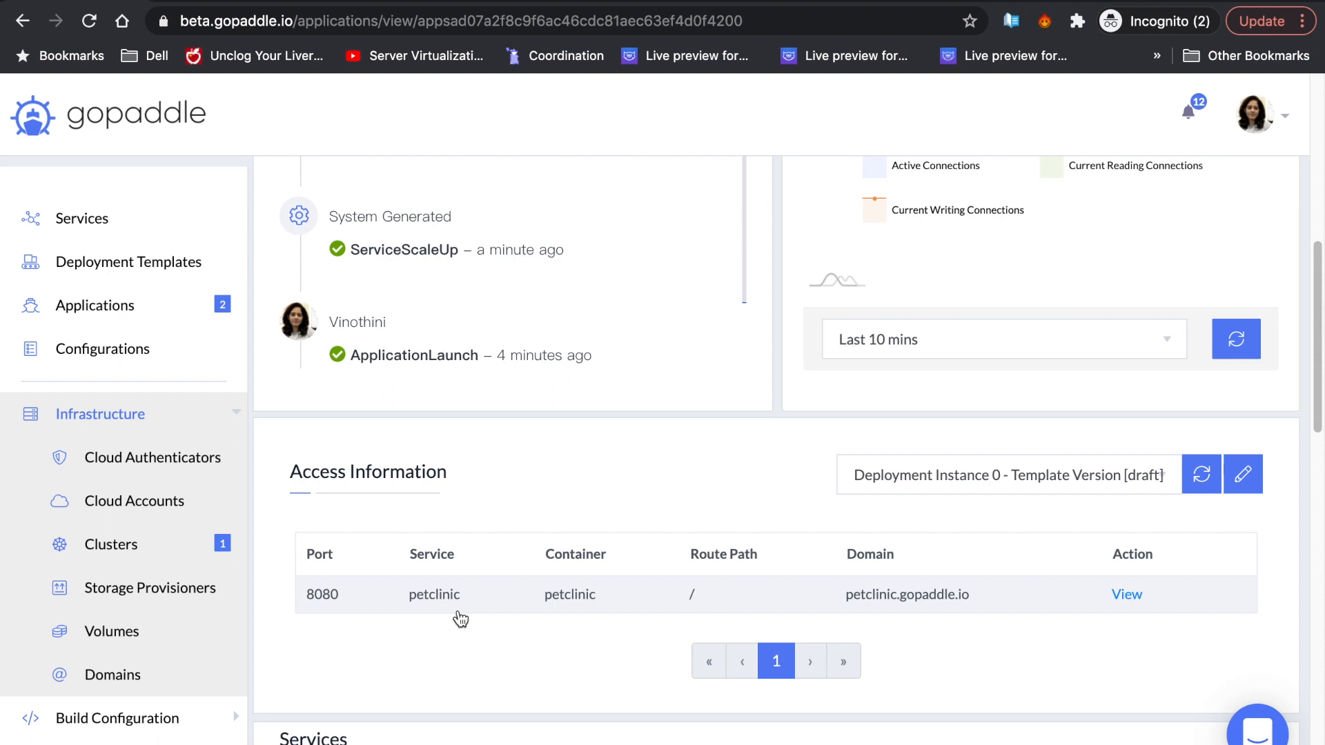
click(137, 545)
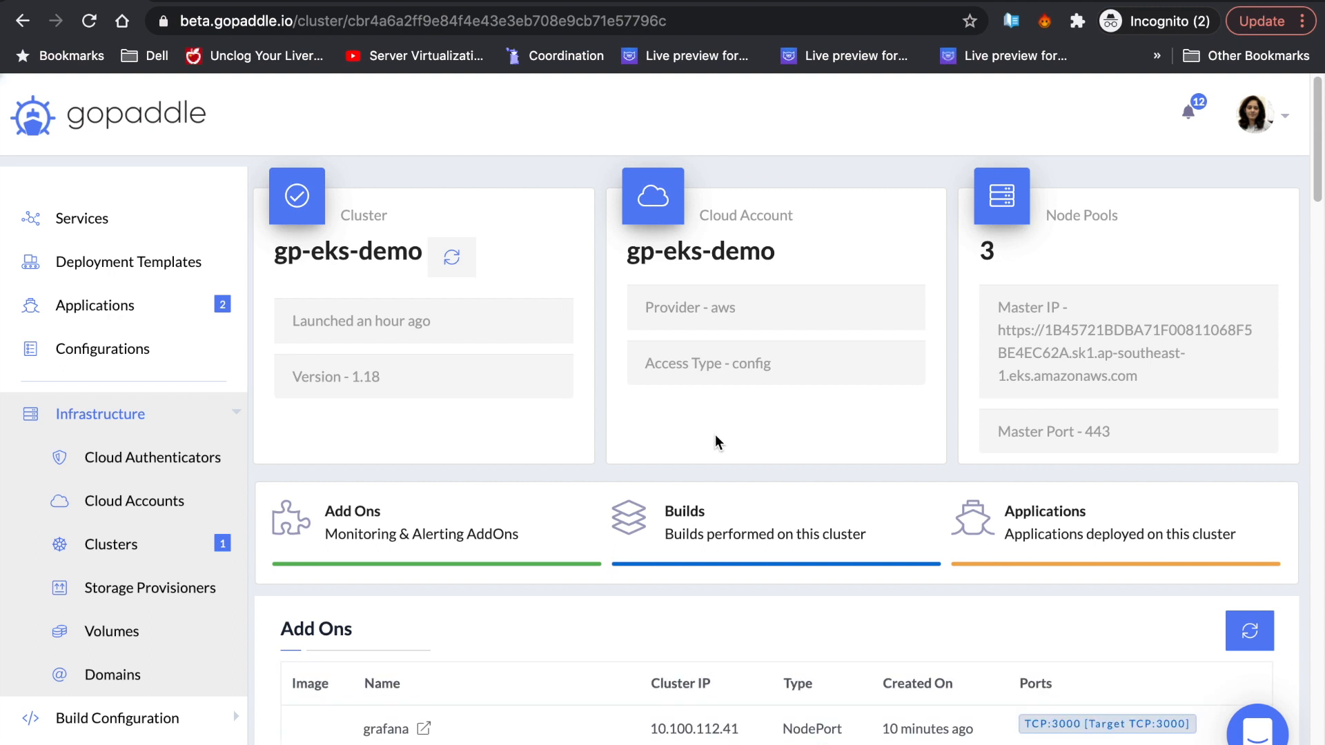
- Open the grafana add-on and log in with the default admin credentials, skipping the password change
scroll(715, 434, down, 2)
click(434, 596)
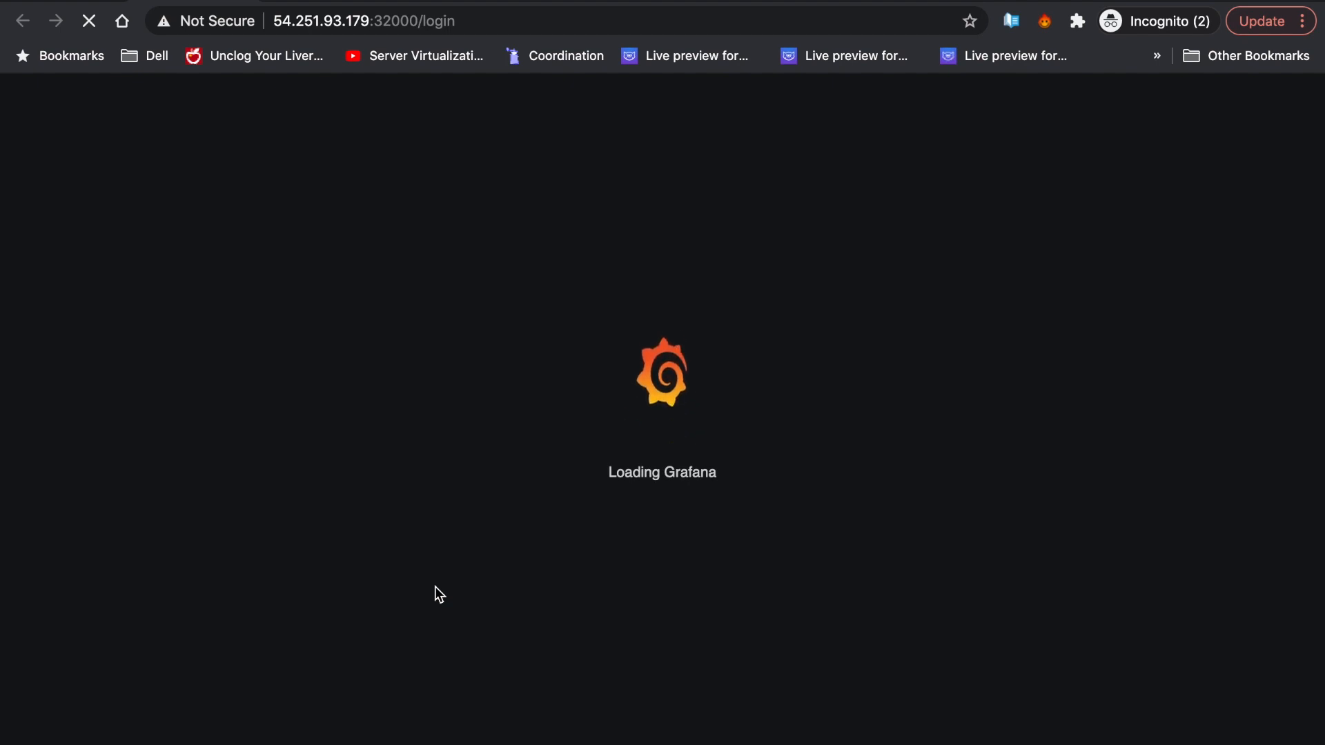
text(admin)
key(Tab)
text(admin)
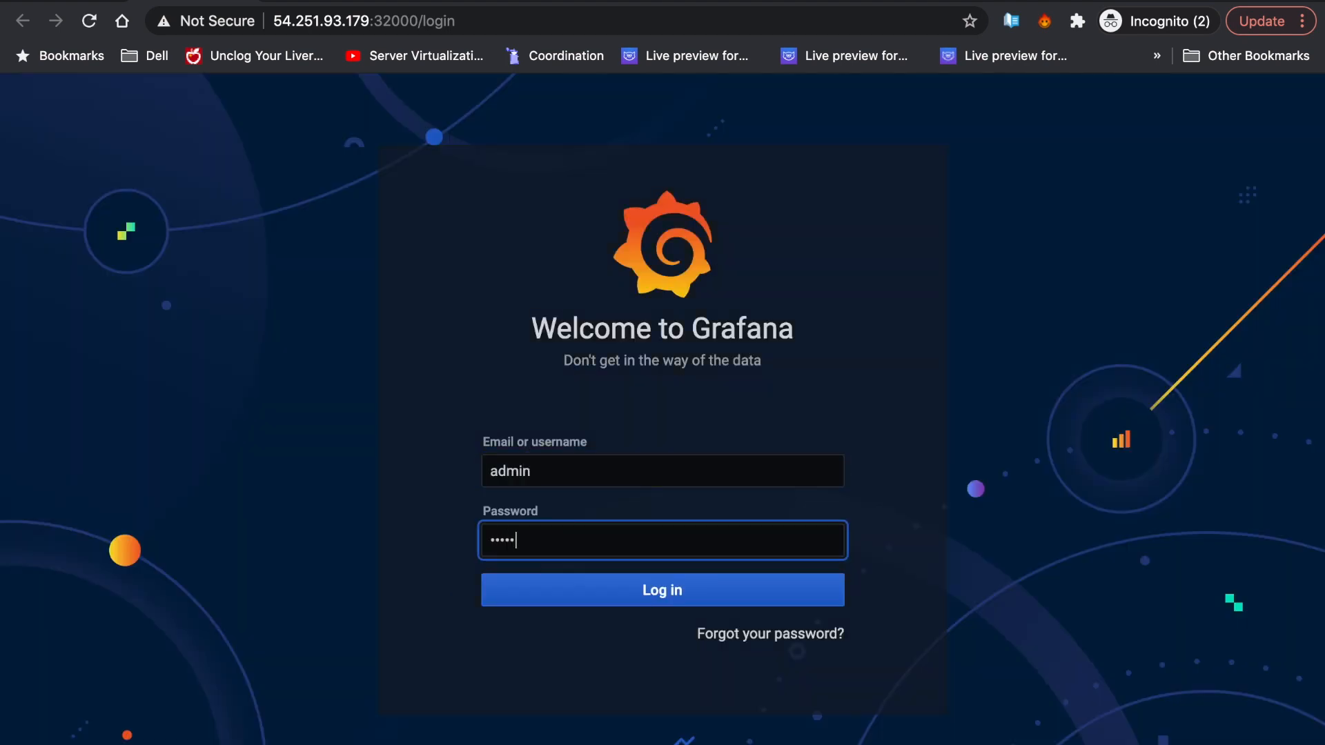
key(Return)
click(509, 655)
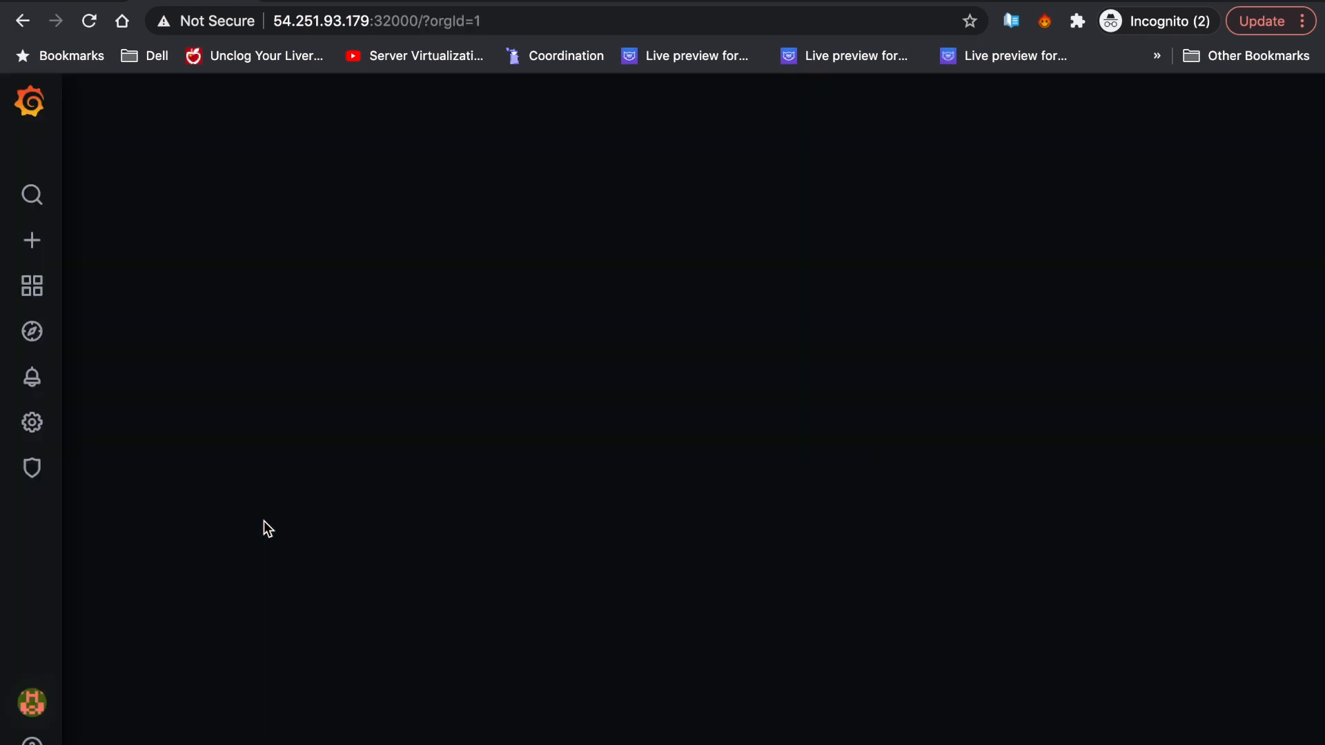
- Import Grafana.com dashboard 10000 using the prometheus data source
mouse_move(31, 240)
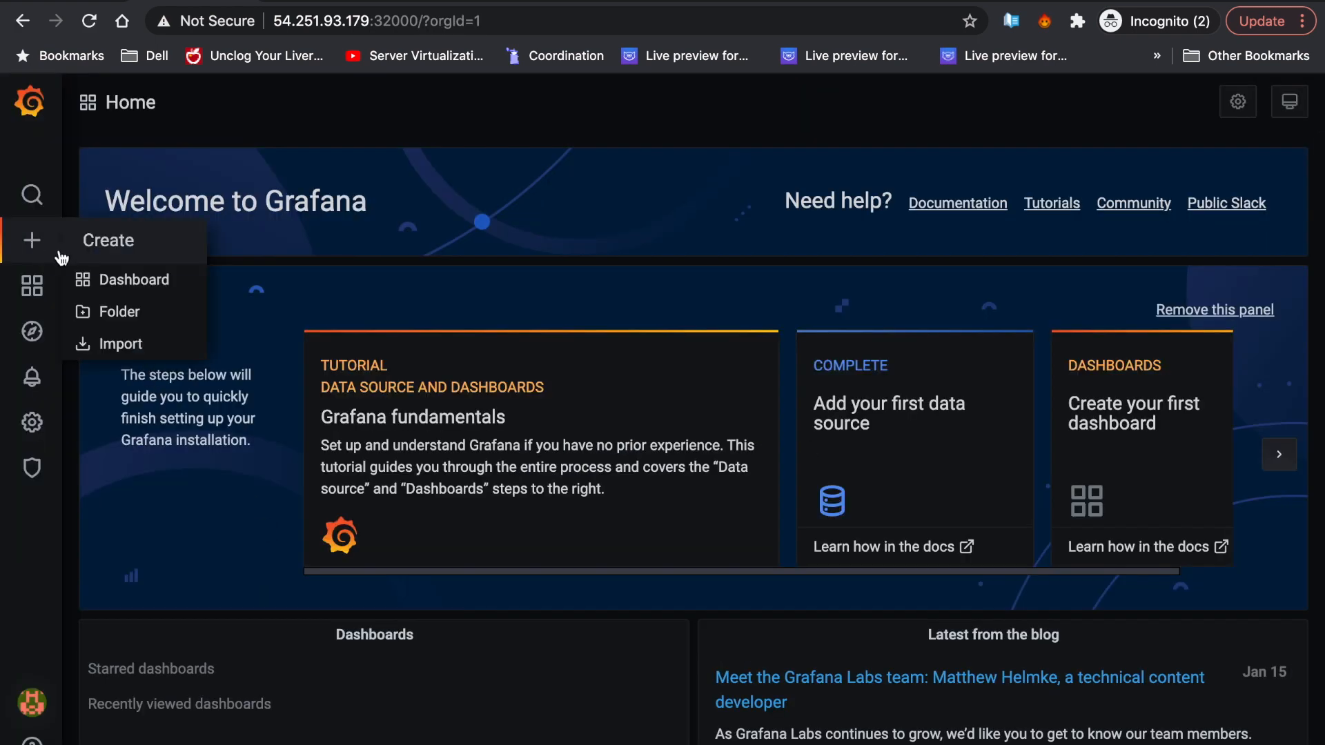
click(122, 343)
click(364, 385)
text(10000)
click(599, 371)
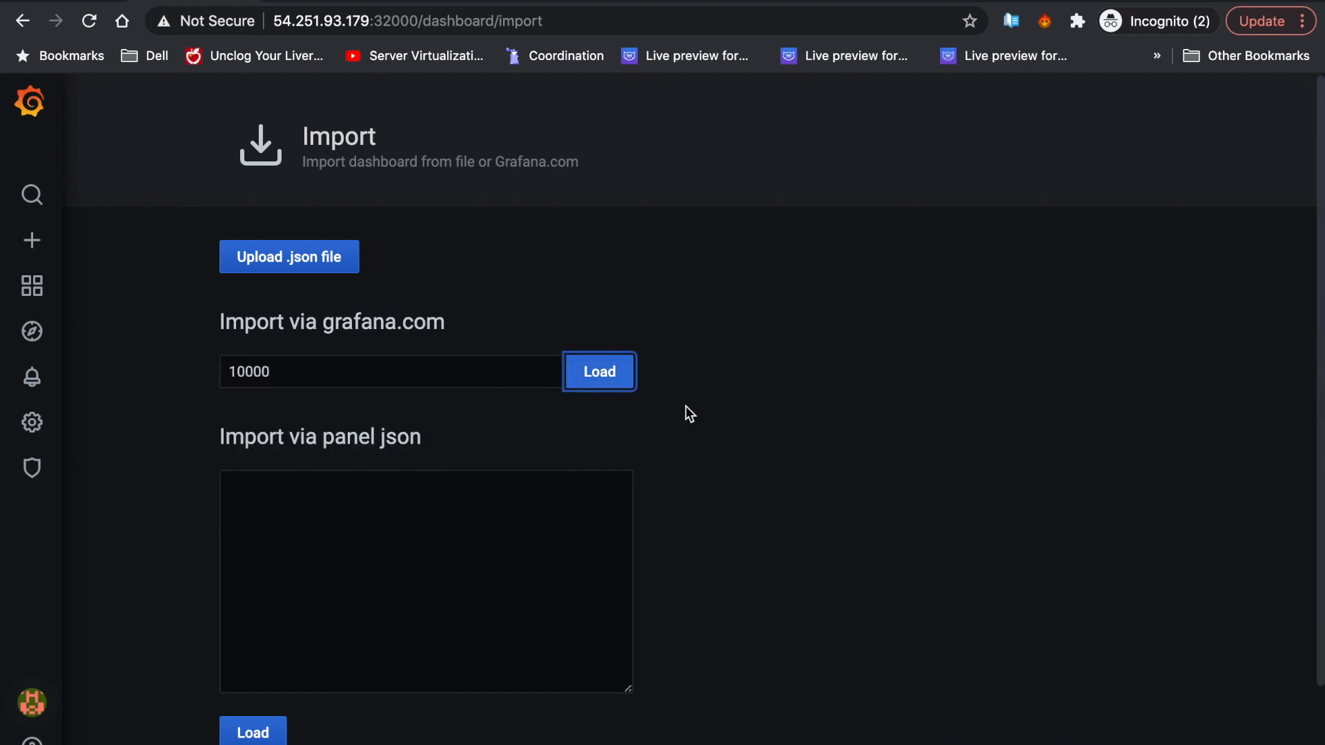
scroll(739, 450, down, 2)
click(414, 601)
click(371, 631)
click(258, 650)
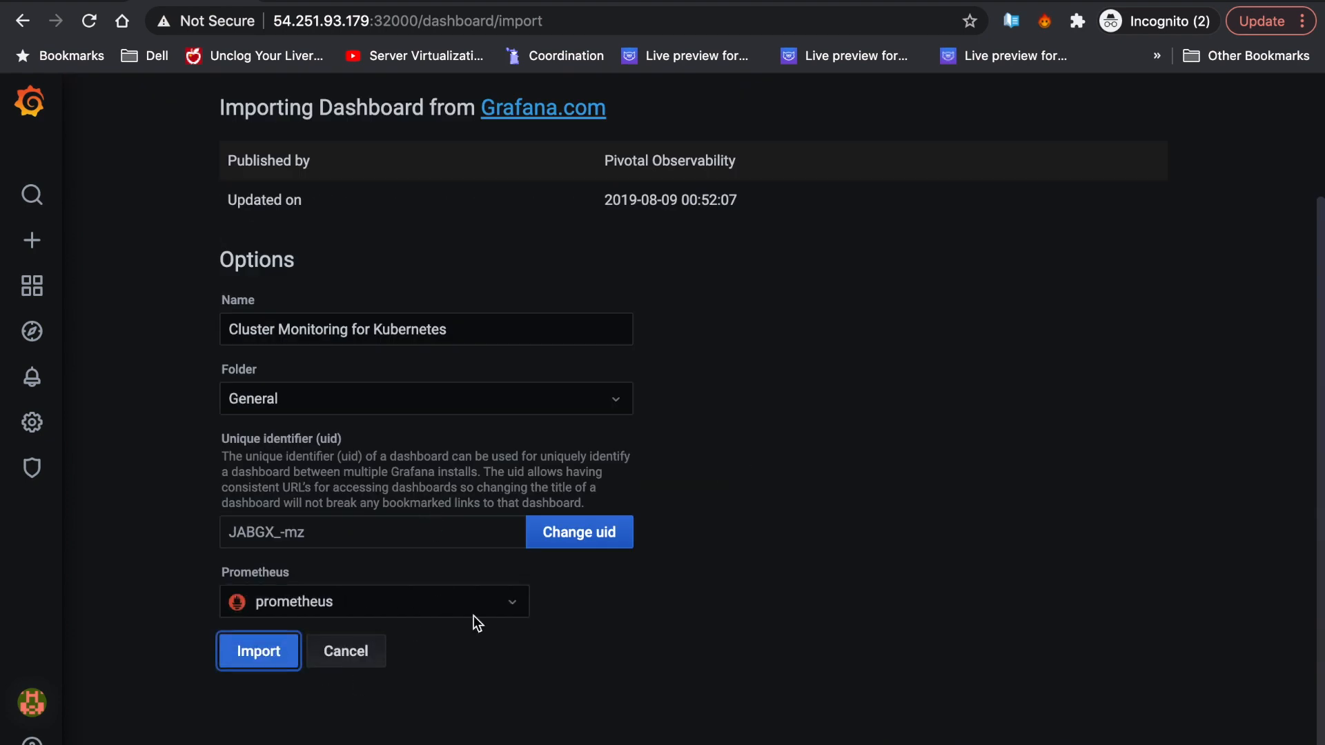
- Star the Cluster Monitoring for Kubernetes dashboard as a favourite
scroll(890, 466, down, 10)
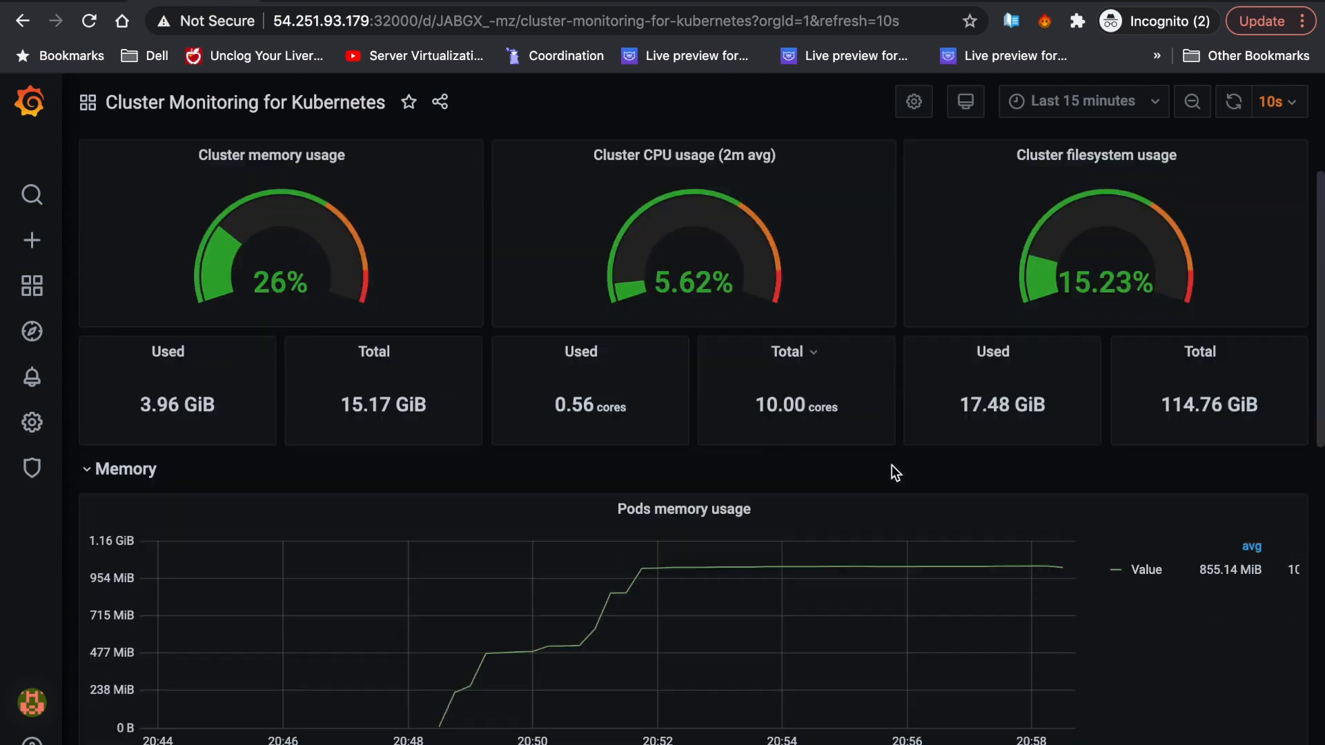
scroll(891, 466, up, 10)
click(408, 102)
- Start a new dashboard import with Grafana.com id 11359
mouse_move(32, 239)
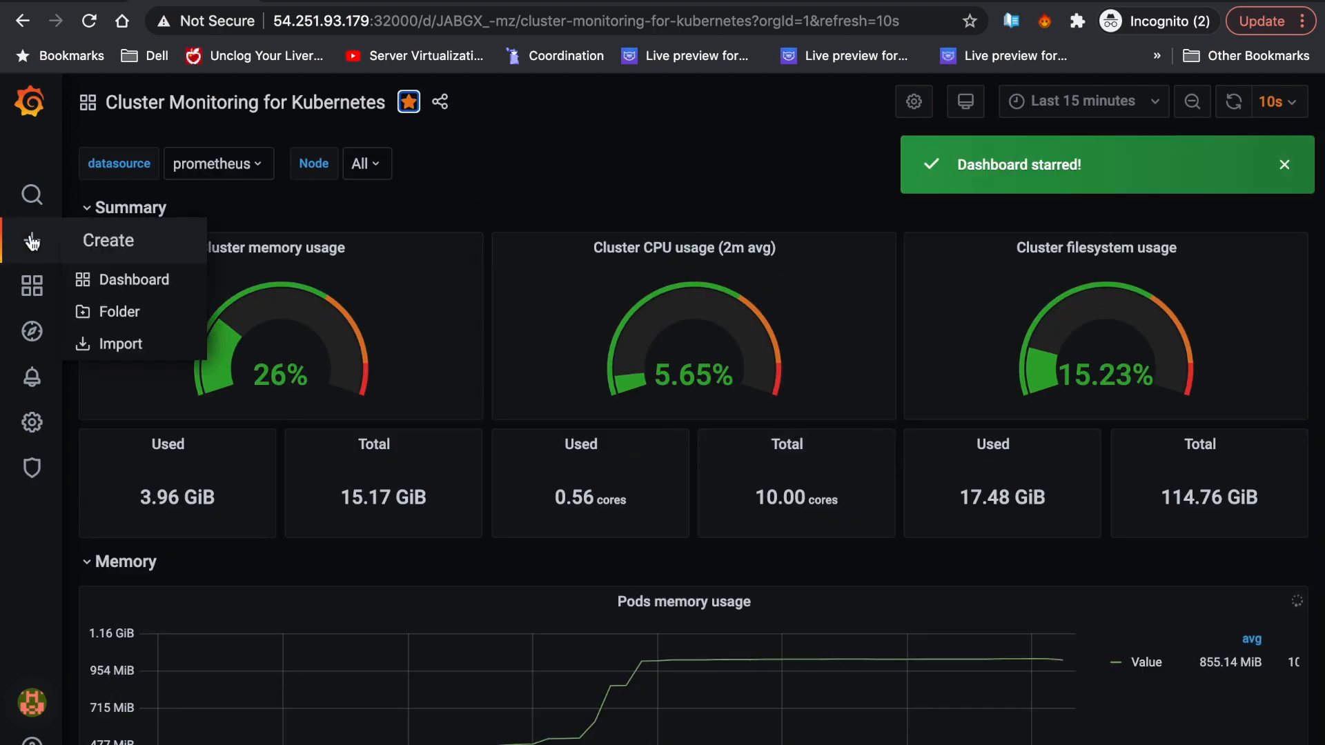
click(119, 344)
click(476, 375)
text(11359)
- Load dashboard 11359 and import it as CIO Sample Dashboard with the prometheus data source
click(602, 376)
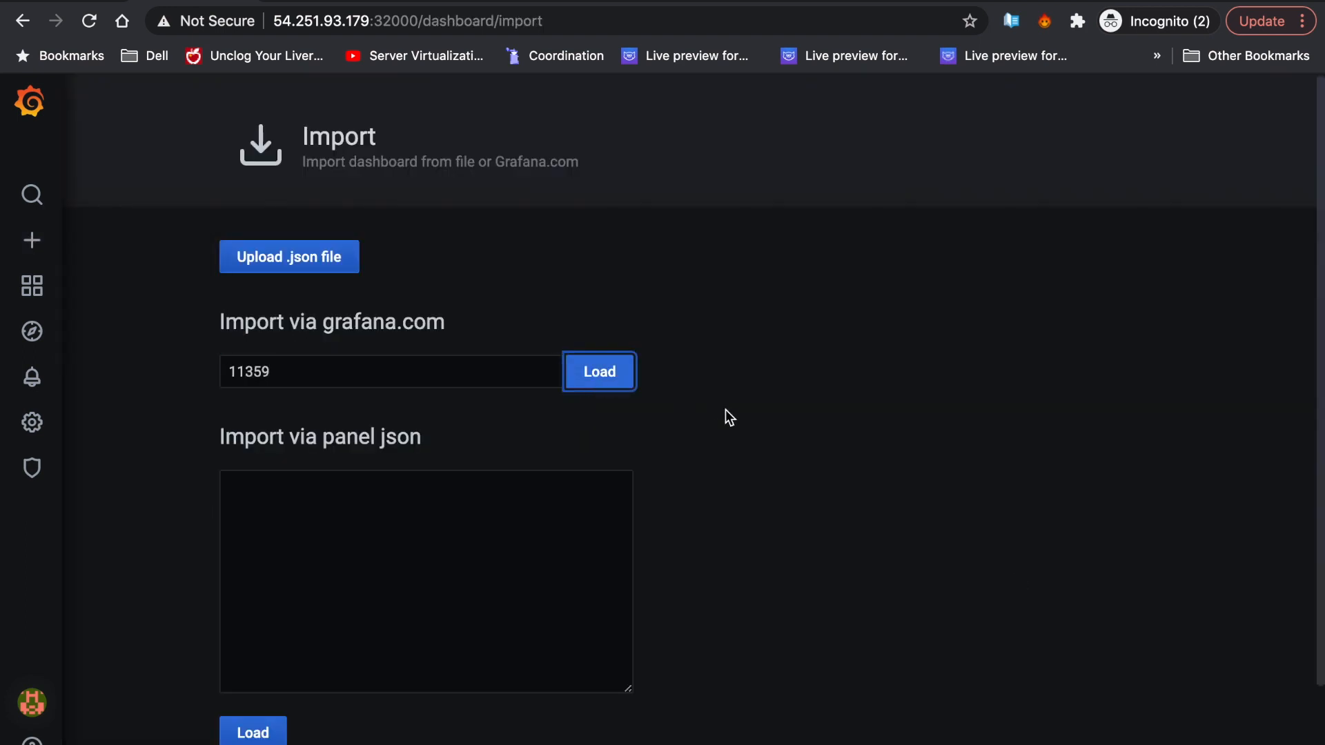
scroll(744, 443, down, 3)
click(461, 618)
click(408, 635)
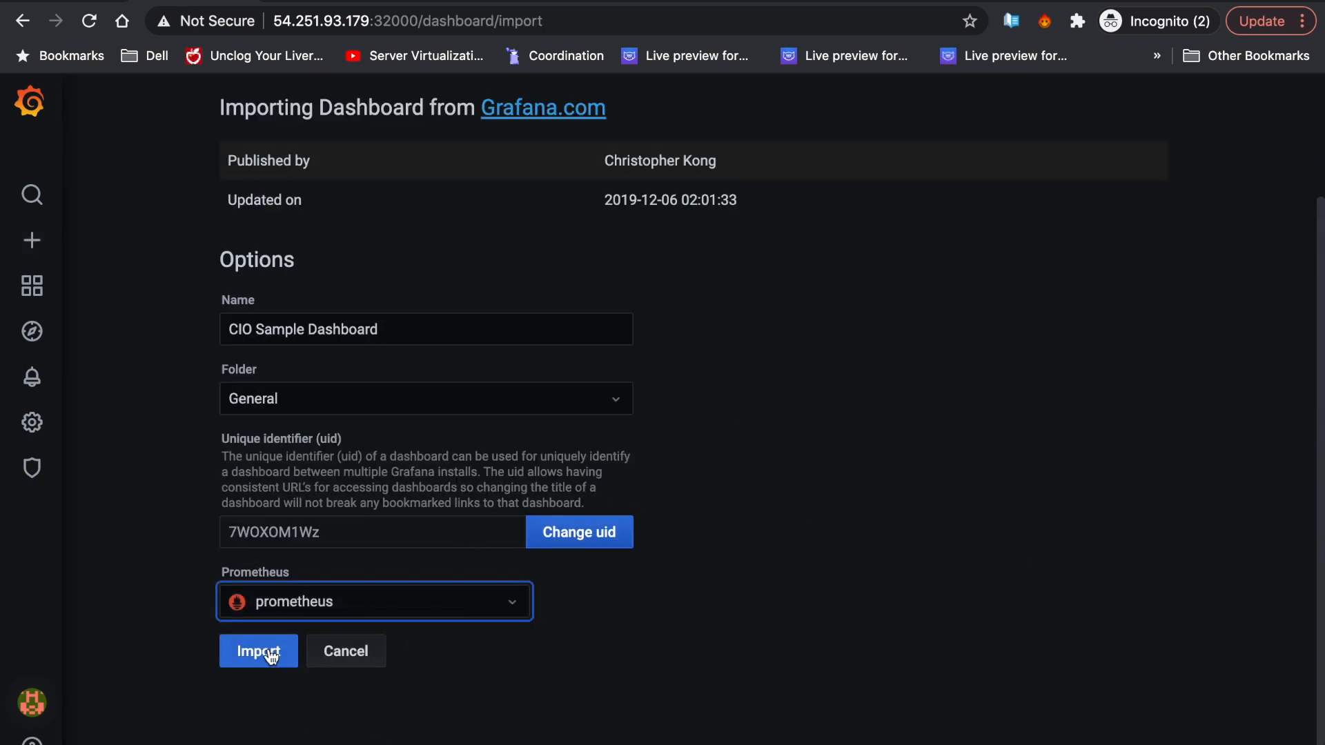
click(257, 651)
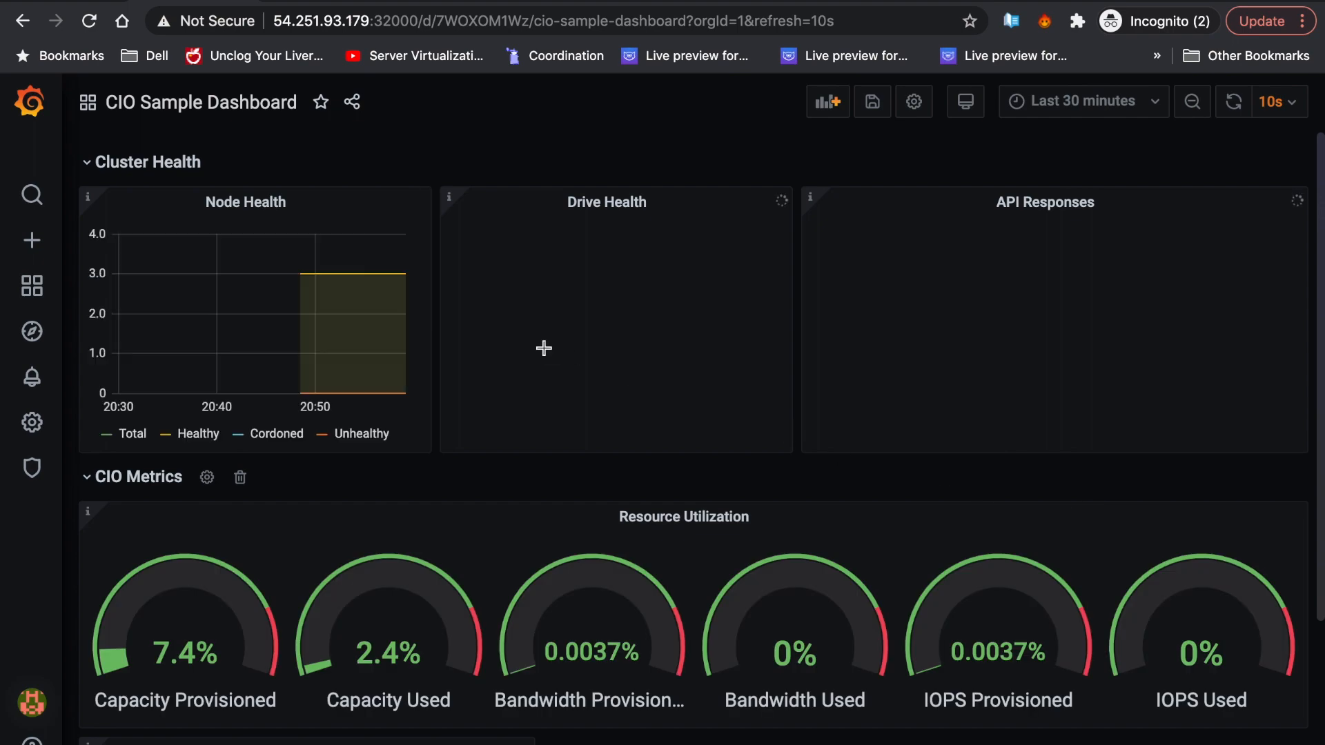
scroll(906, 445, down, 3)
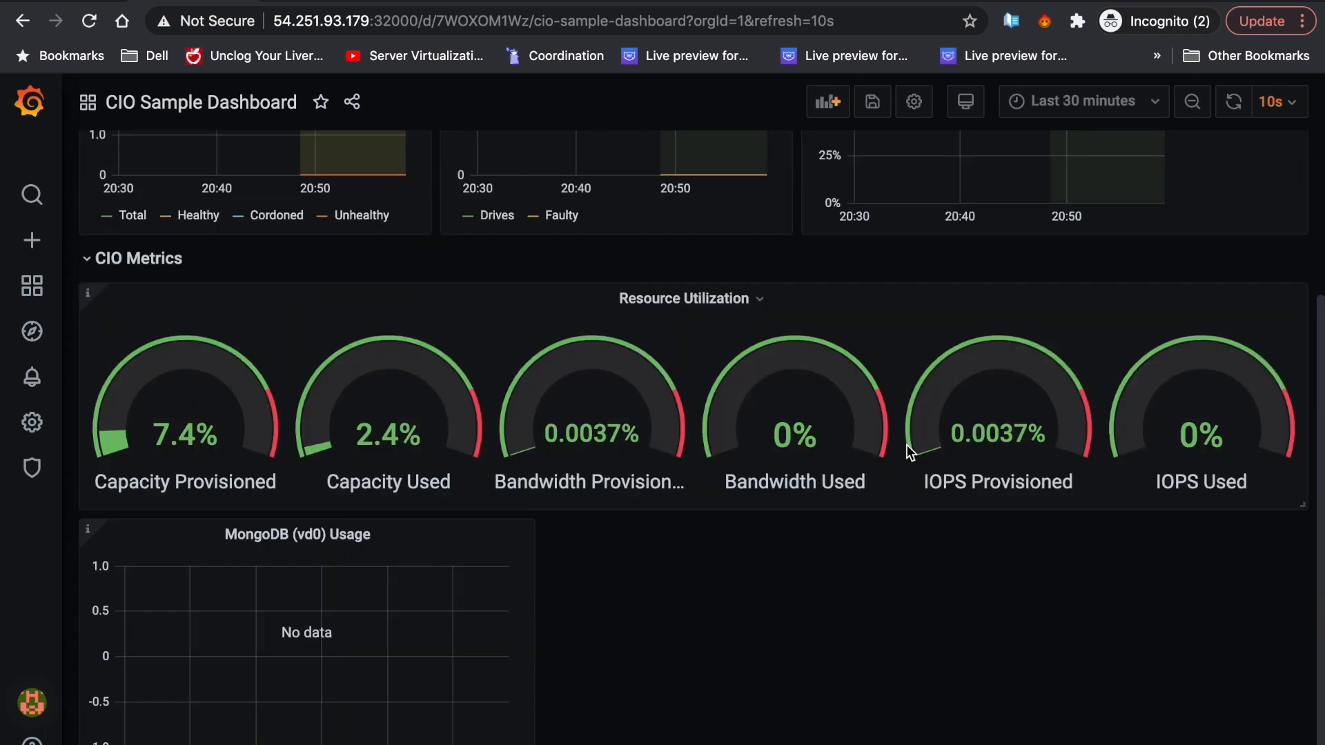
scroll(929, 354, up, 3)
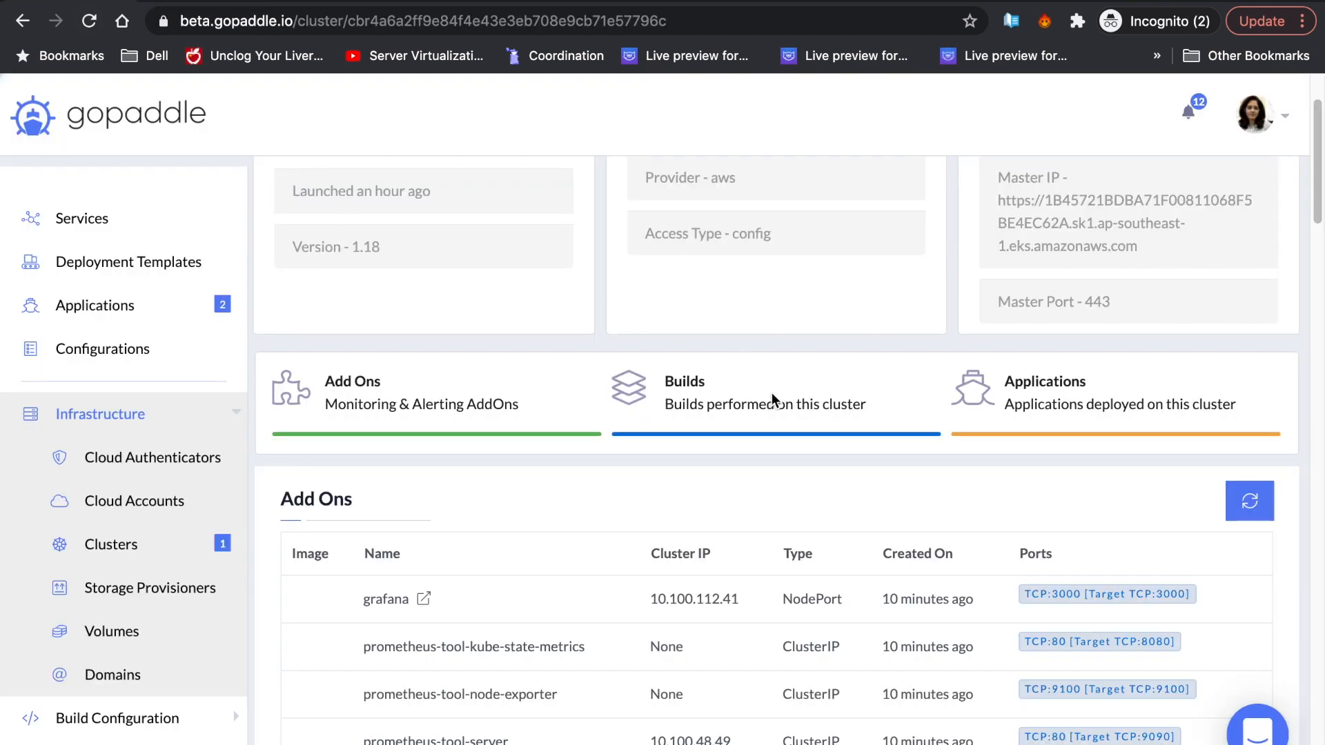
scroll(773, 400, down, 1)
scroll(773, 400, down, 3)
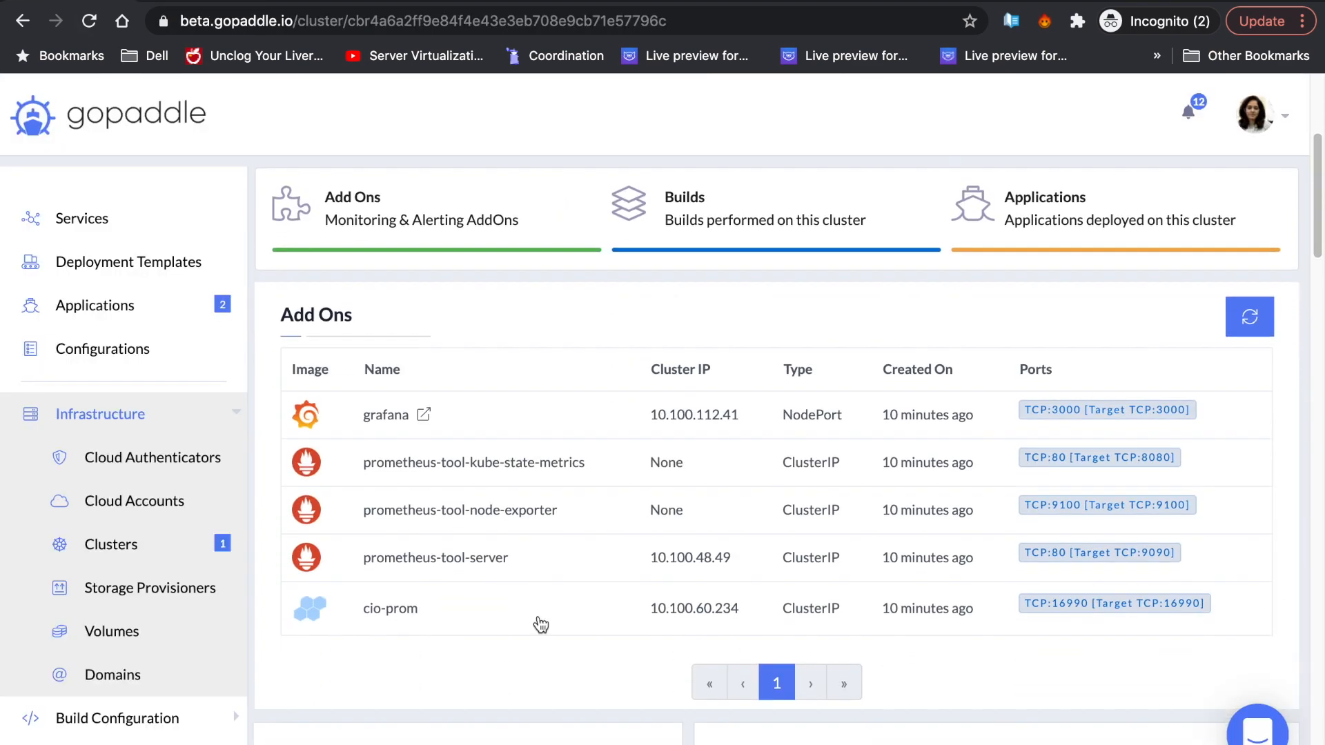
drag(445, 620, 355, 616)
click(399, 657)
scroll(558, 576, down, 1)
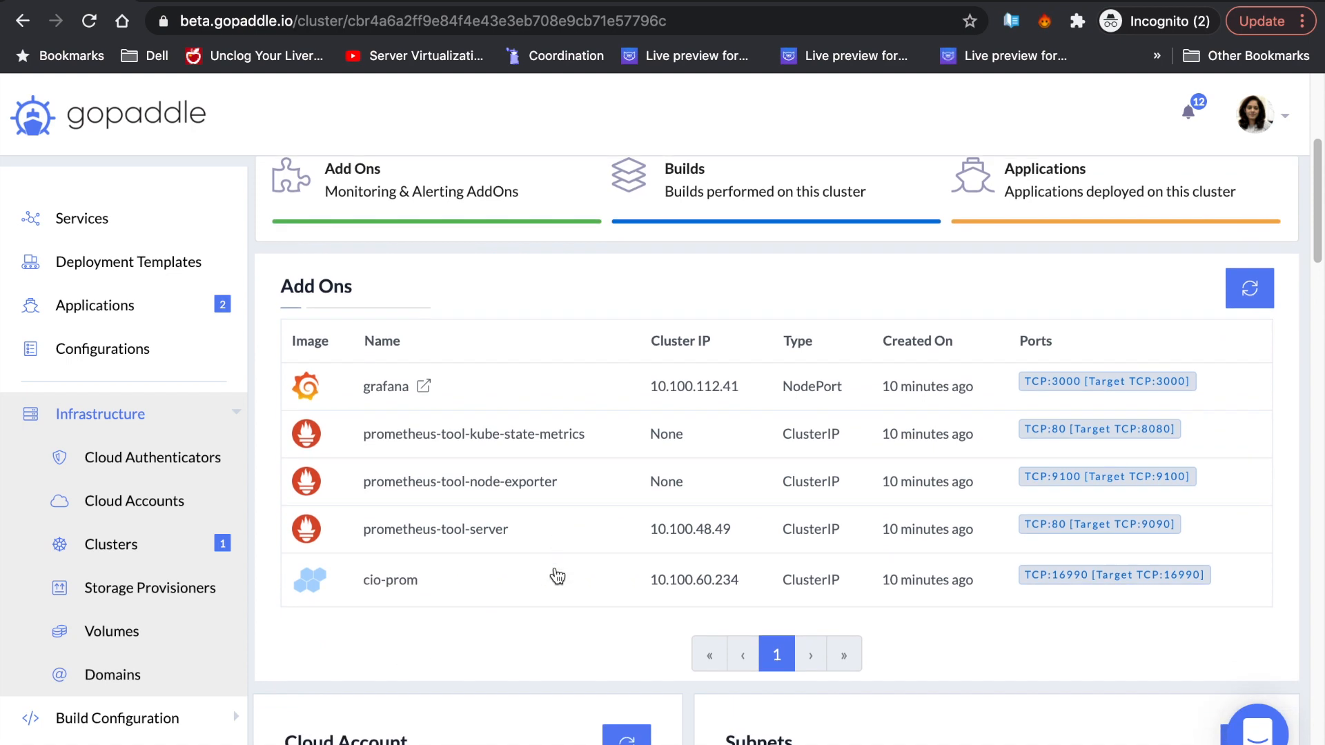
scroll(557, 576, down, 2)
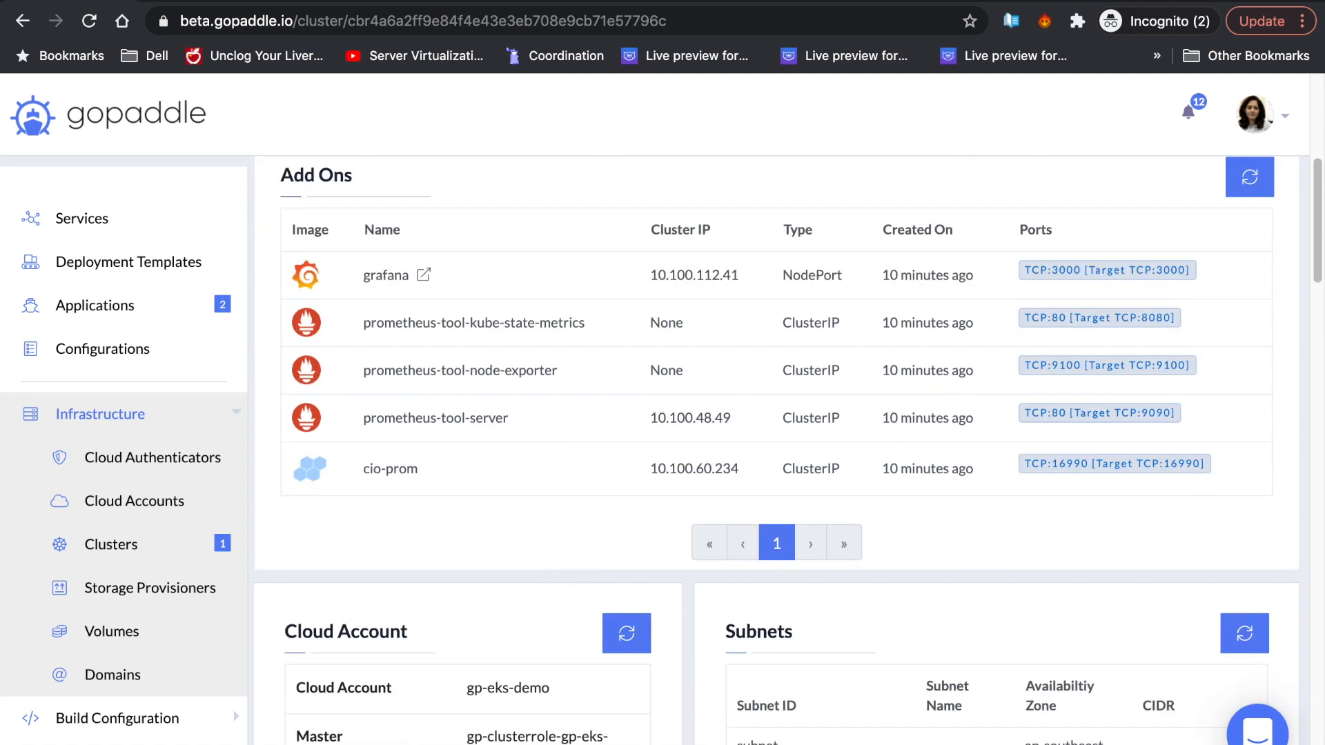